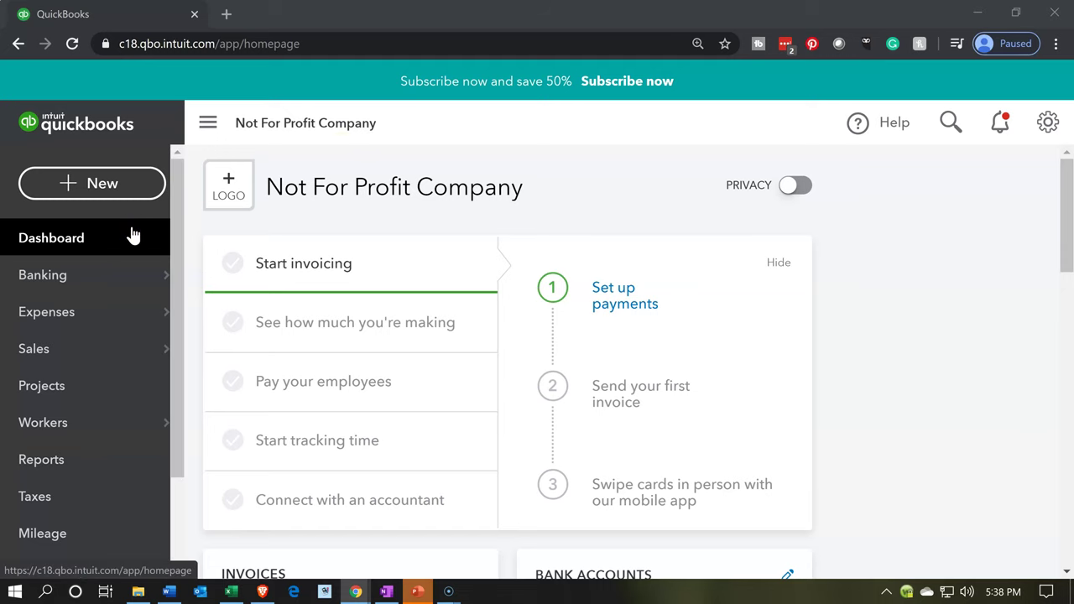
Switch to the Excel workbook and examine the net asset, contribution, program and expense accounts in sheet 10's trial balances.
click(231, 591)
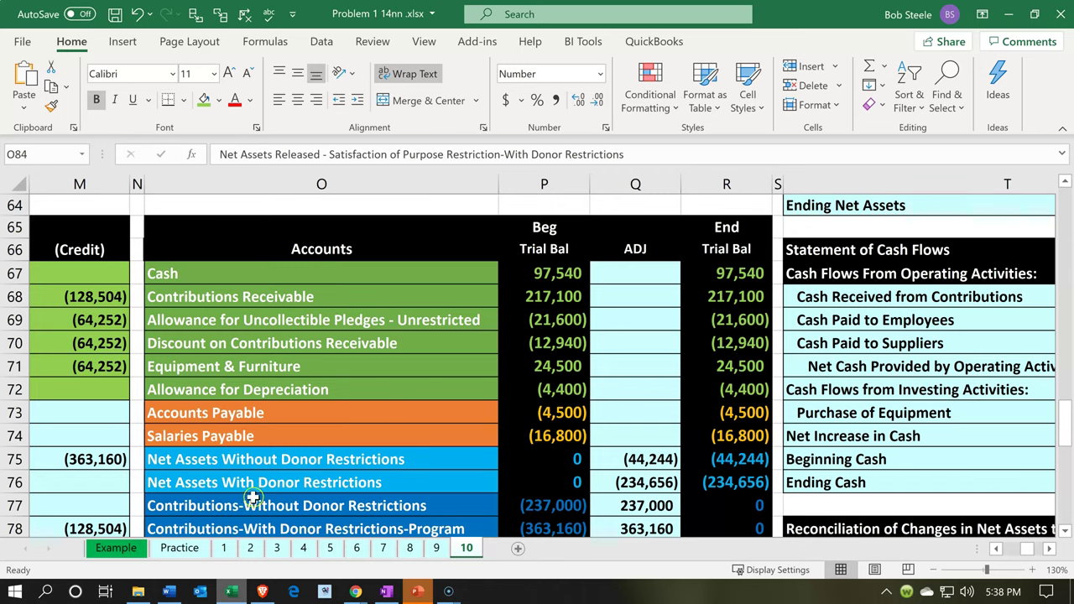
click(271, 454)
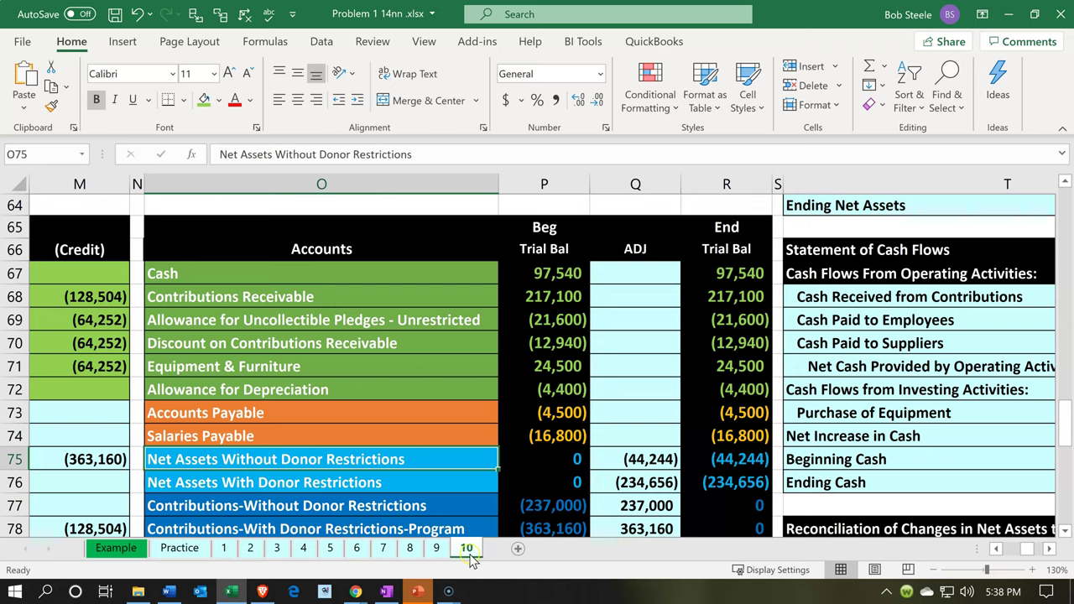
click(556, 407)
scroll(555, 403, up, 5)
scroll(555, 403, up, 3)
click(557, 401)
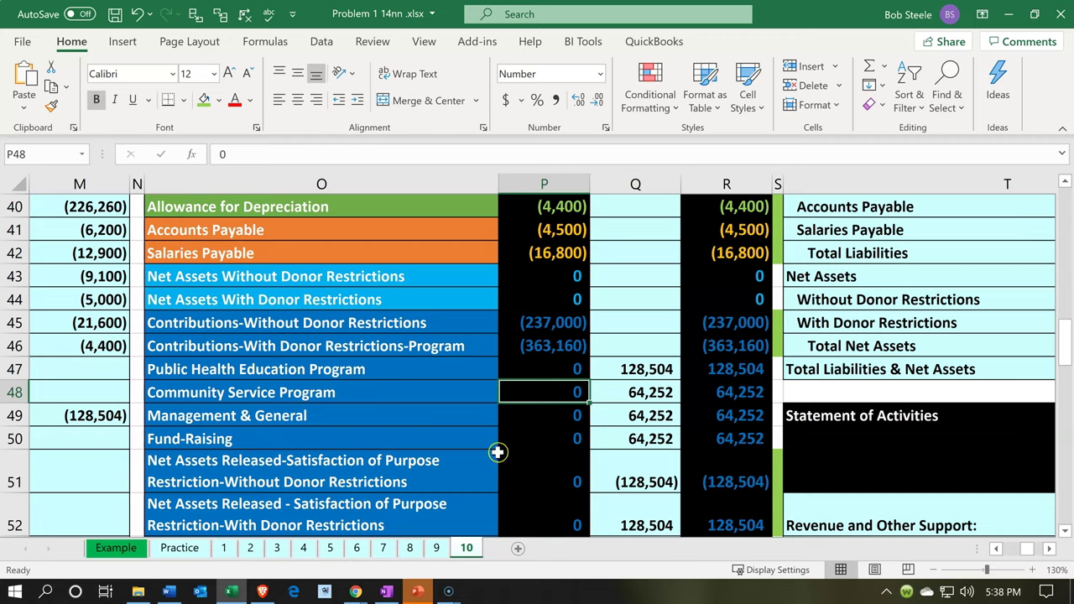
click(496, 456)
scroll(497, 454, down, 1)
drag(378, 305, 380, 495)
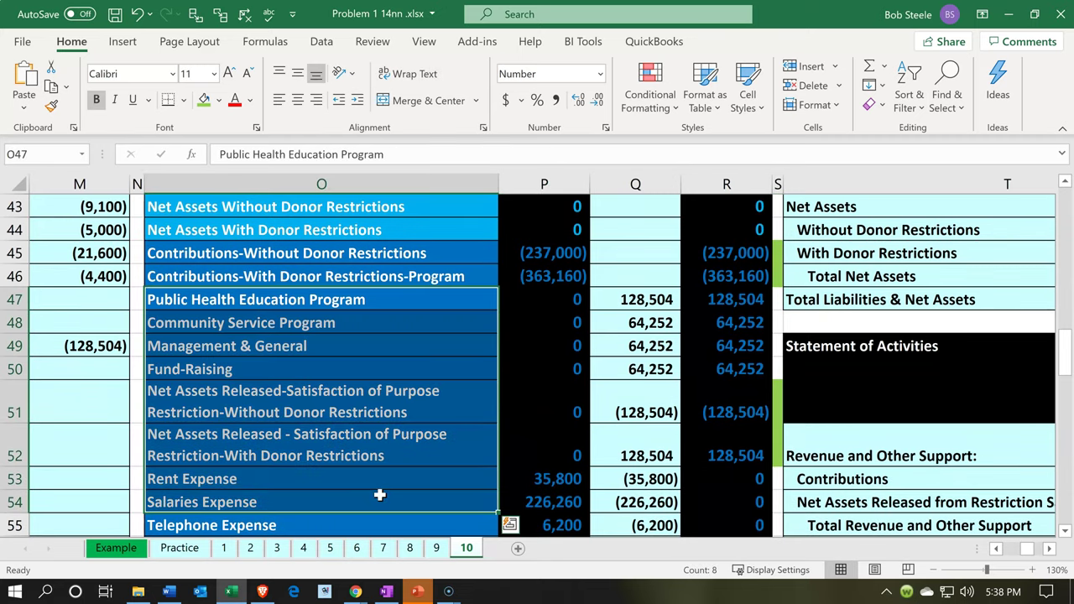
click(254, 252)
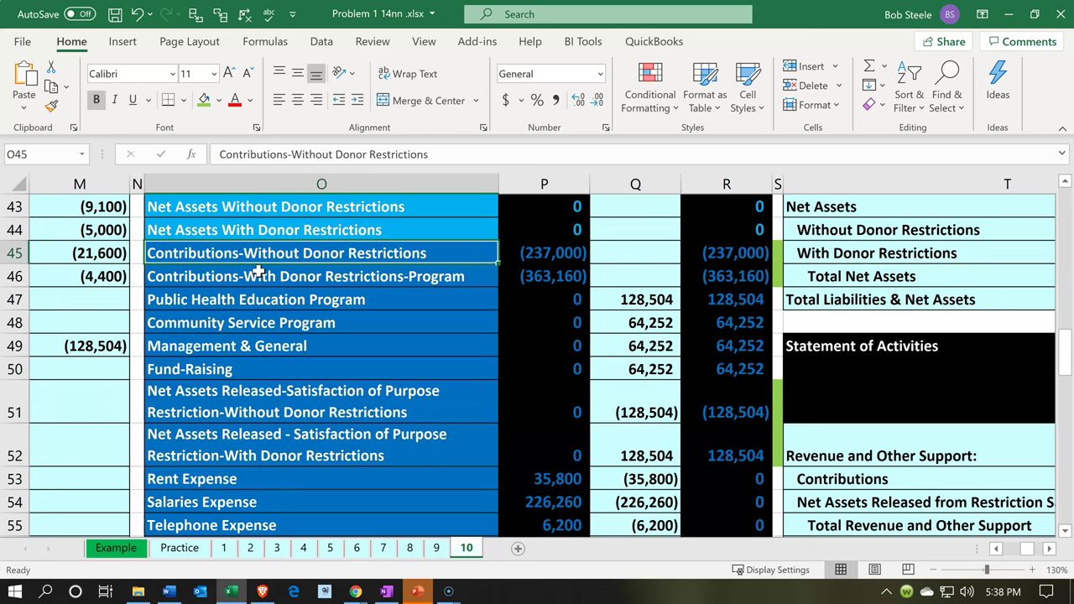
click(258, 271)
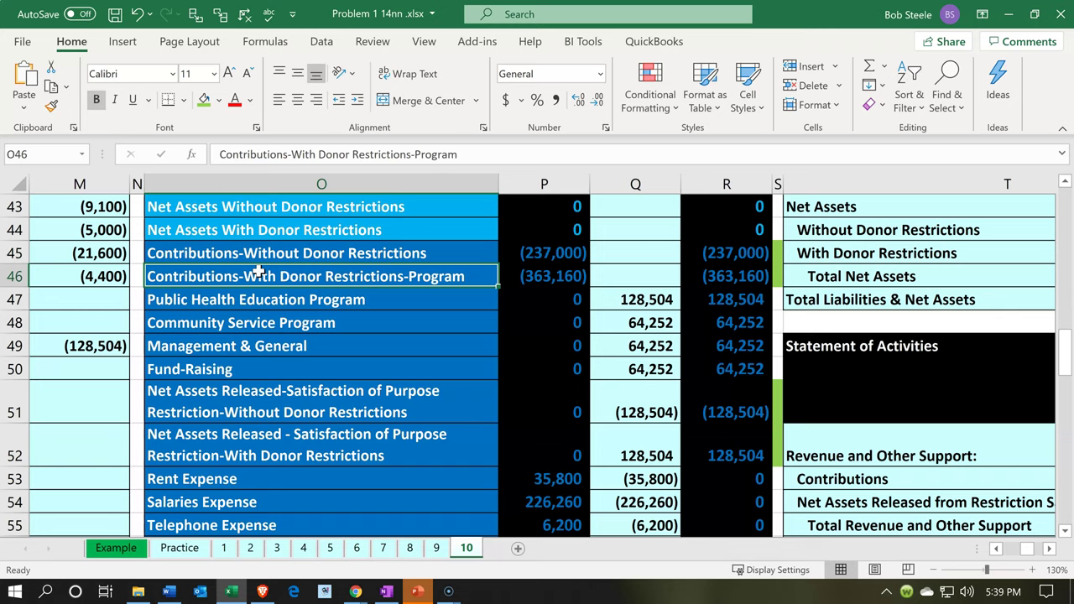
click(375, 515)
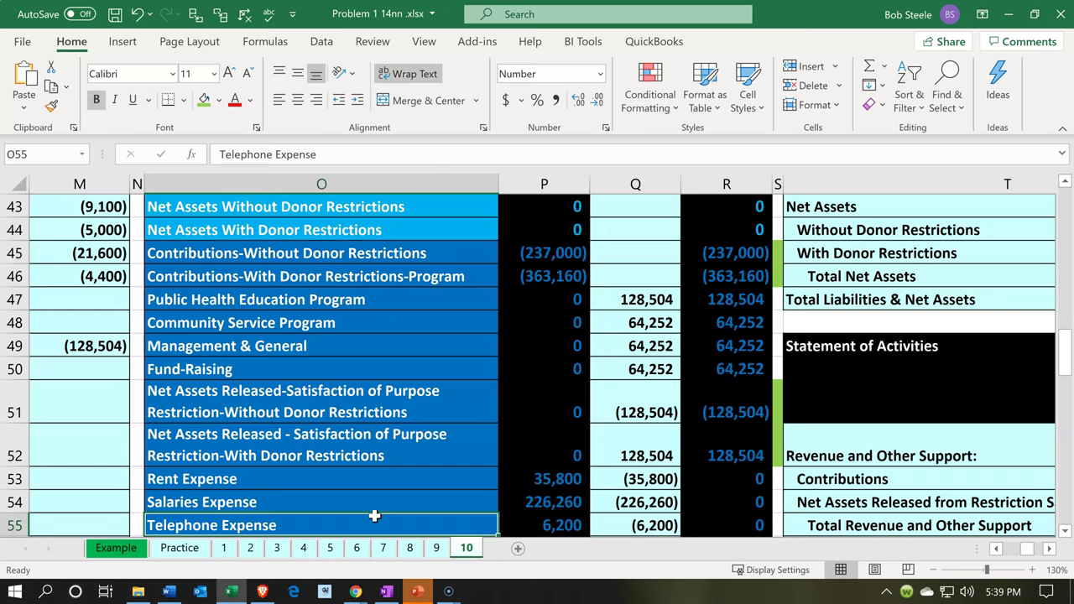
Examine the Statement of Activities beside the trial balance, including its columns without and with donor restrictions.
key(Right)
key(Right)
key(Right)
key(Right)
key(Right)
key(Right)
key(Right)
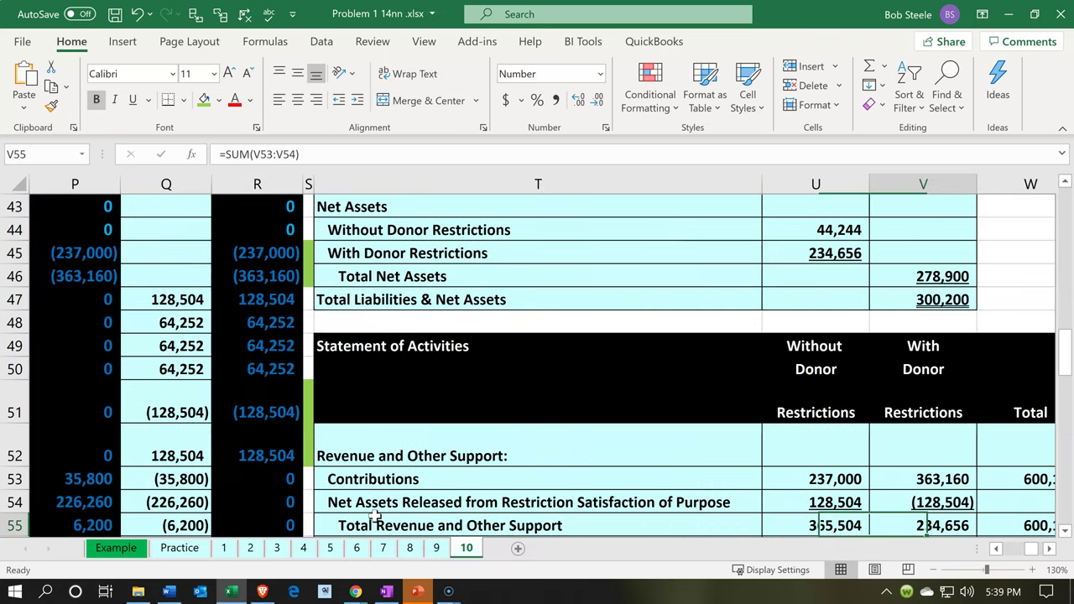
key(Right)
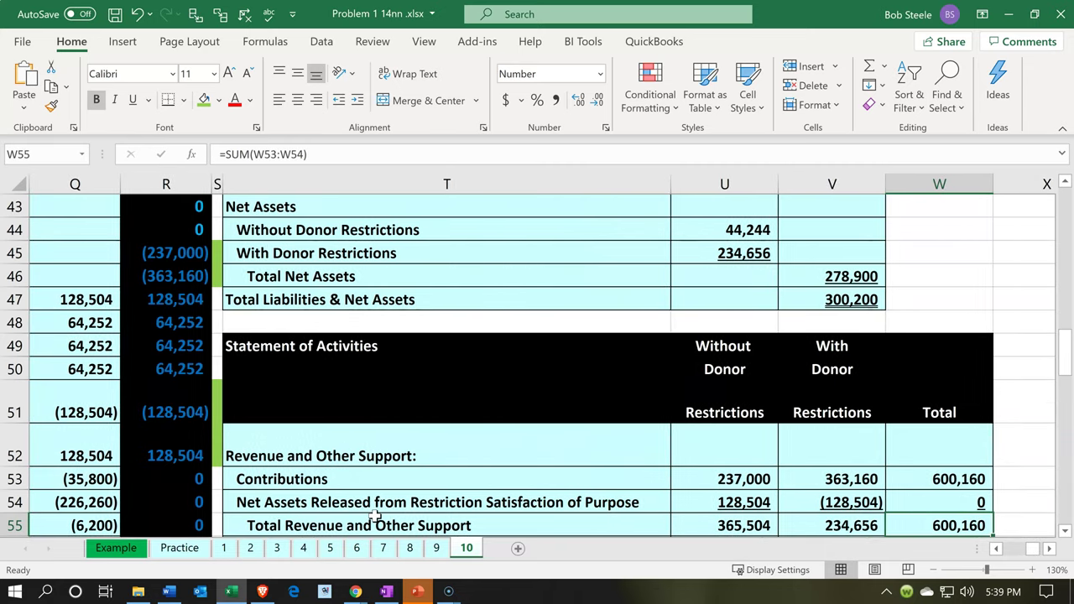
click(417, 345)
scroll(416, 344, down, 1)
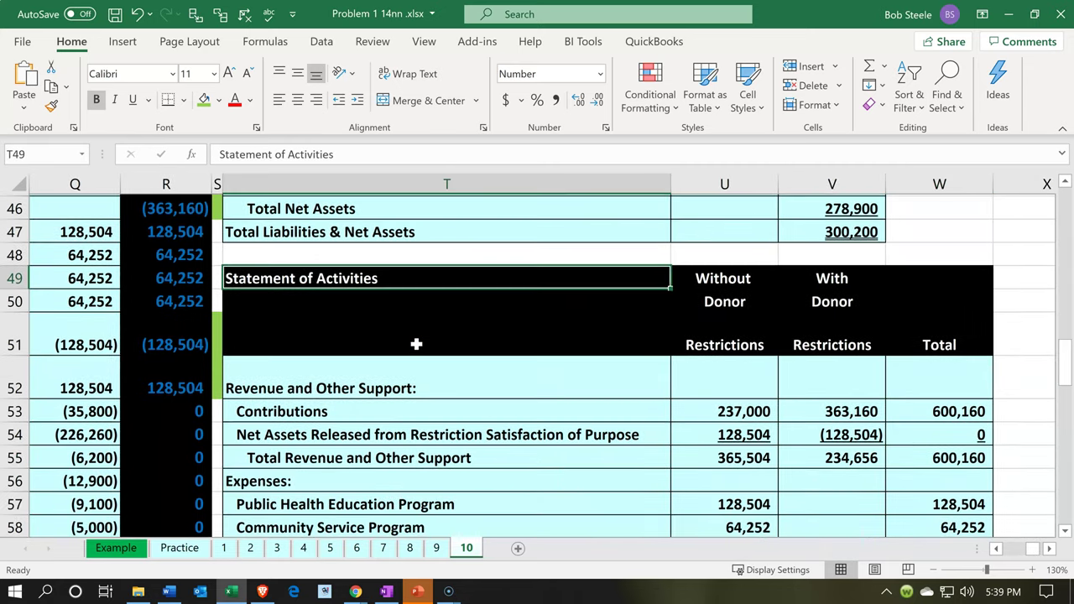
scroll(416, 344, right, 1)
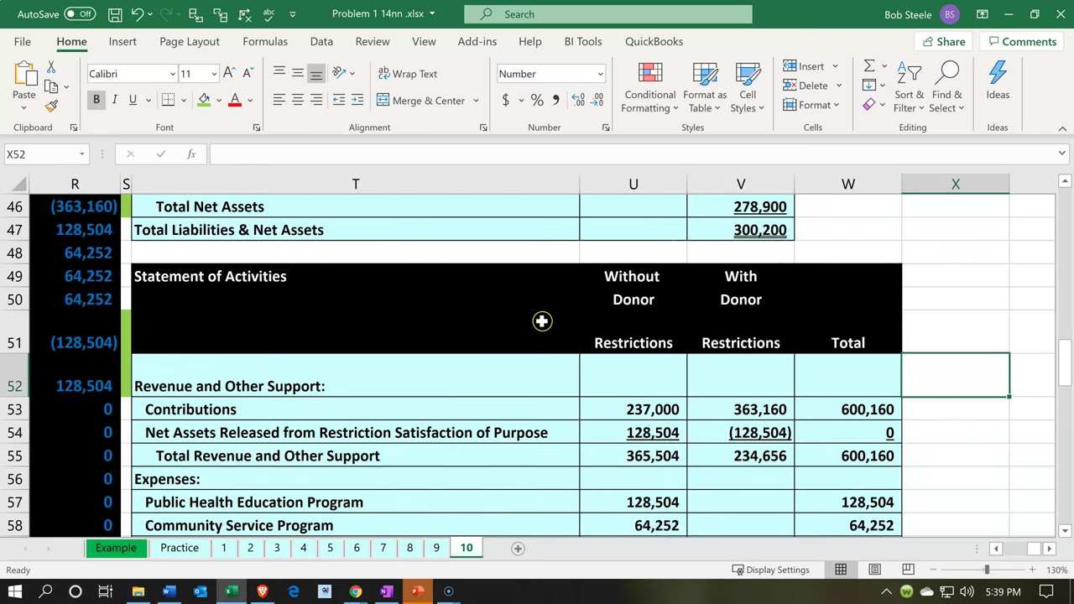
click(619, 344)
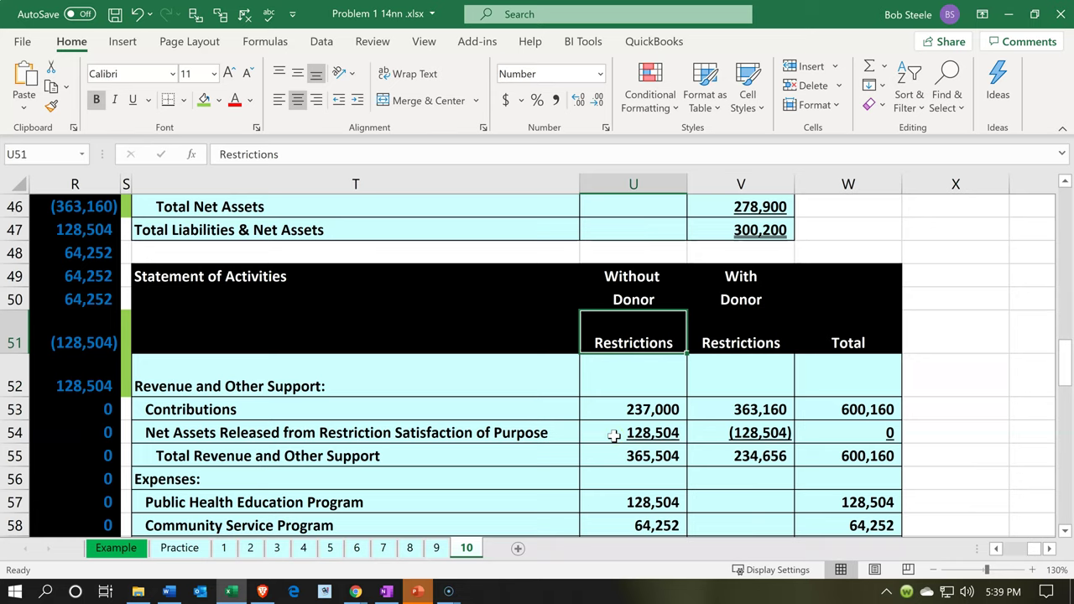
key(Right)
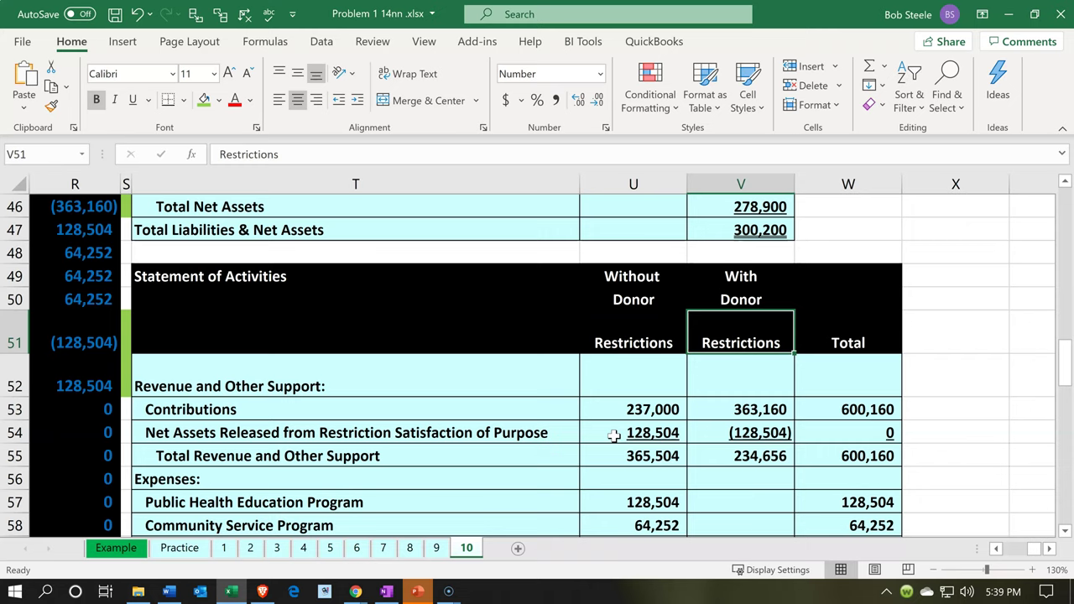
Review the Contributions amounts and the functional expense lines, from Public Health Education Program to Fund-Raising, in the Statement of Activities.
click(220, 409)
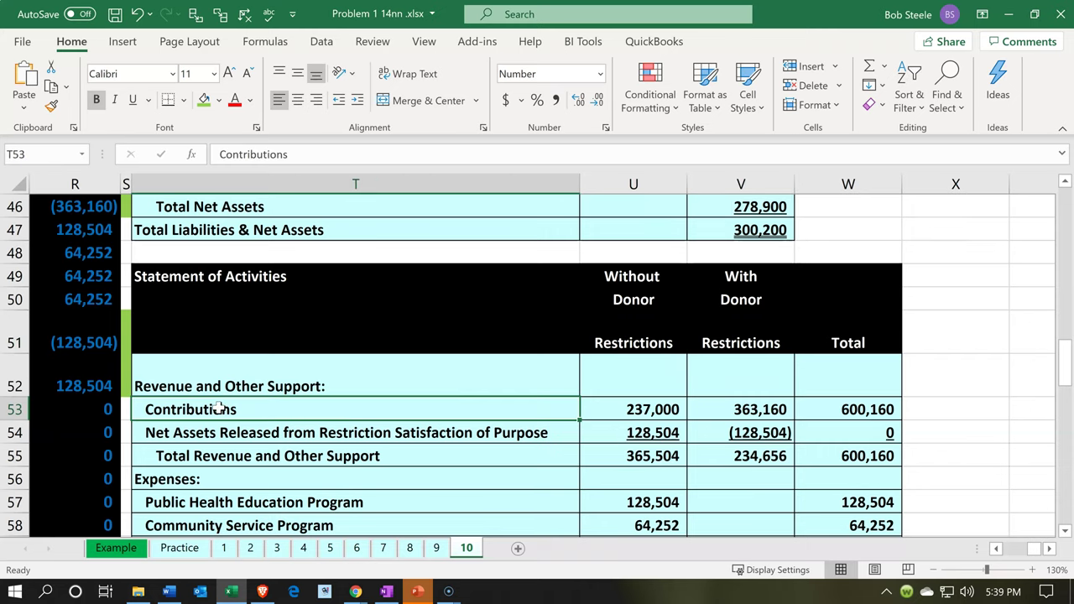
key(Right)
key(Right)
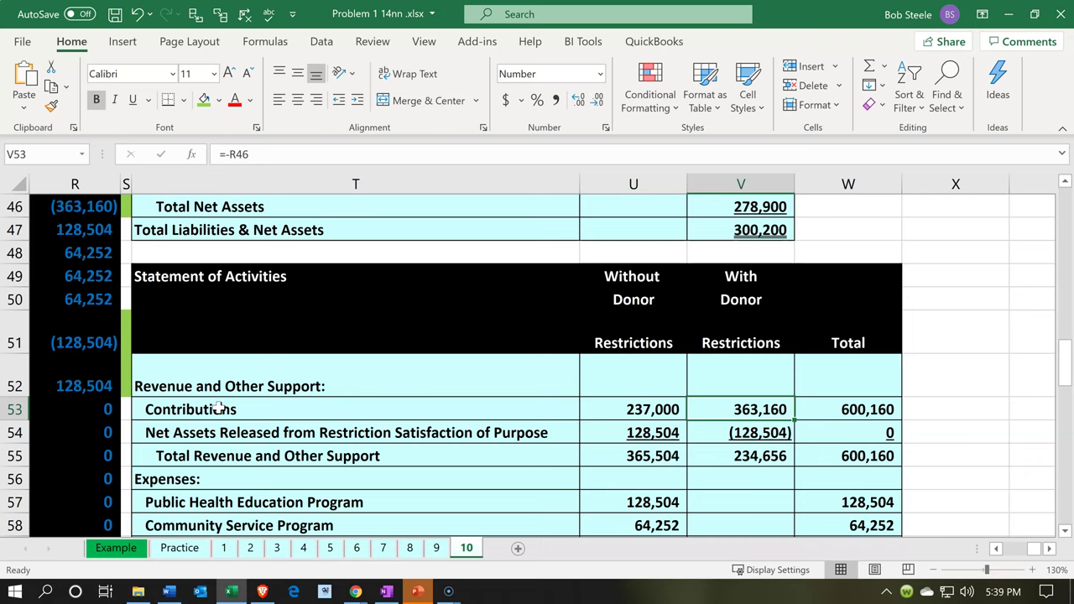
key(Left)
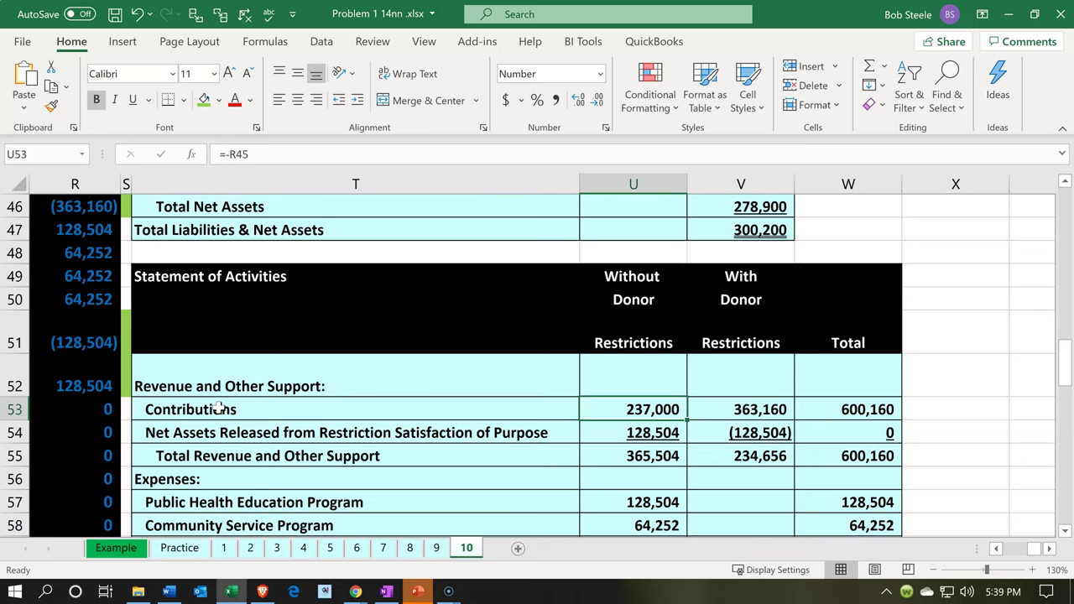
scroll(220, 409, down, 1)
click(224, 438)
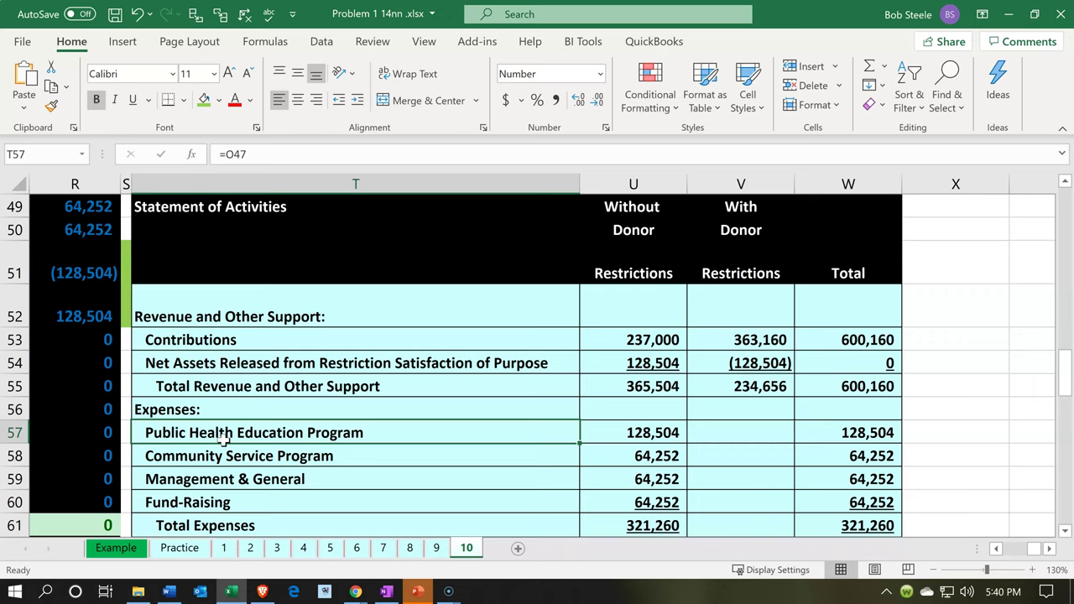
key(Down)
key(Down)
key(Down)
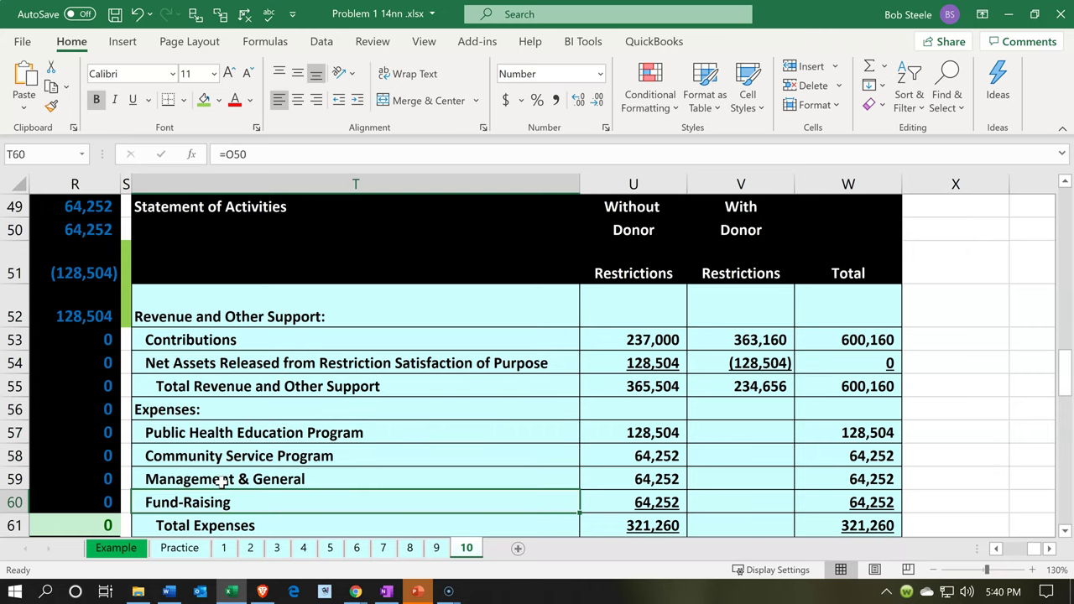
Examine the expense rows from Rent Expense to Utilities Expense in the functional allocation table starting at row 17.
scroll(221, 481, up, 11)
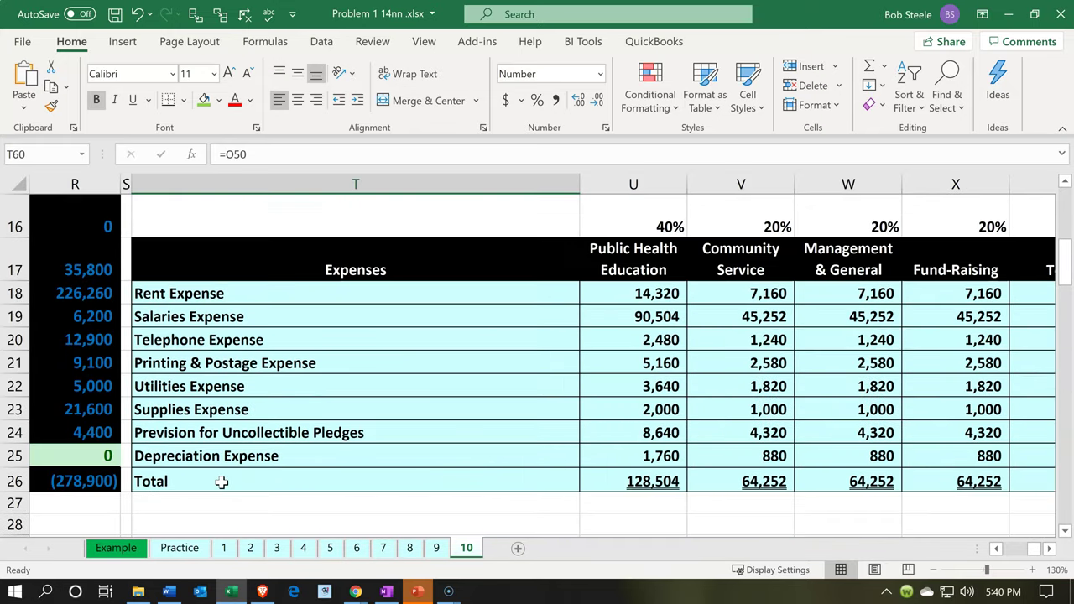
click(254, 370)
key(Up)
key(Up)
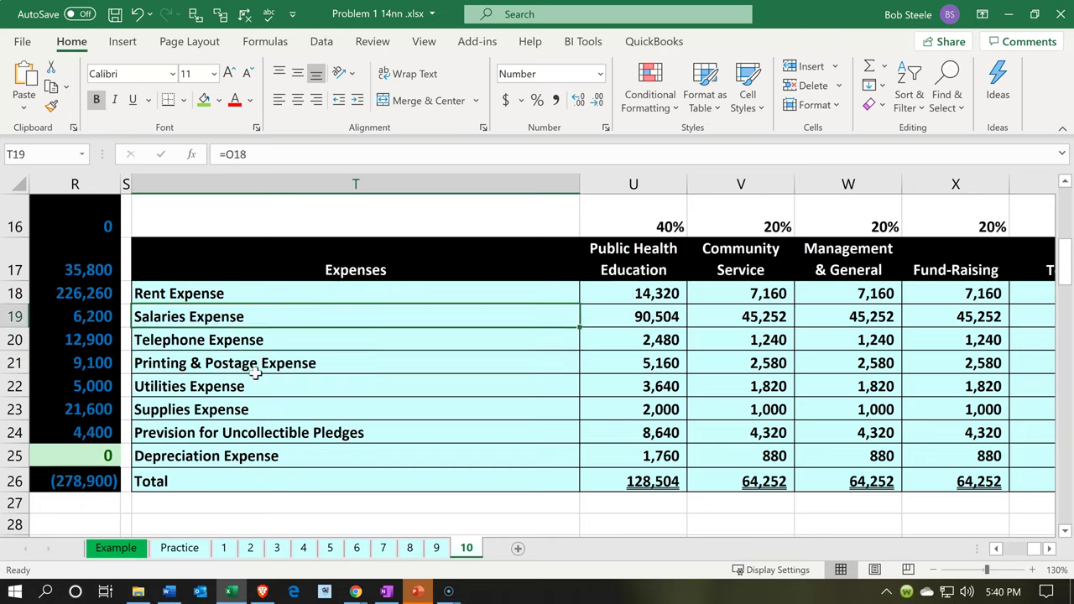
key(Right)
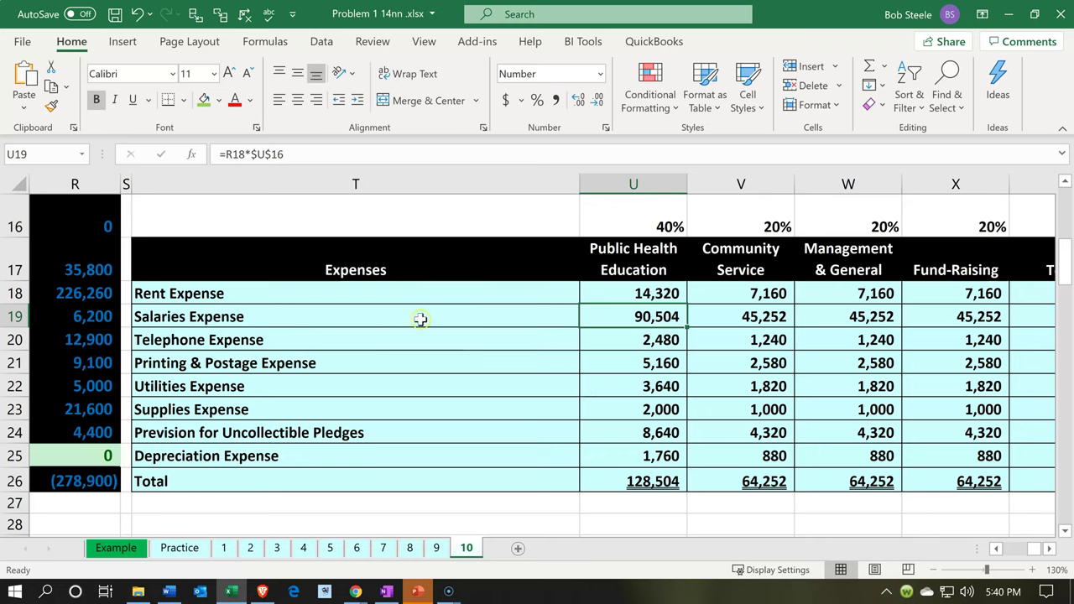
click(373, 292)
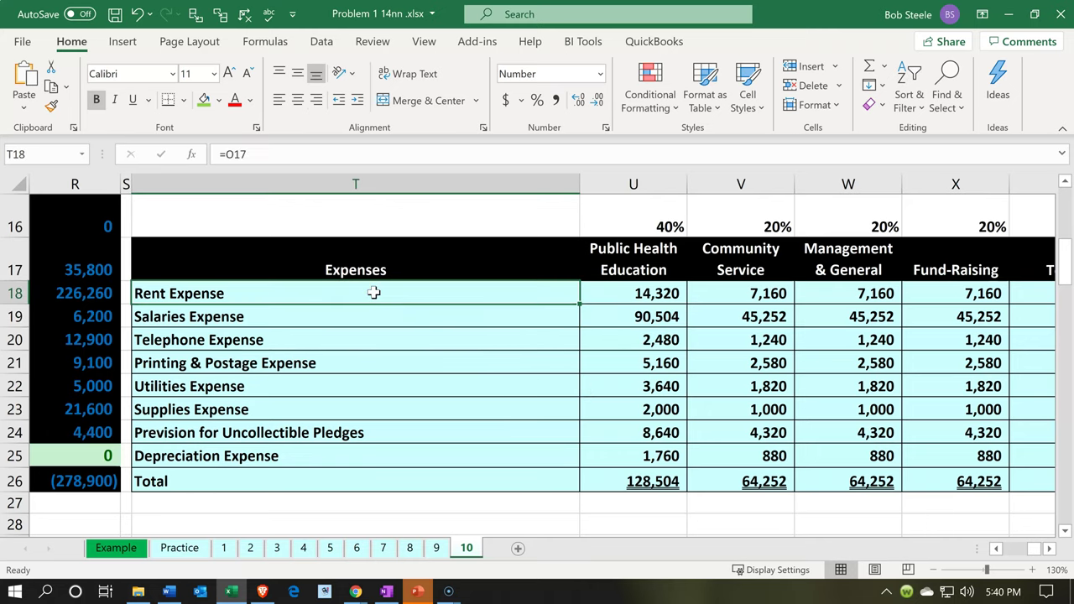
key(Down)
key(Down)
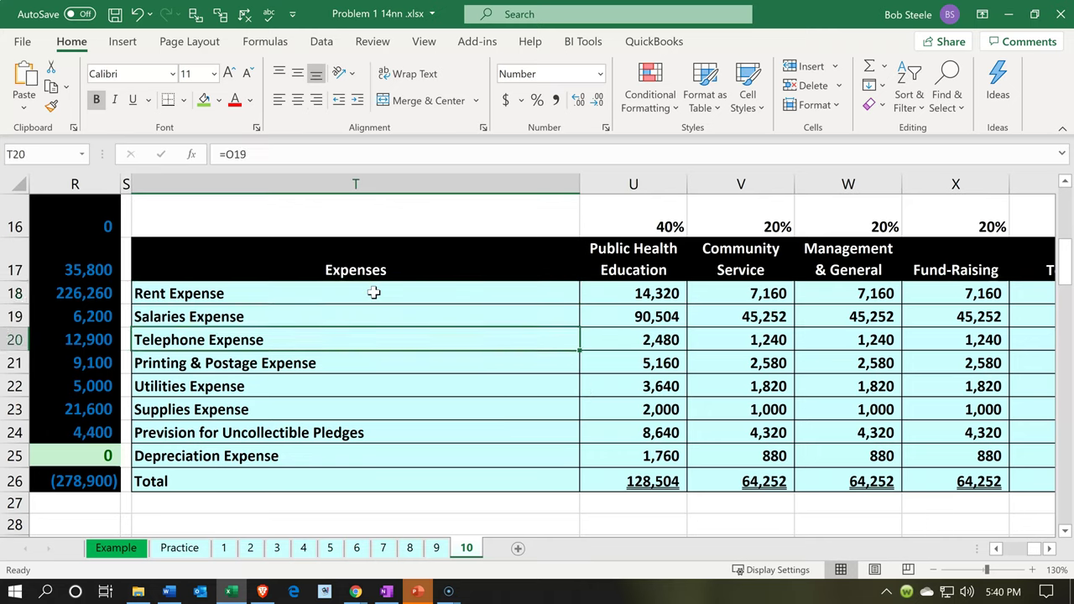
key(Down)
key(Down)
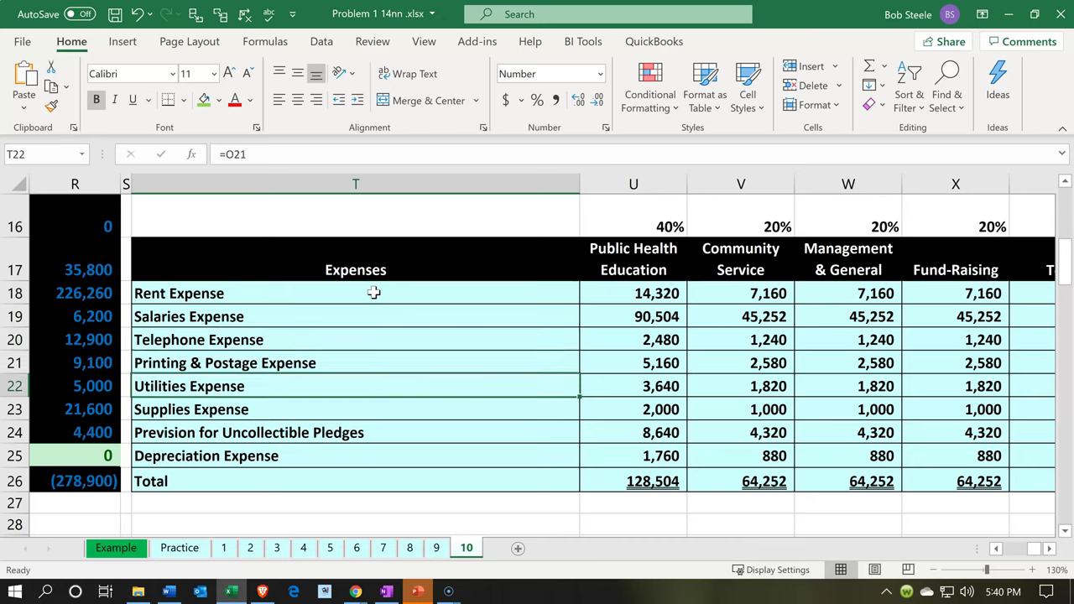
Inspect the Public Health Education column heading and the allocation percentage above it in the expense table.
key(Right)
key(Up)
key(Up)
key(Up)
key(Up)
key(Up)
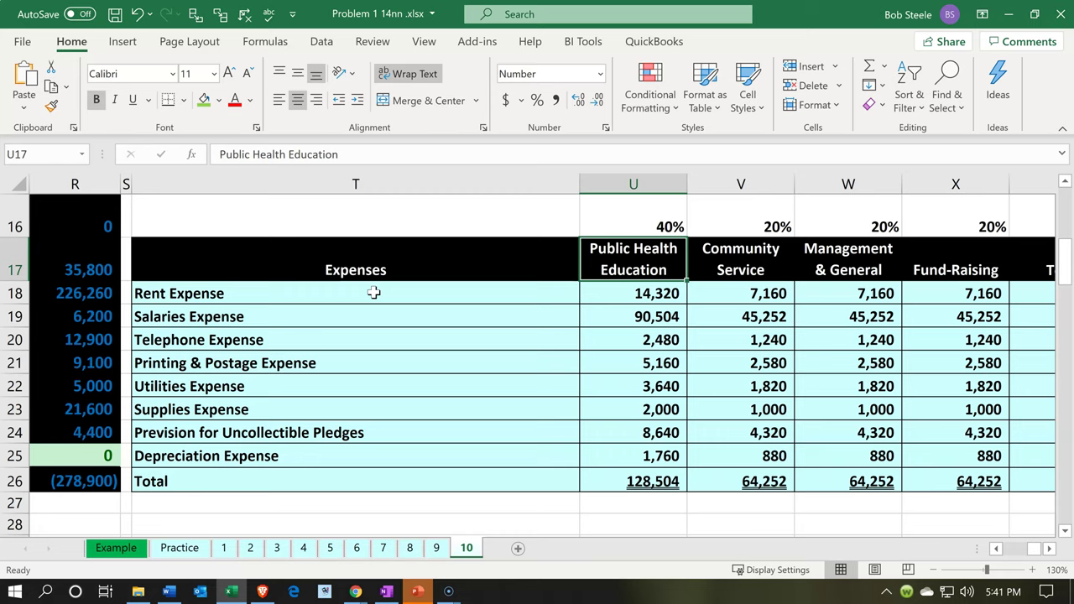
click(373, 292)
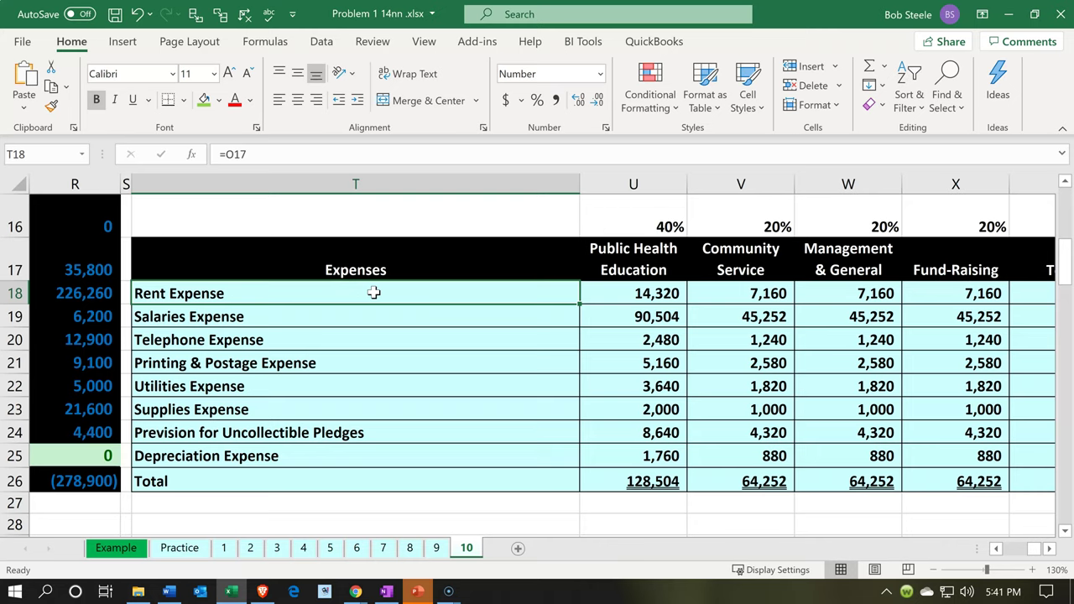
key(Right)
key(Up)
key(Up)
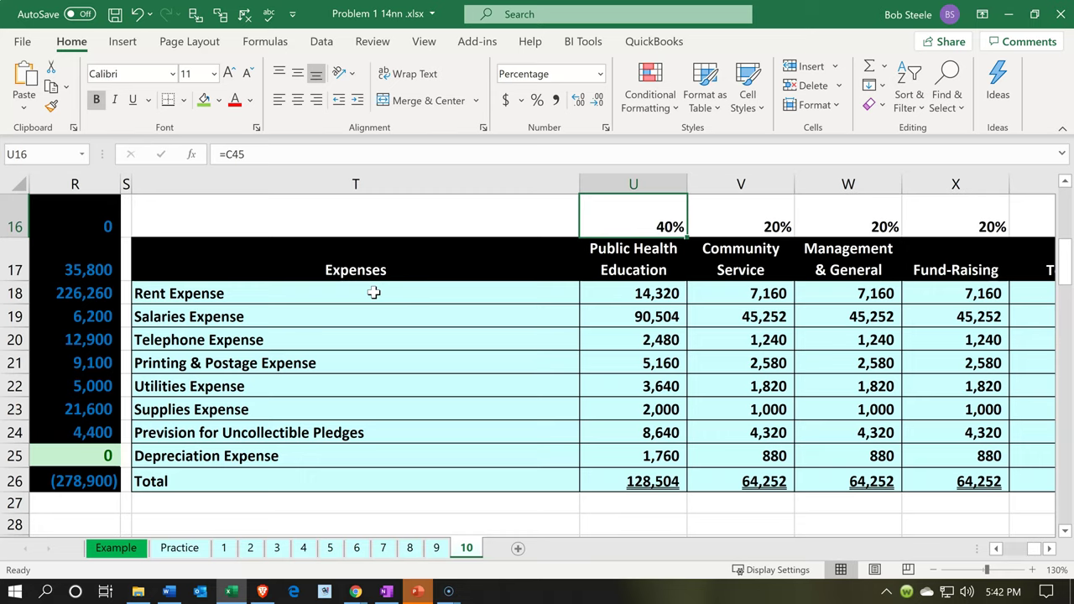
Review the headings across the expense allocation table and the percentages above the functional columns through Fund-Raising.
key(Down)
key(Right)
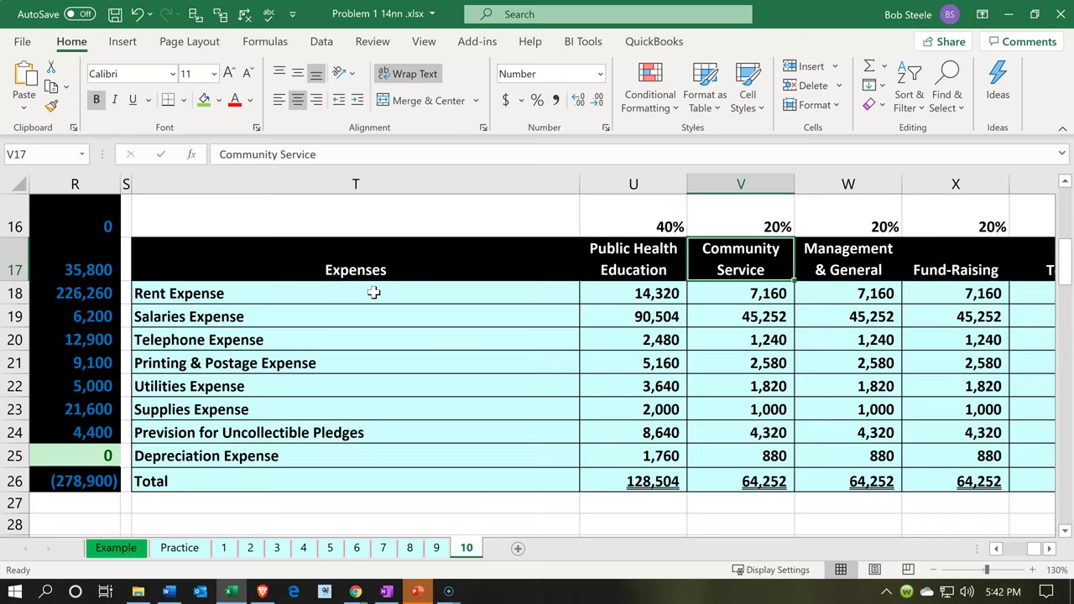
key(Right)
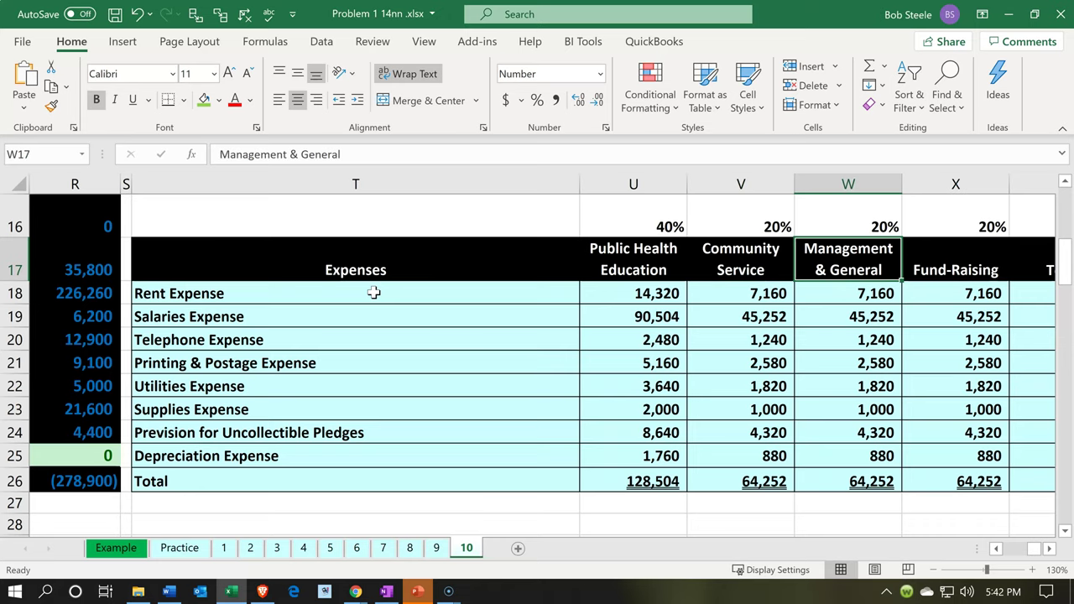
key(Right)
key(Right)
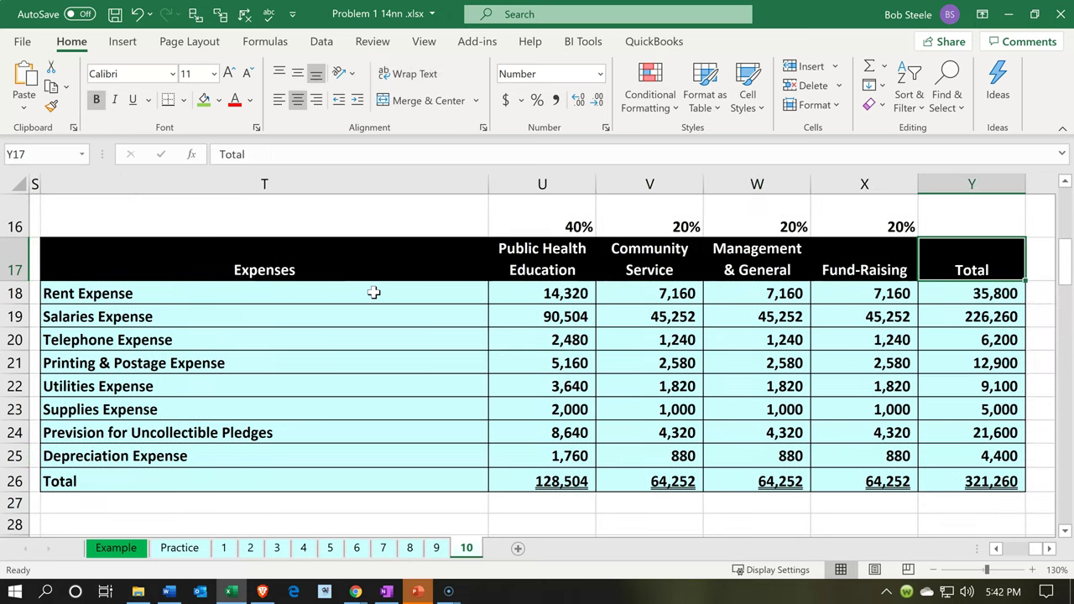
key(Left)
key(Left)
key(Left)
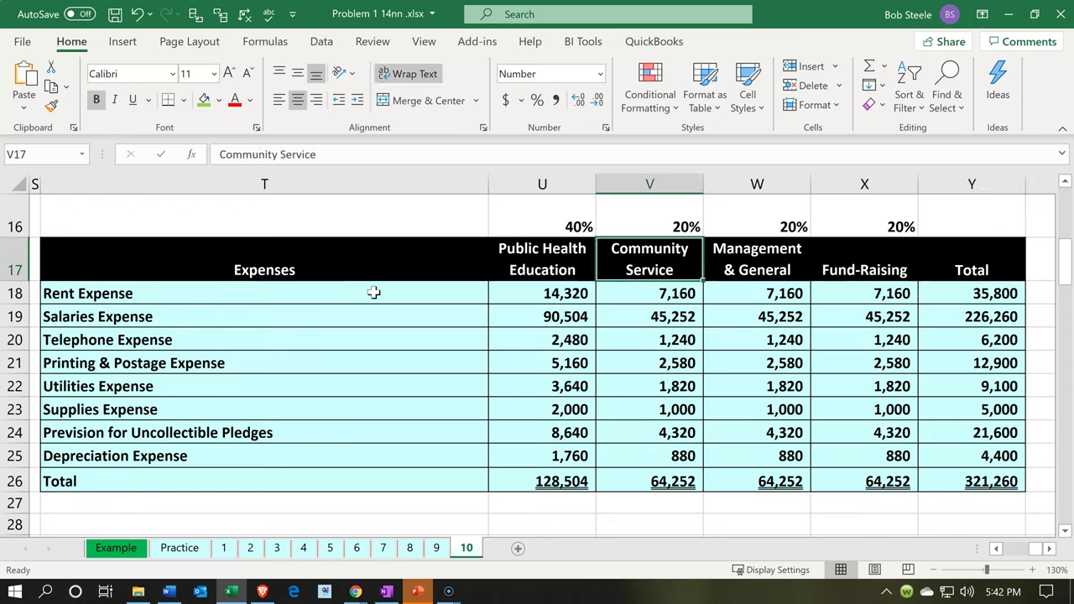
key(Left)
key(Up)
key(Right)
key(Right)
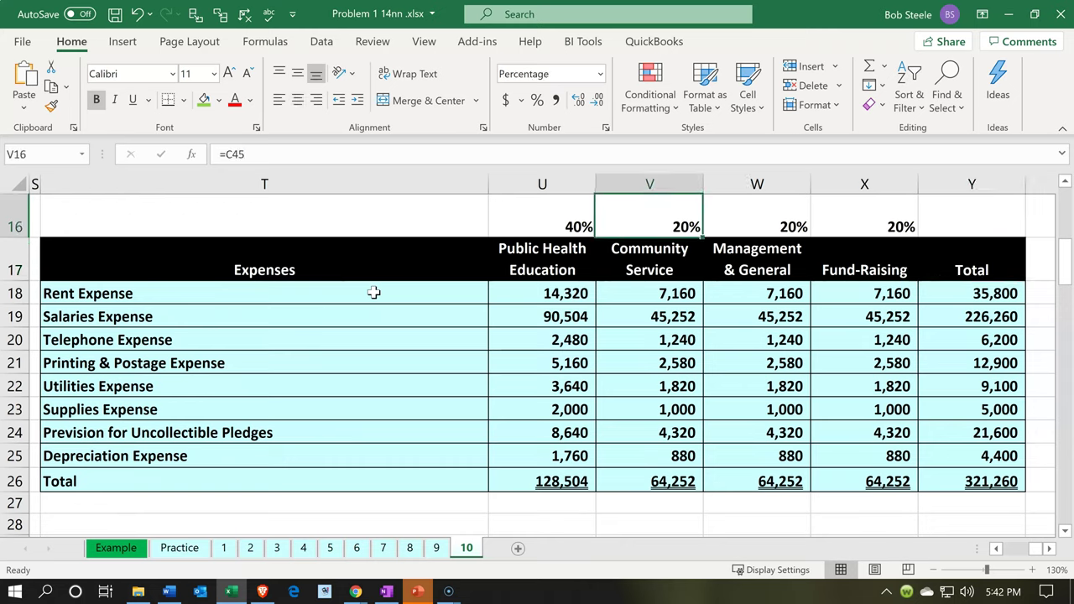
key(Right)
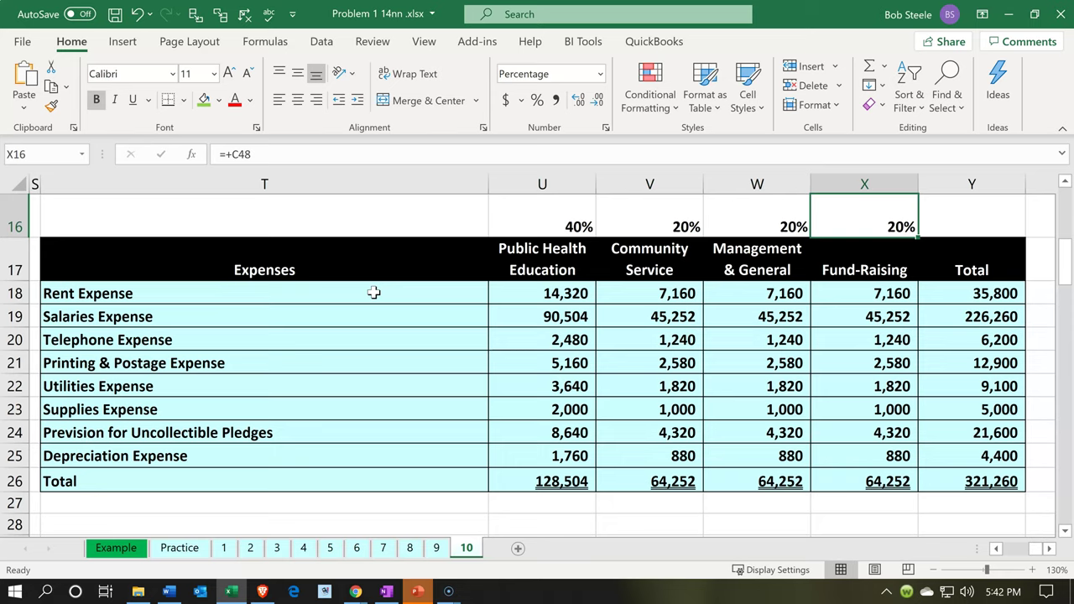
Switch back to the QuickBooks Online homepage of the Not For Profit Company in the browser.
click(231, 591)
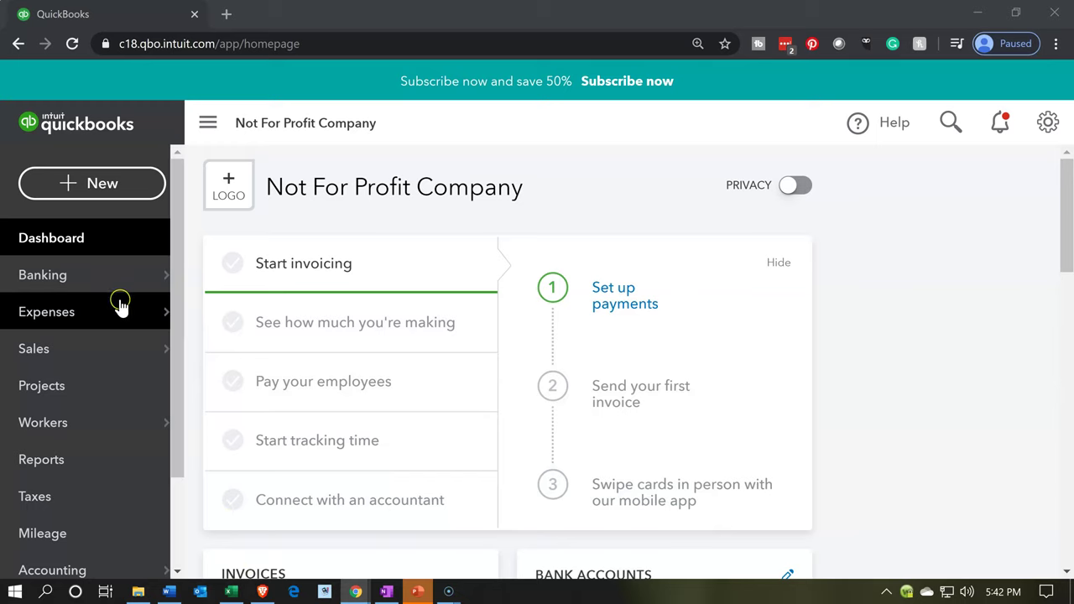
mouse_move(67, 437)
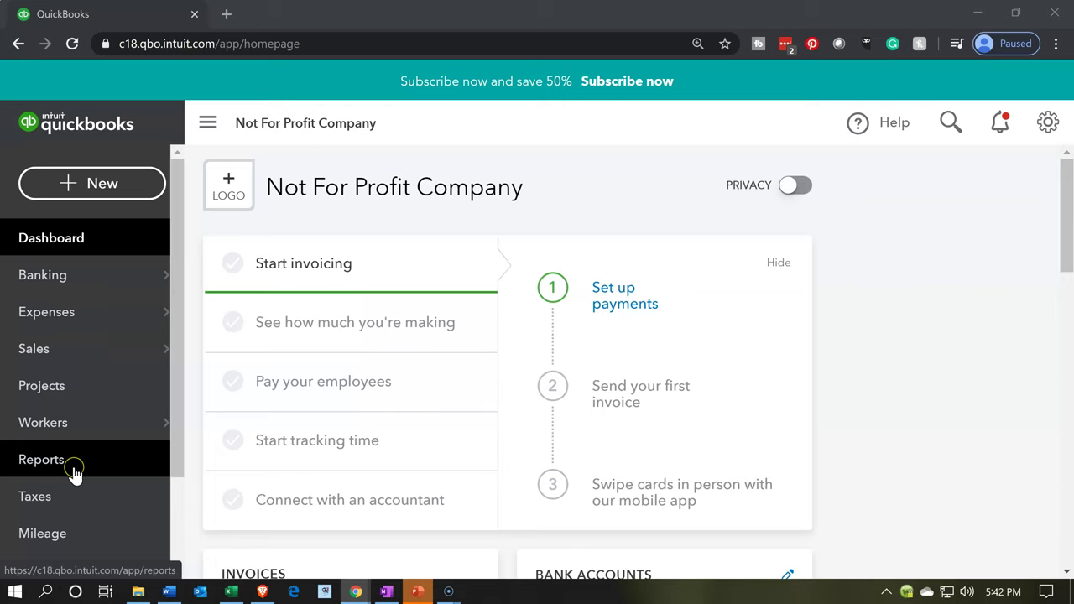
Open the Profit and Loss report from the favorites among the standard reports.
click(74, 474)
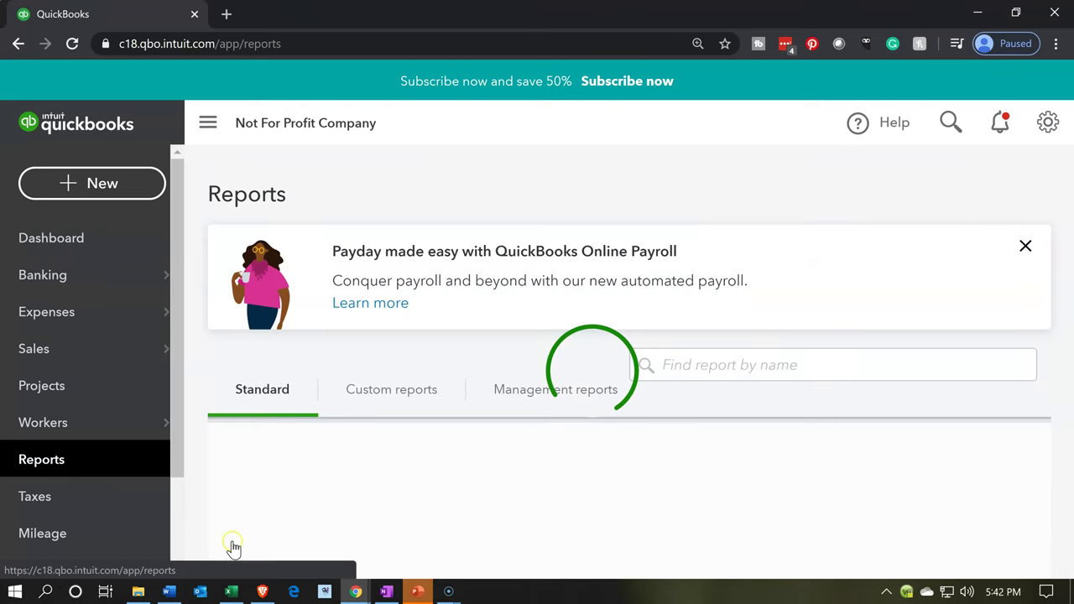
scroll(235, 524, down, 1)
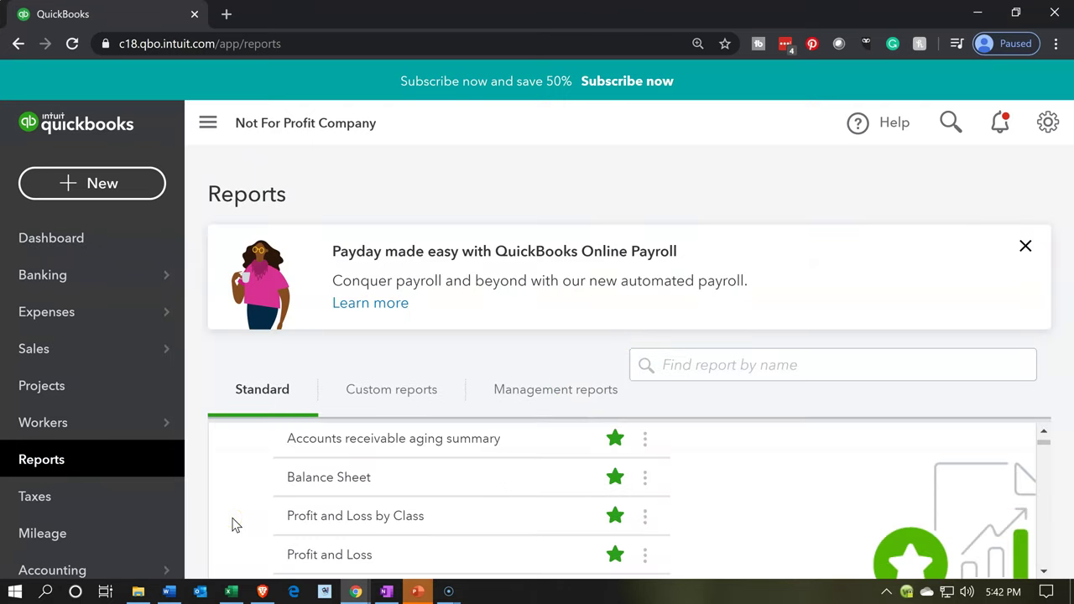
scroll(235, 525, down, 1)
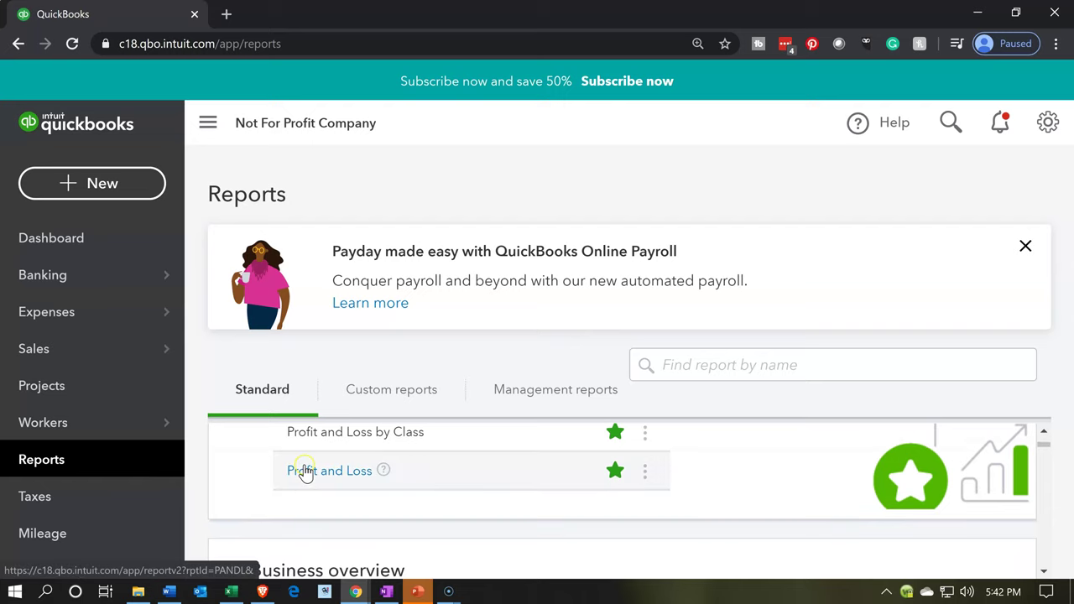
click(303, 471)
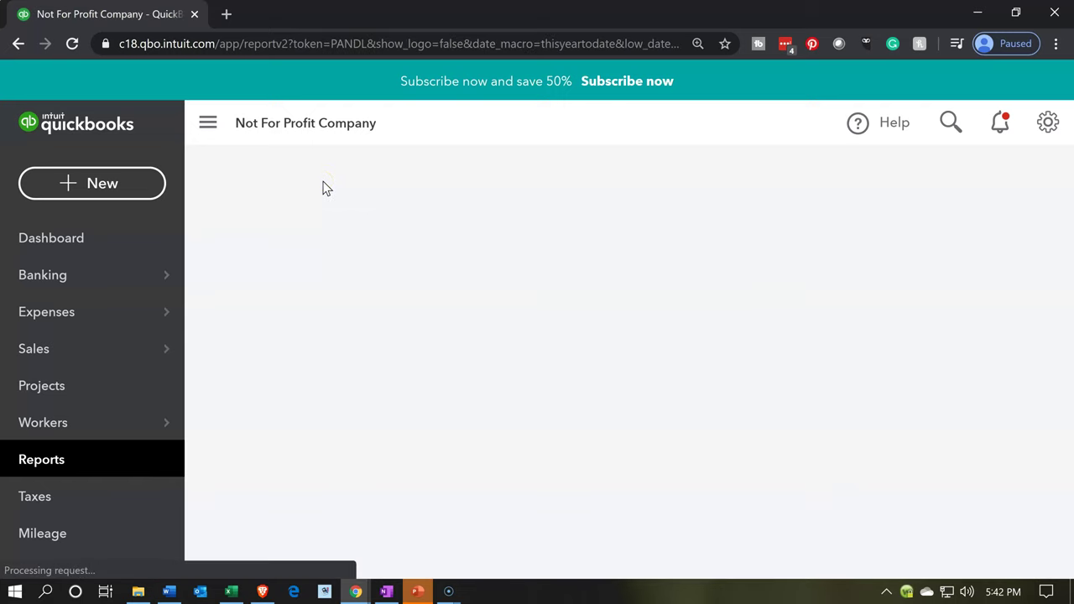
Set the end date of the Profit and Loss report period to 01/31/2020 and run the report.
scroll(436, 210, down, 3)
click(487, 248)
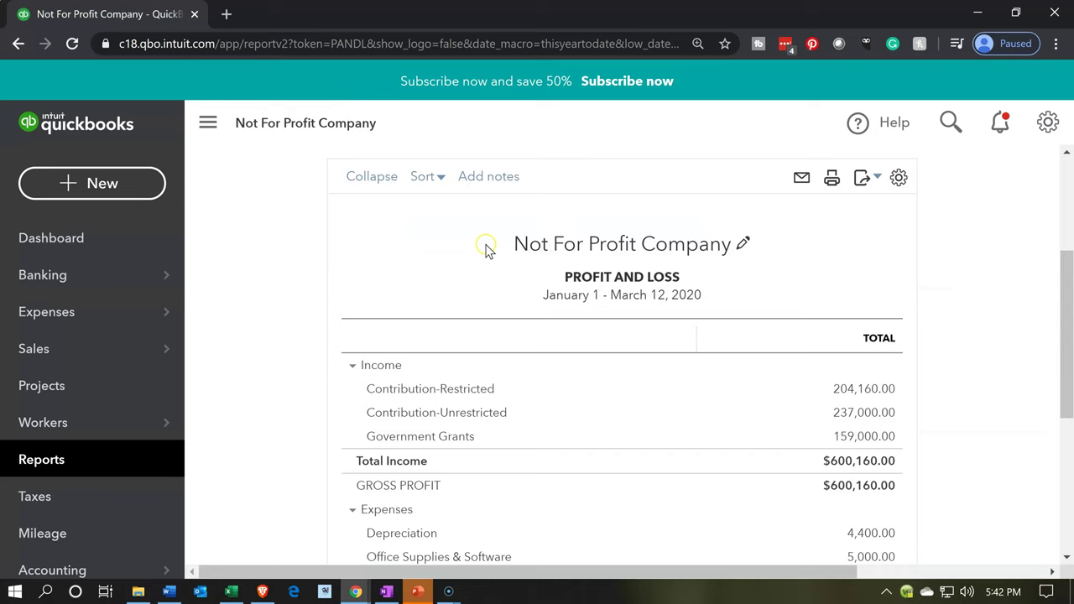
scroll(478, 245, up, 3)
click(491, 264)
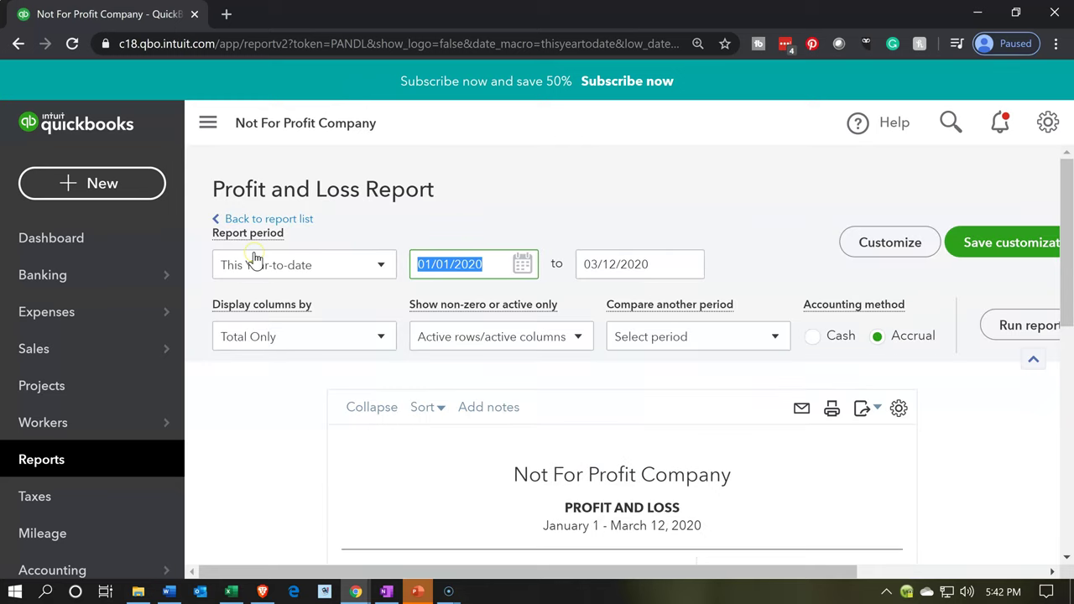
key(Tab)
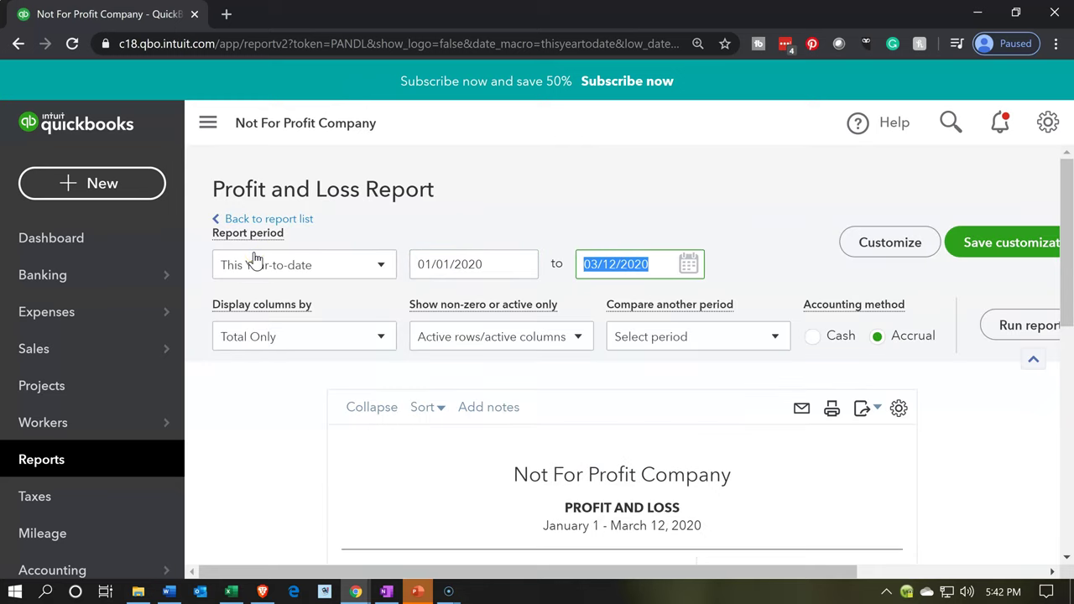
text(01)
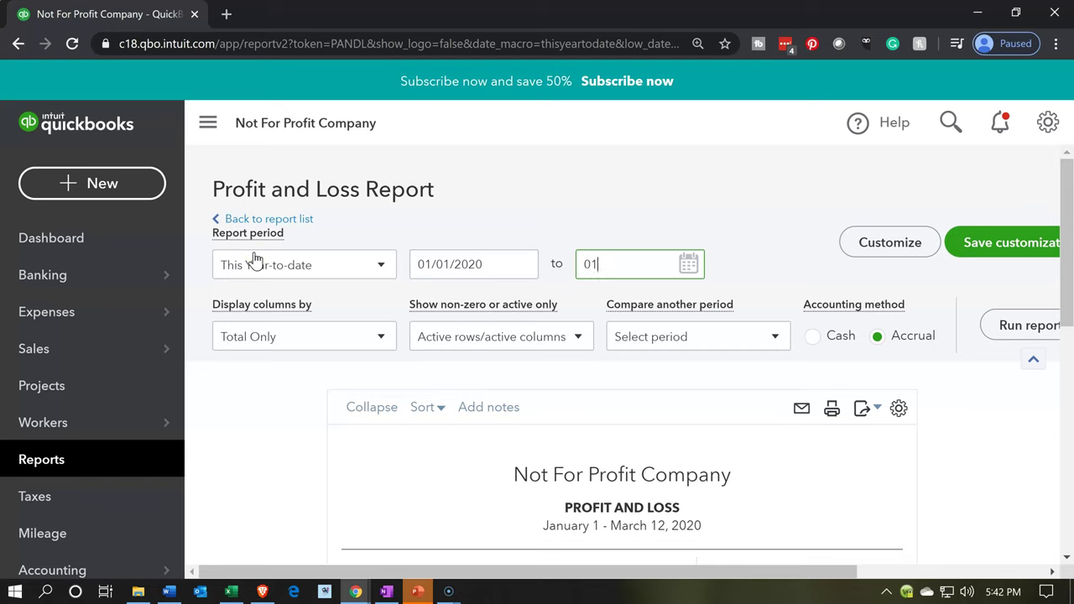
text(/31/20)
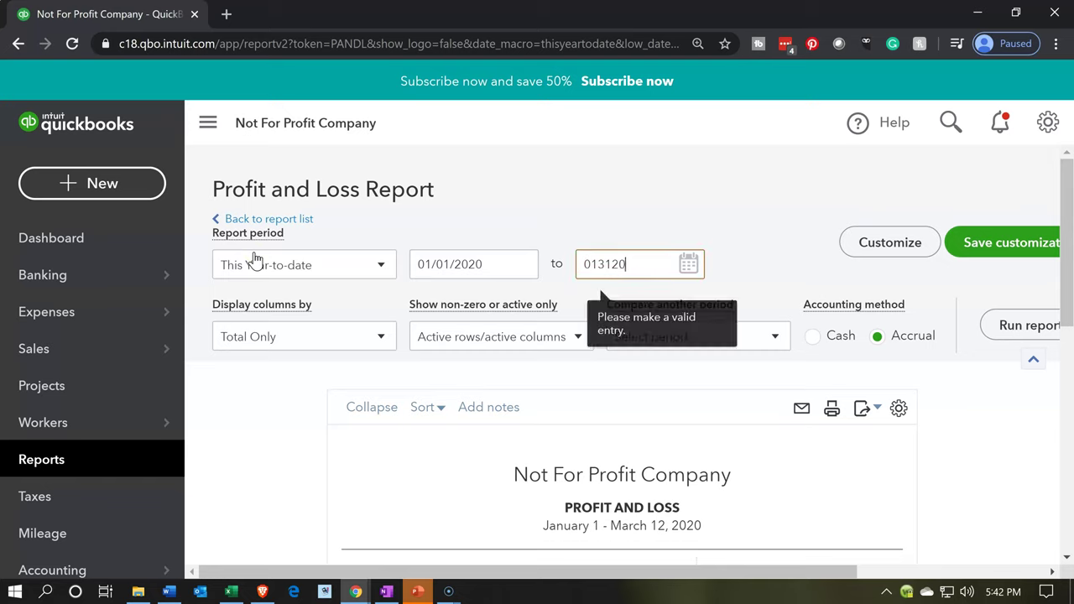
key(Tab)
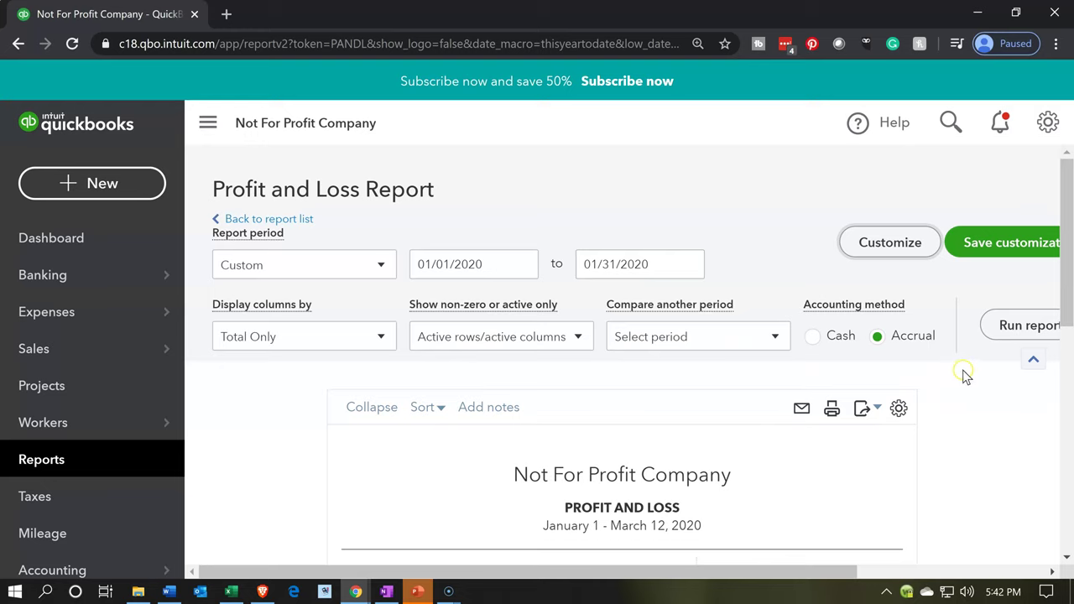
click(1008, 331)
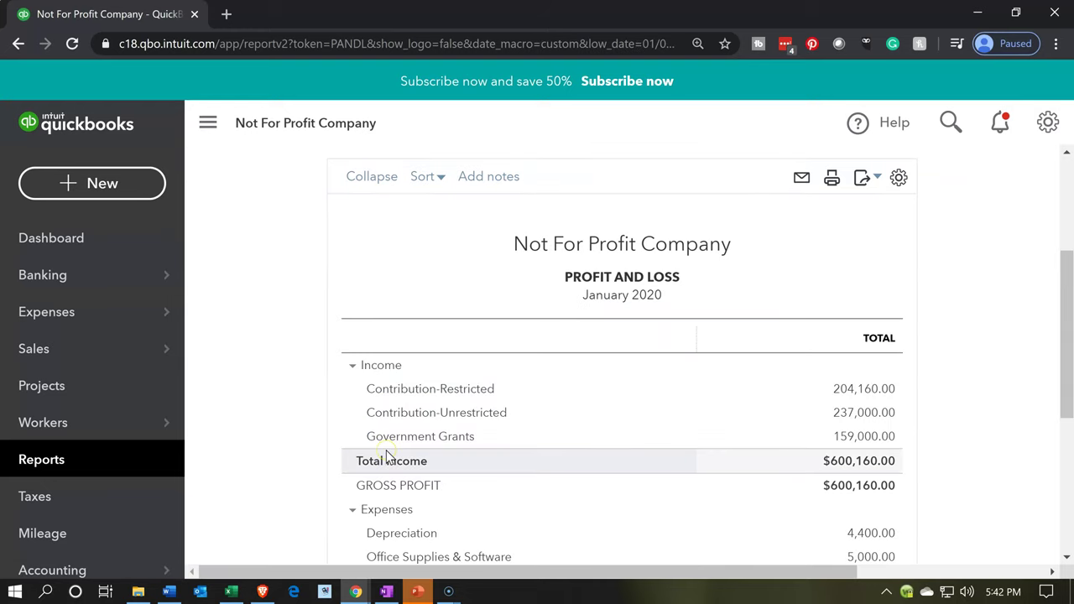
Display the Profit and Loss report's columns by Classes and rerun it.
scroll(359, 419, up, 3)
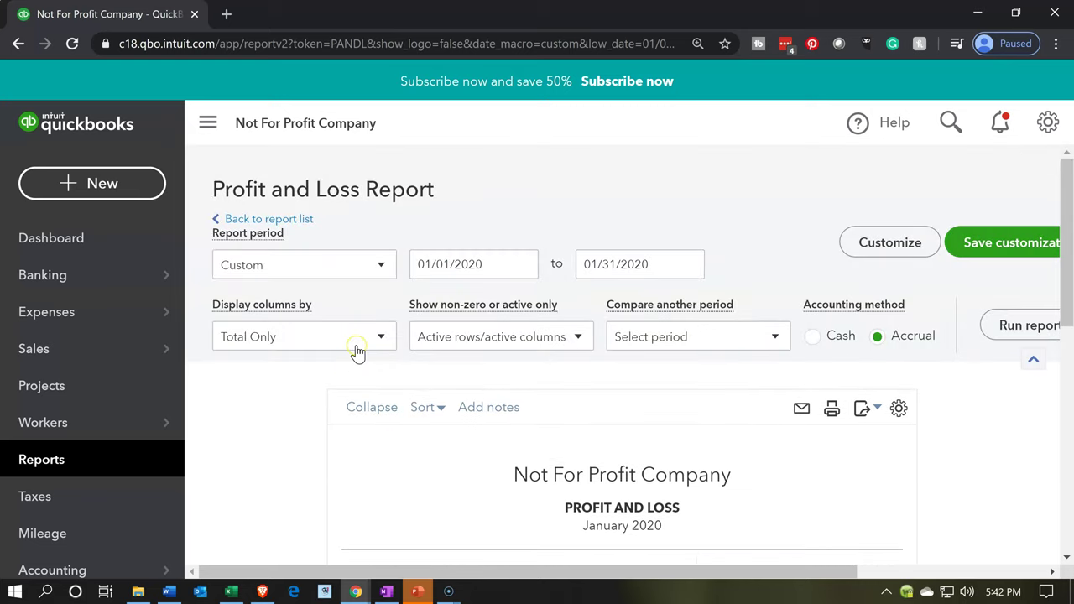
click(357, 345)
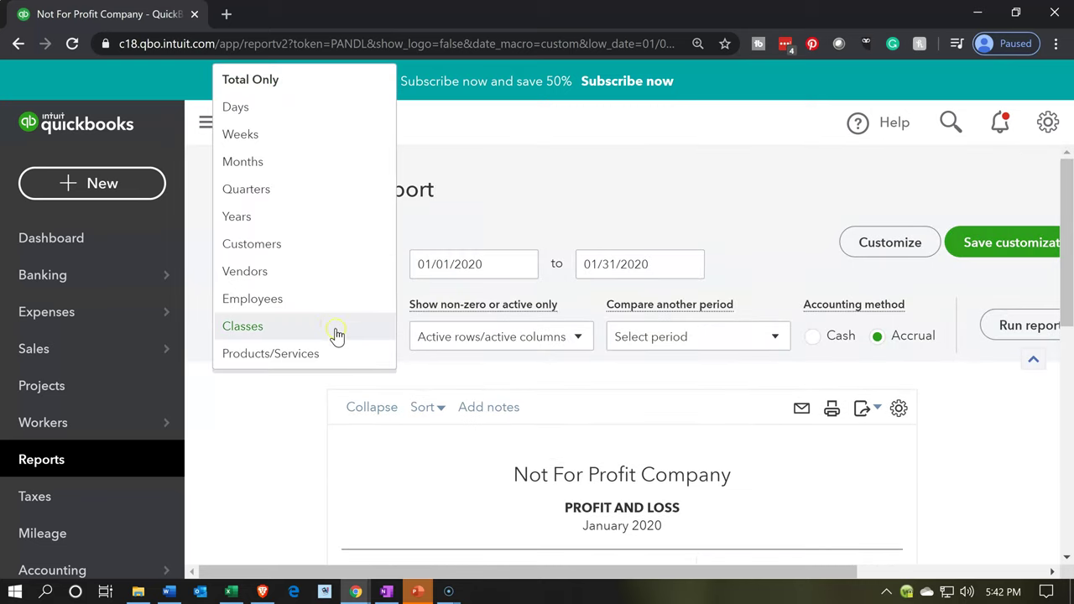
click(326, 326)
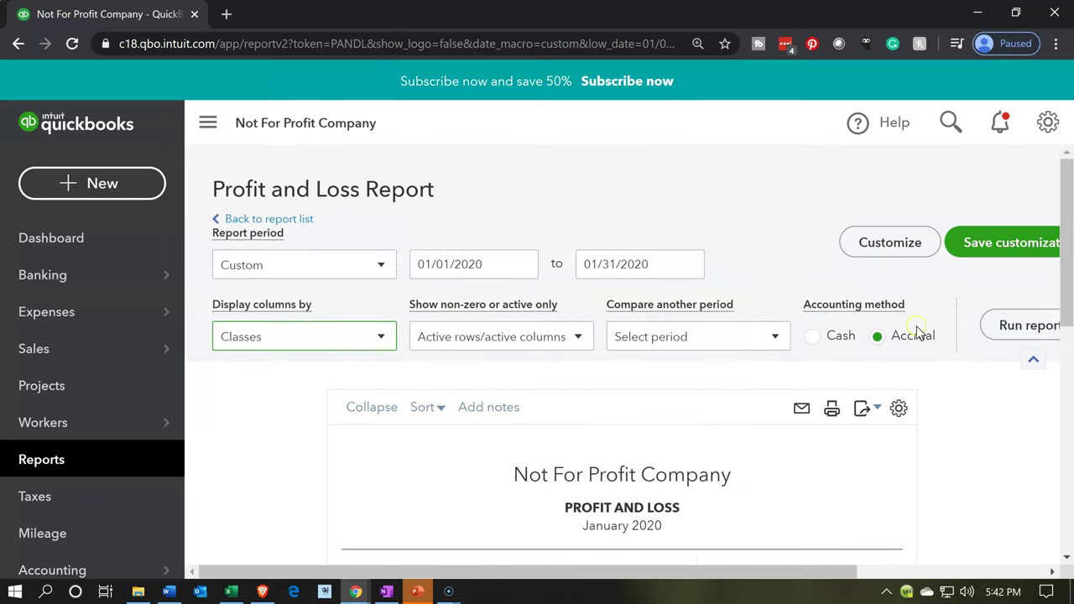
click(985, 328)
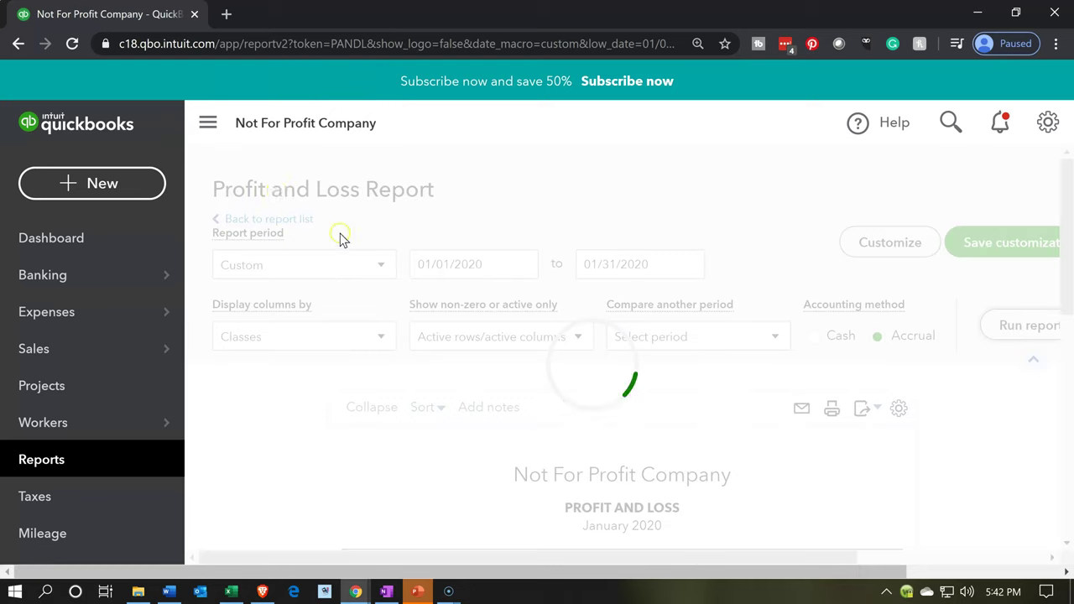
Hide the navigation menu, enlarge the page and examine the income and expense rows across the class columns, including Not Specified and Total.
click(208, 124)
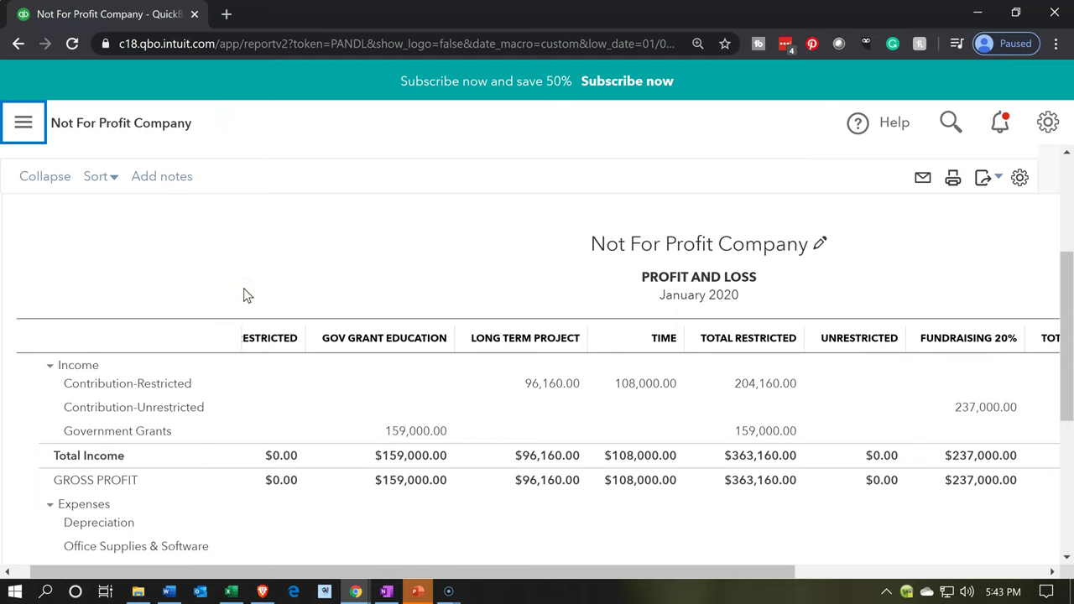
key(ctrl+plus)
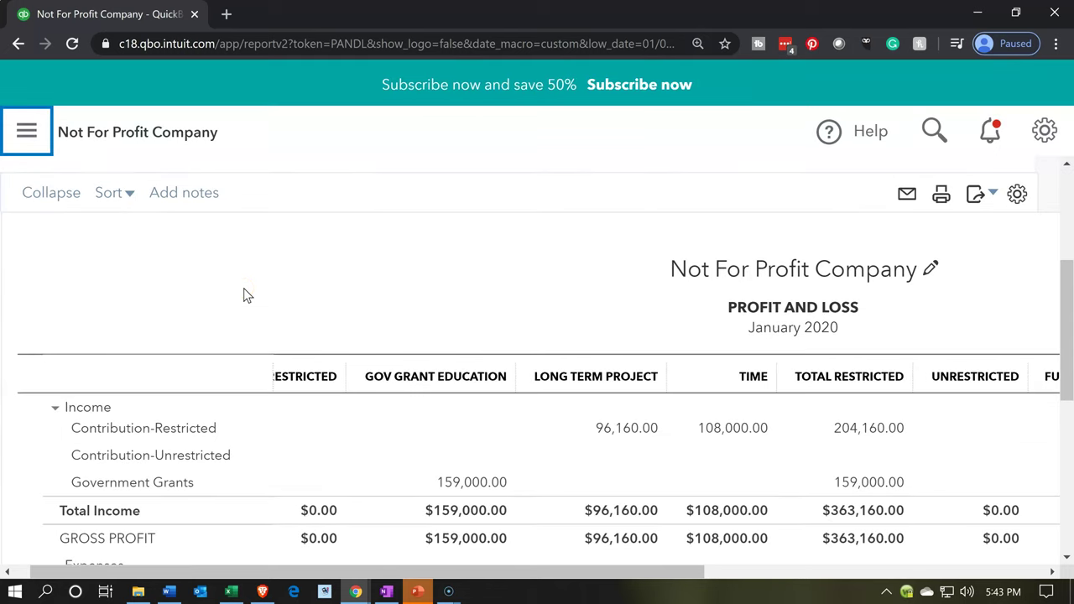
scroll(244, 295, down, 2)
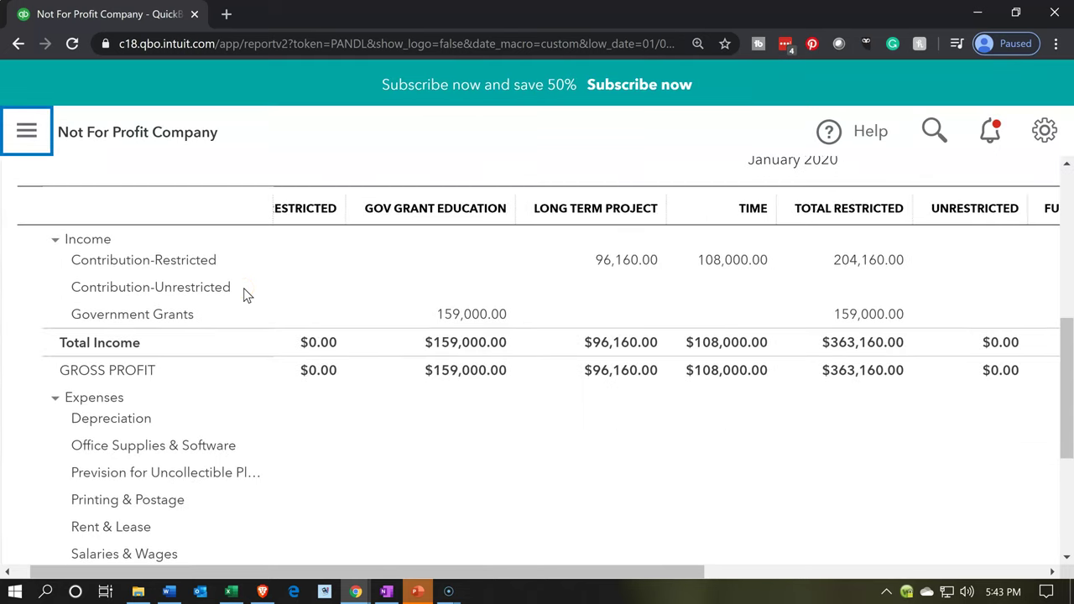
drag(332, 572, 753, 556)
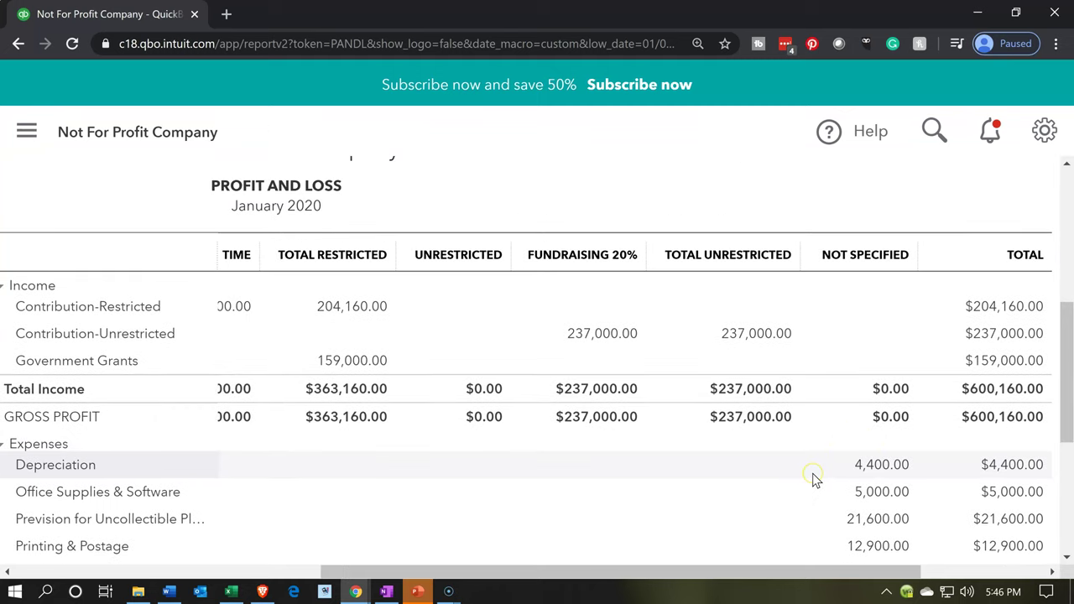
scroll(812, 479, down, 1)
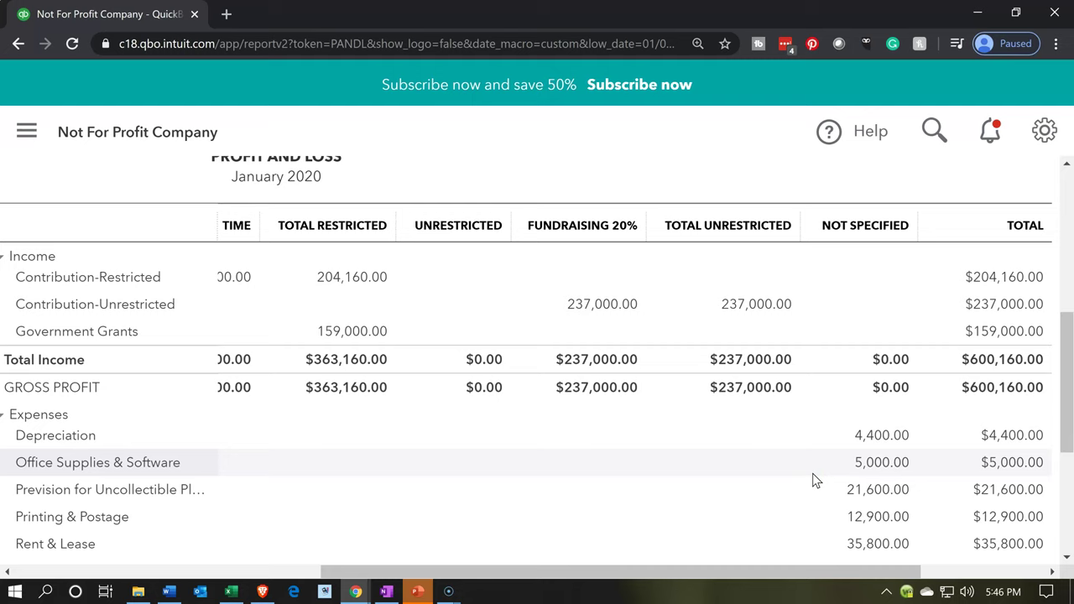
scroll(812, 480, up, 1)
scroll(938, 451, down, 1)
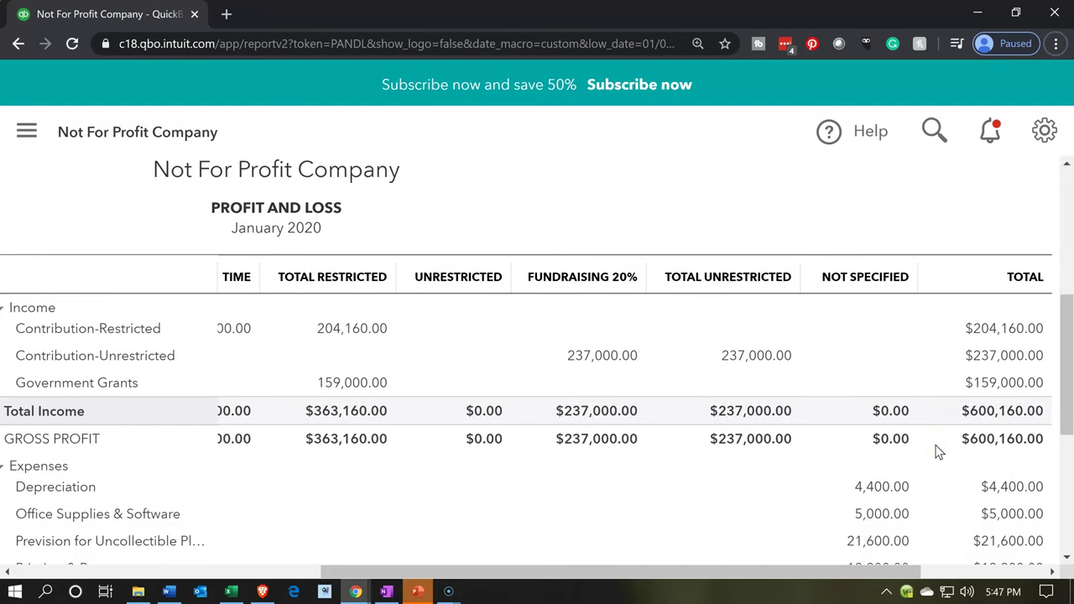
scroll(938, 451, down, 1)
scroll(935, 448, down, 3)
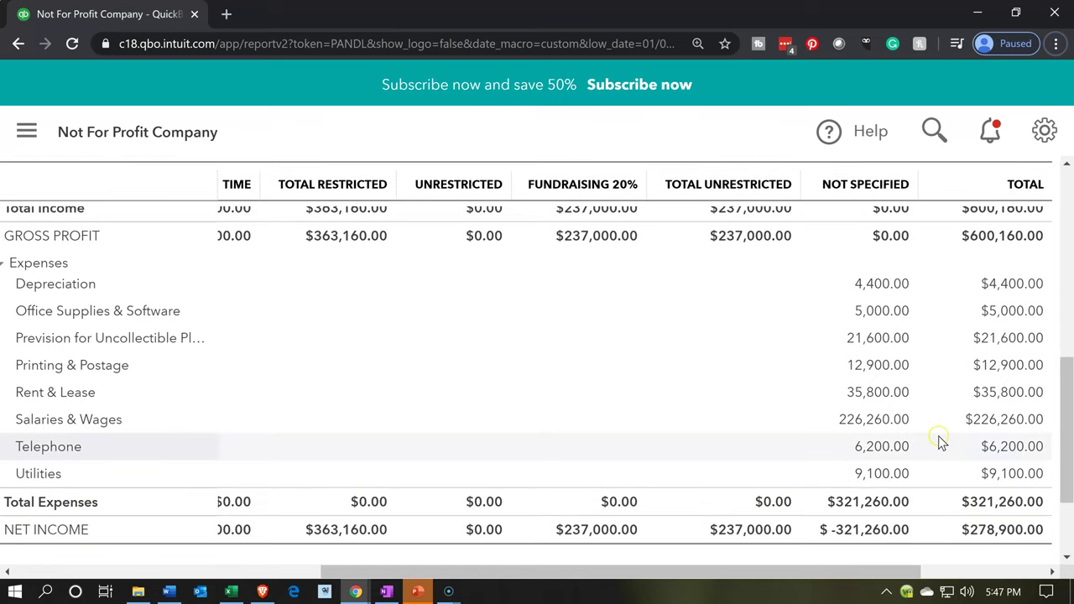
scroll(939, 441, up, 3)
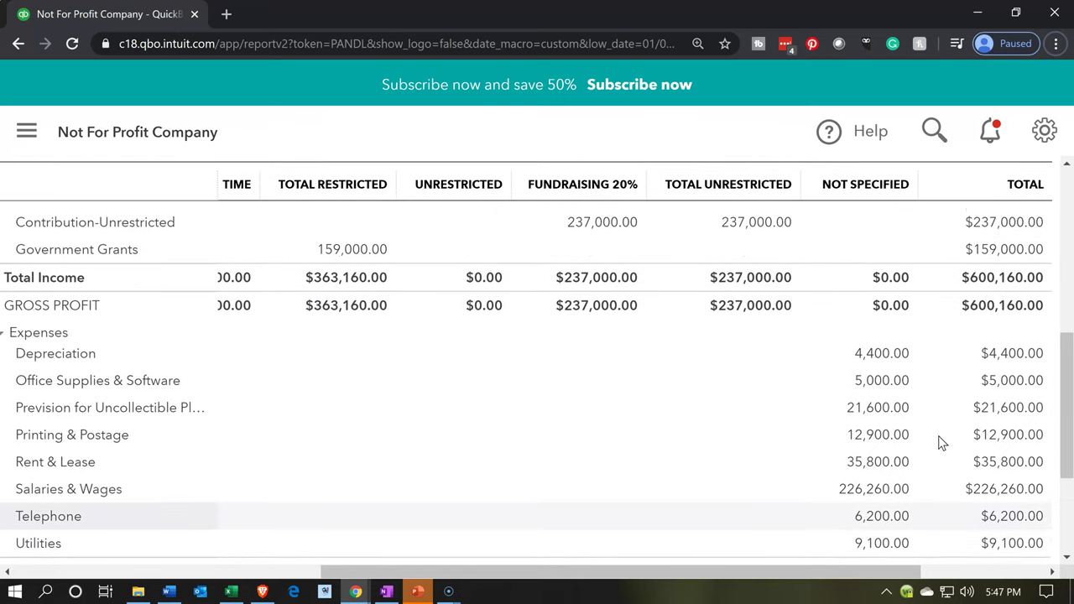
Customize the report with a Class filter set to Not Specified, and run it to view the expense rows.
scroll(938, 436, up, 4)
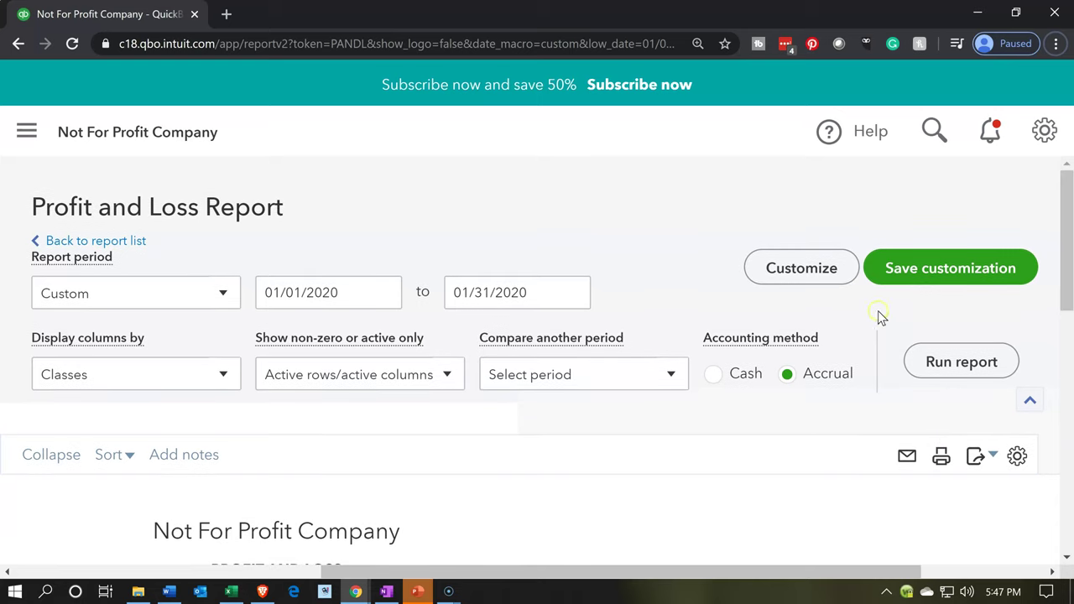
click(801, 269)
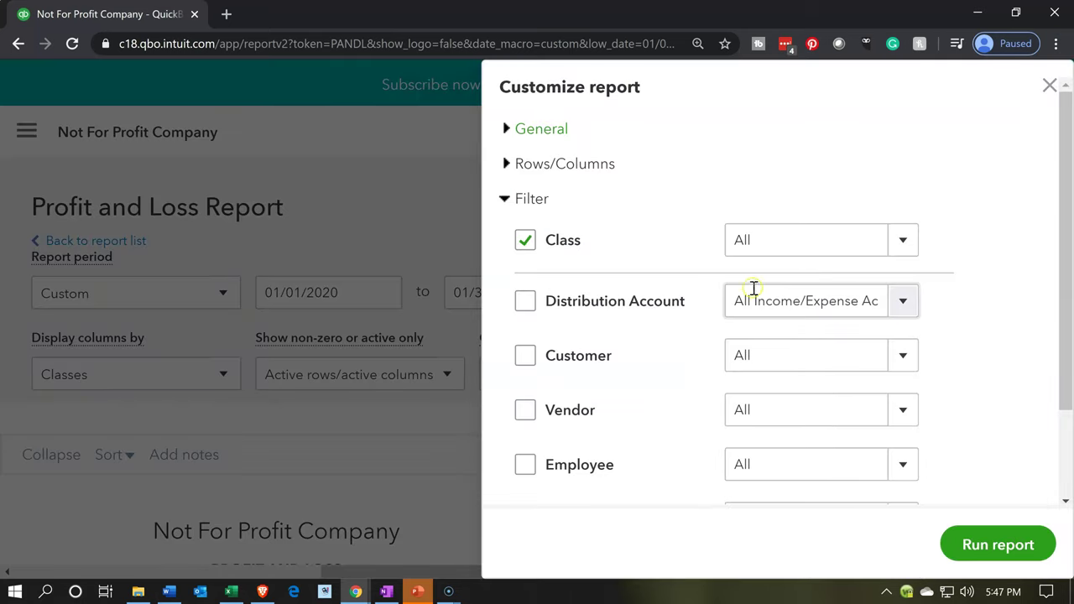
click(506, 200)
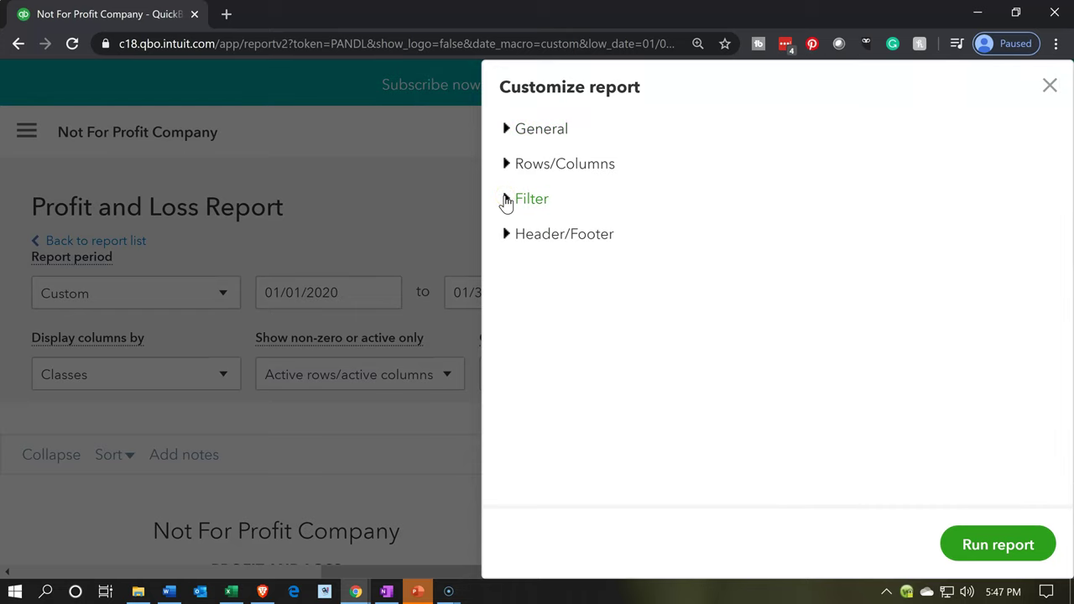
click(506, 200)
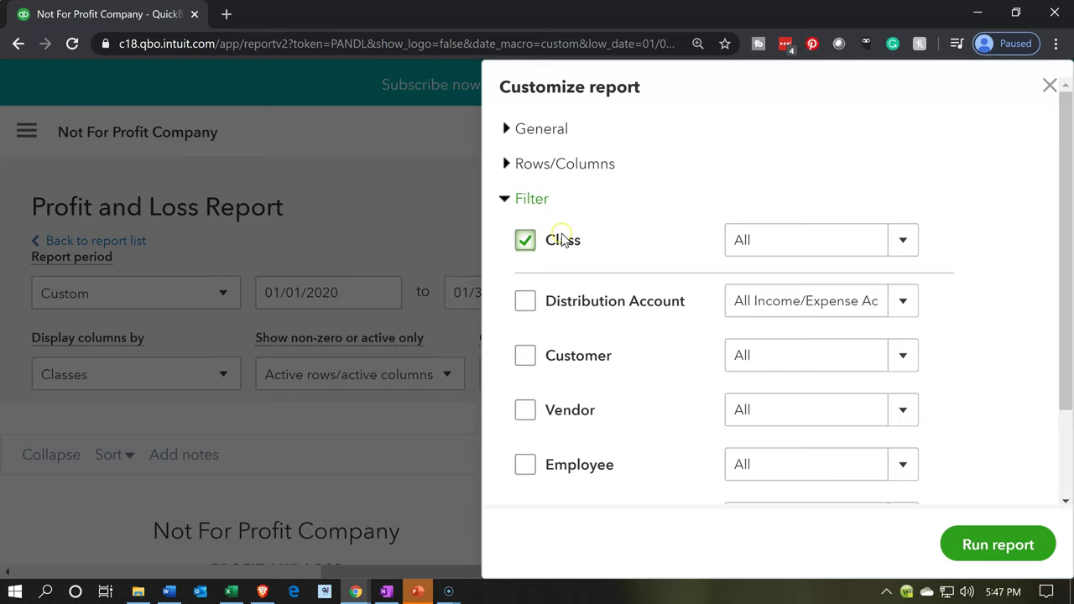
click(899, 258)
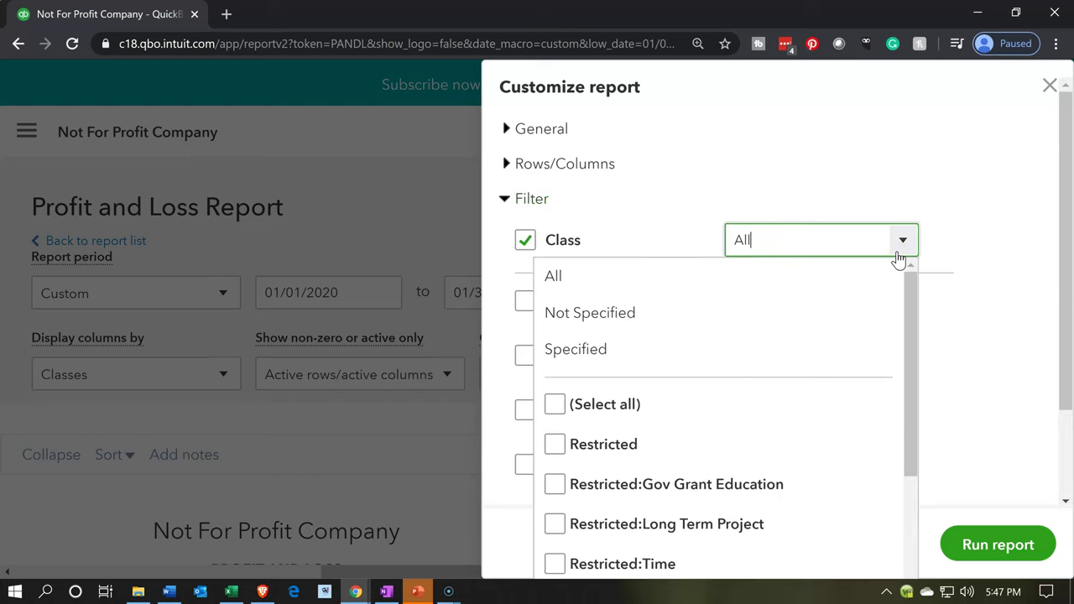
click(667, 320)
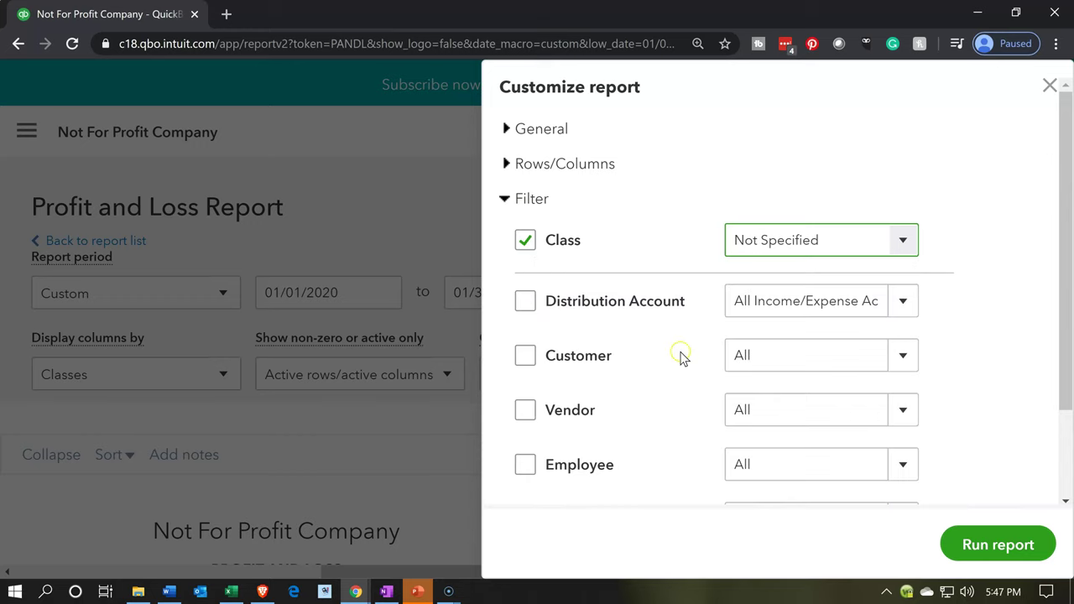
click(967, 545)
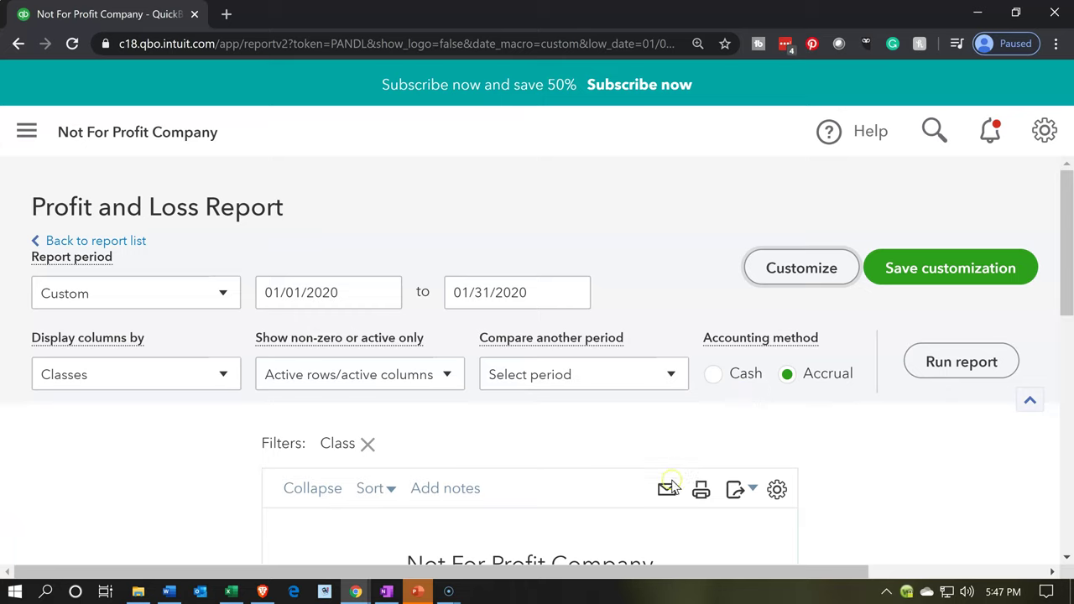
scroll(654, 491, down, 7)
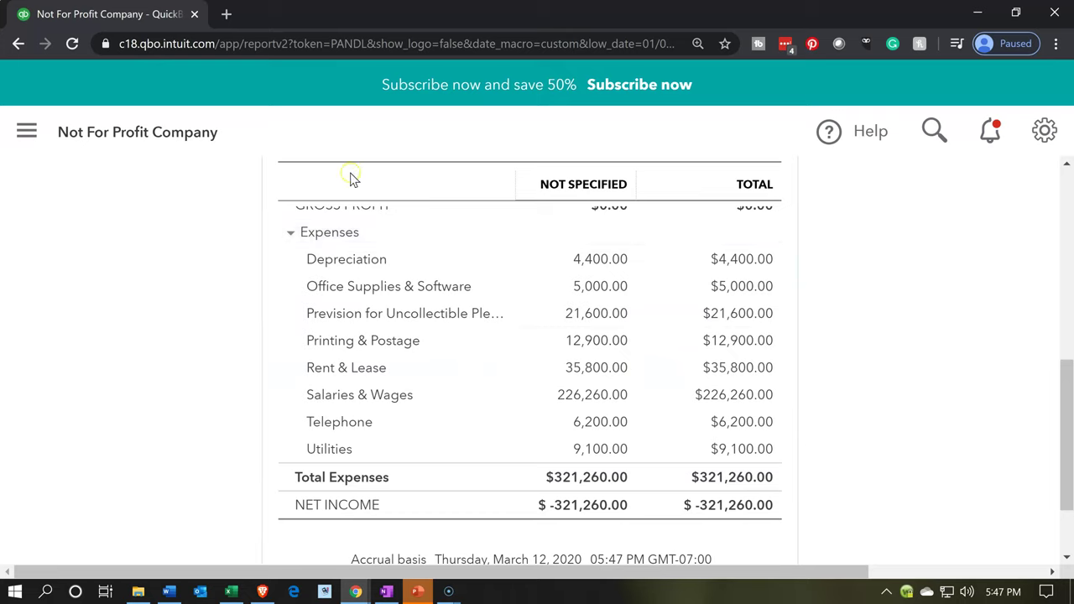
Duplicate the filtered report in a second browser tab and bring back the navigation menu in the original tab.
right_click(122, 15)
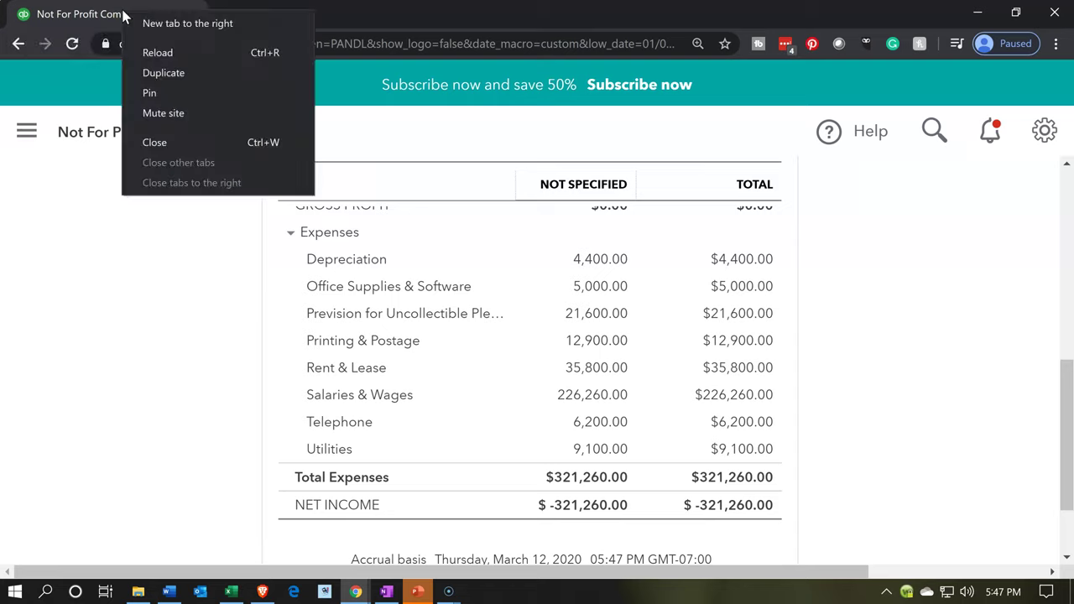
click(137, 72)
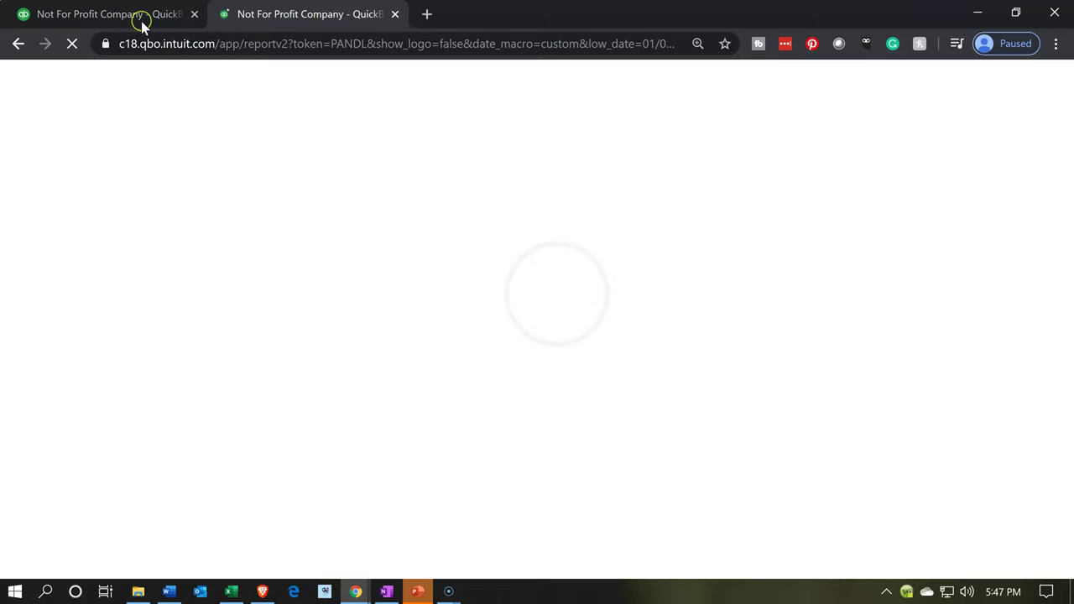
click(137, 15)
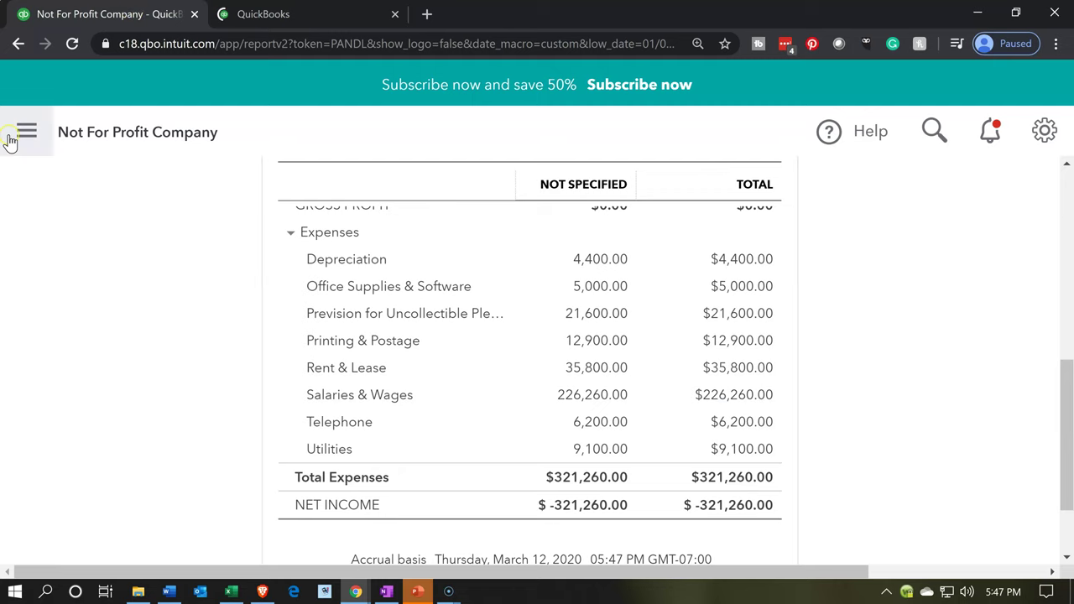
click(10, 139)
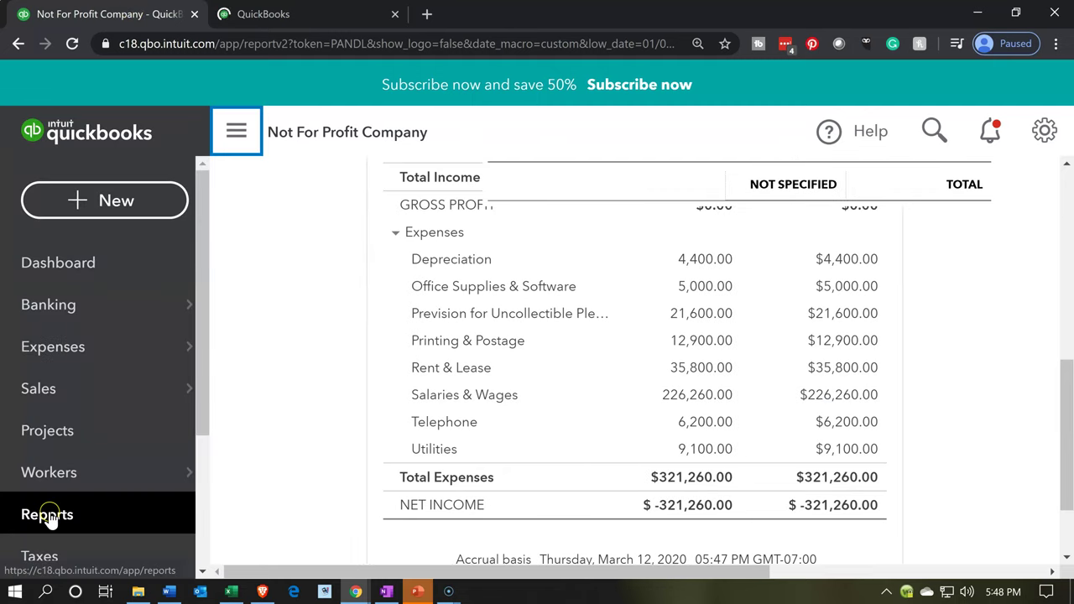
Open the Profit and Loss report, set its period to 01/01/2020 to 01/31/2020 and run it with the navigation menu hidden.
click(47, 519)
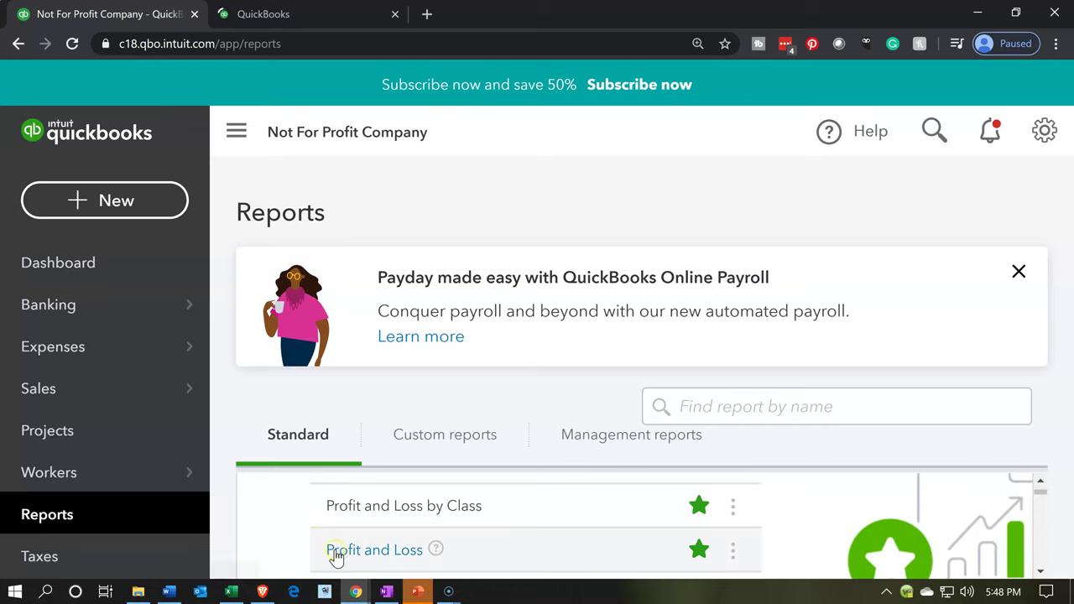
click(339, 554)
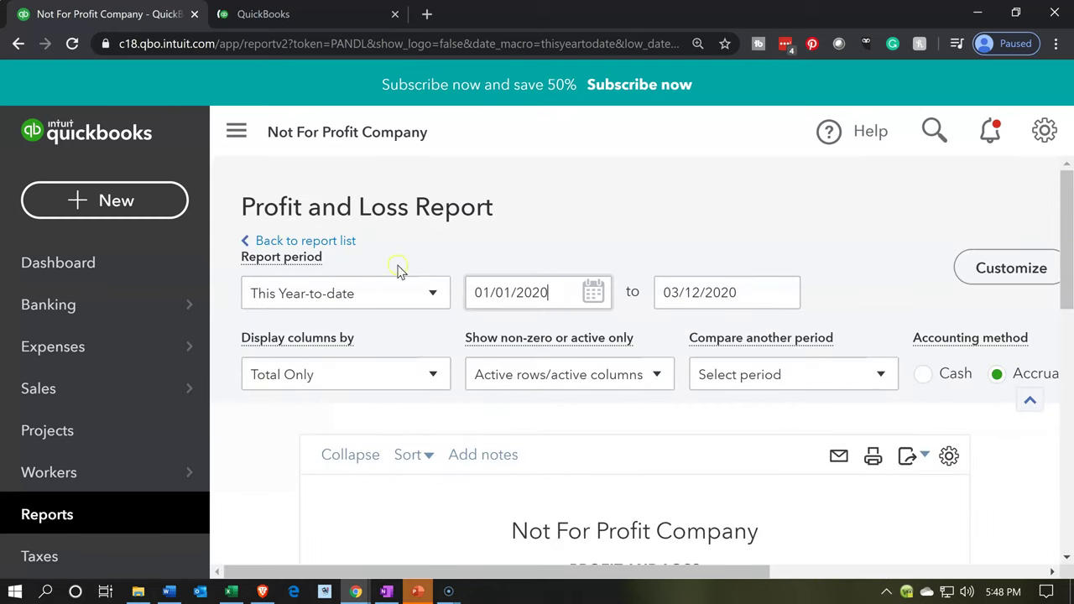
key(Tab)
text(01/31/2020)
key(Tab)
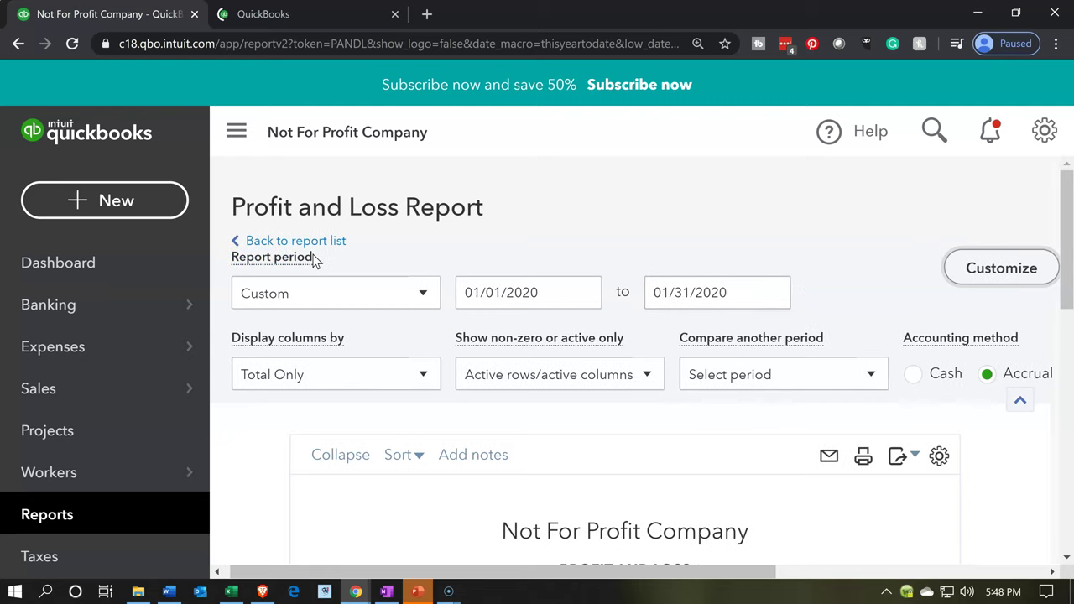
click(234, 136)
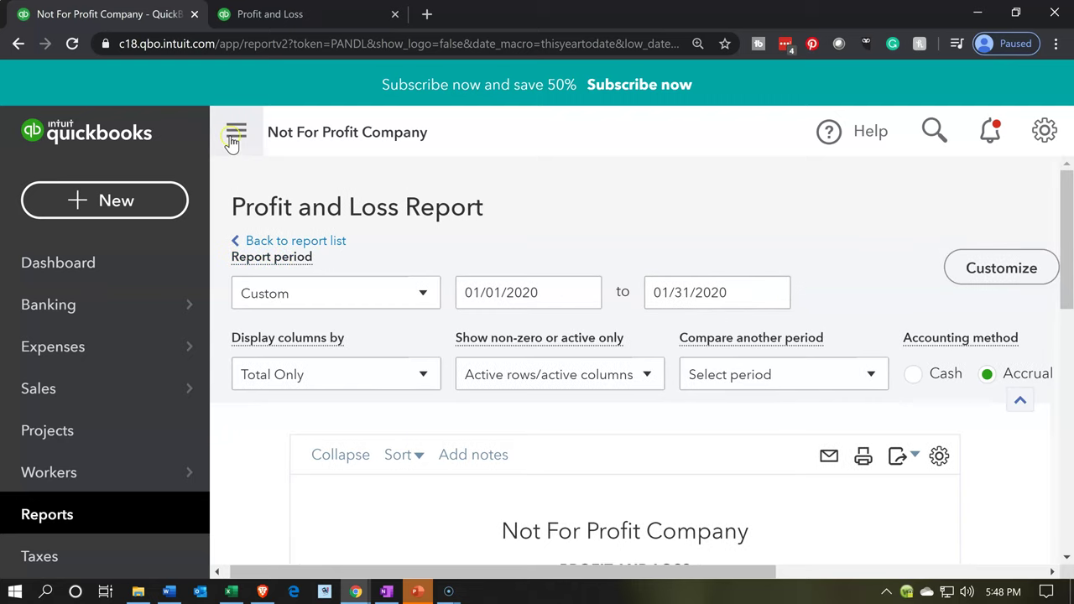
click(978, 375)
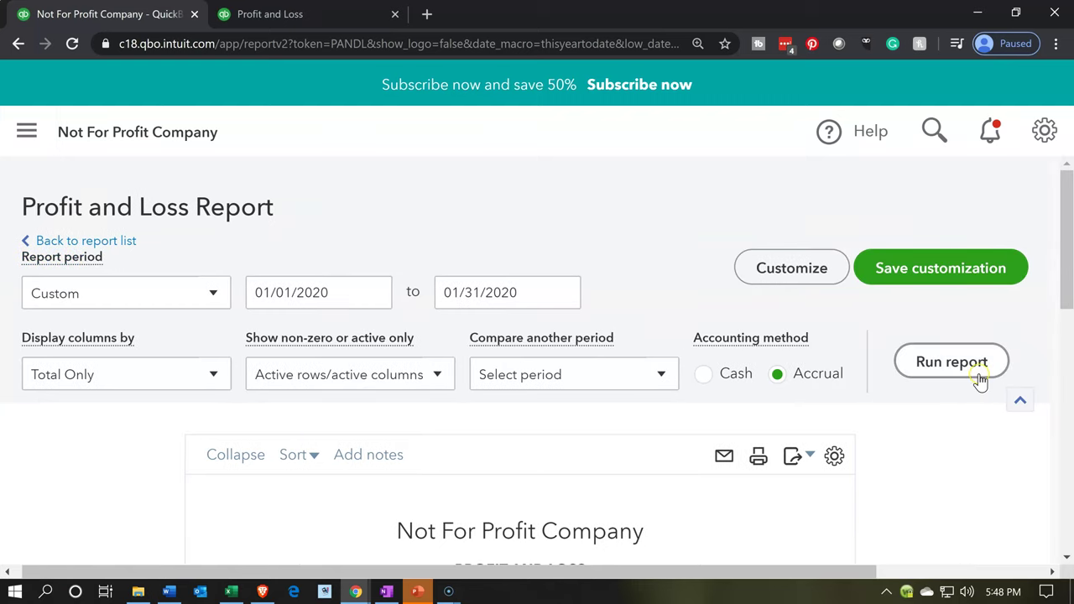
scroll(709, 420, down, 3)
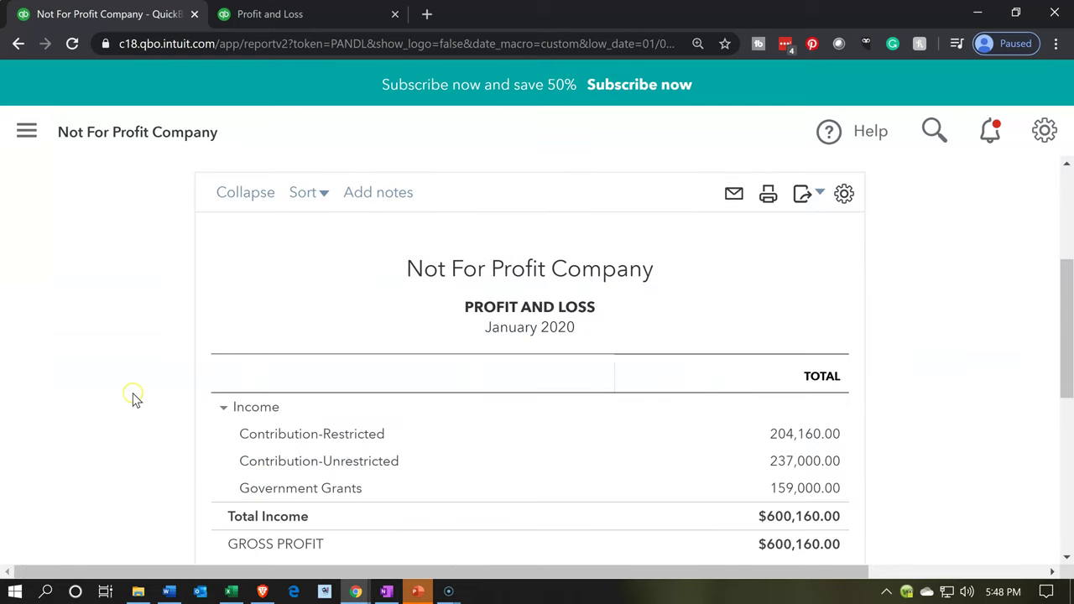
Display the January report's columns by Classes, rerun it and review the income and expense rows.
scroll(132, 395, up, 3)
click(197, 363)
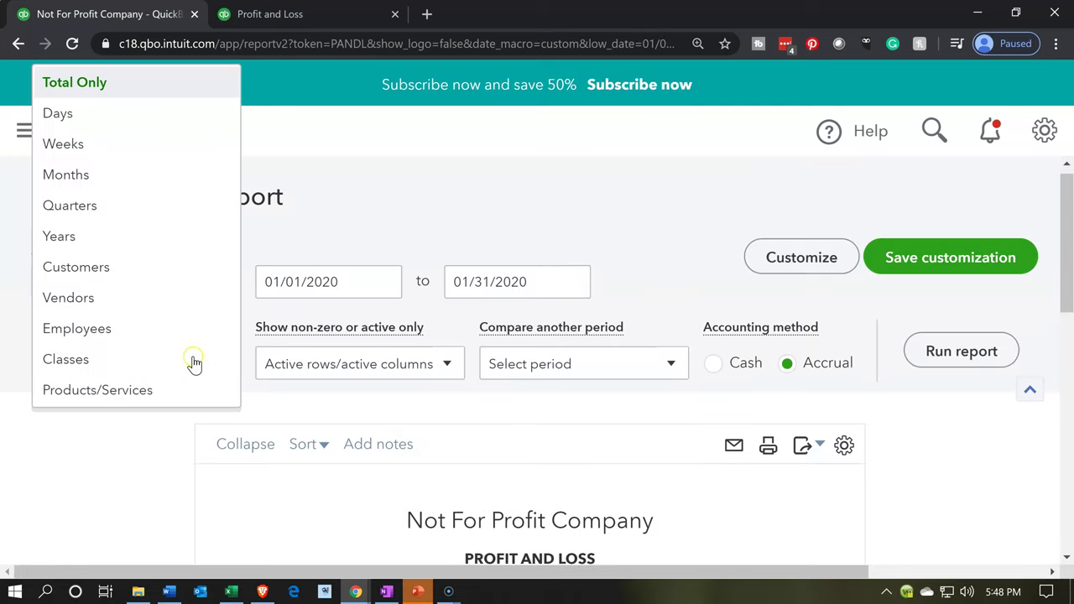
click(111, 370)
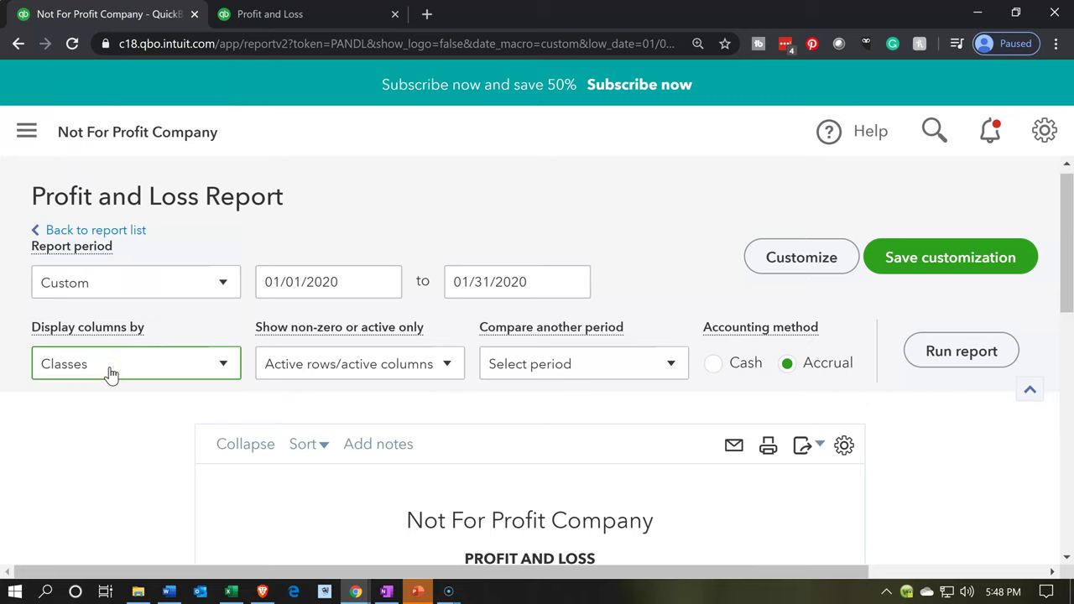
click(693, 329)
click(931, 351)
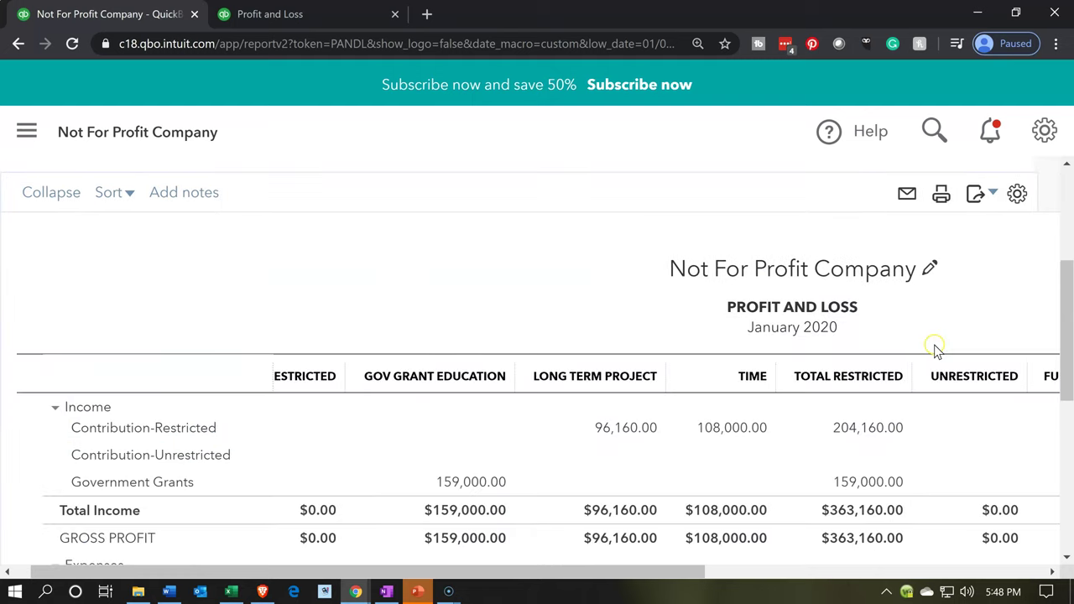
scroll(821, 376, down, 2)
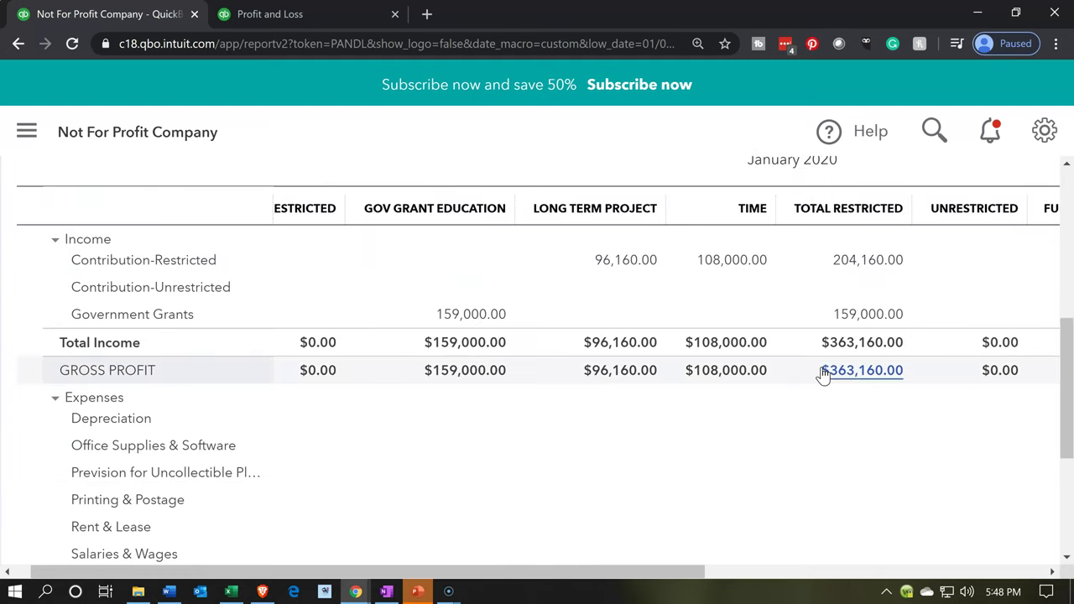
scroll(821, 376, down, 3)
scroll(755, 382, up, 1)
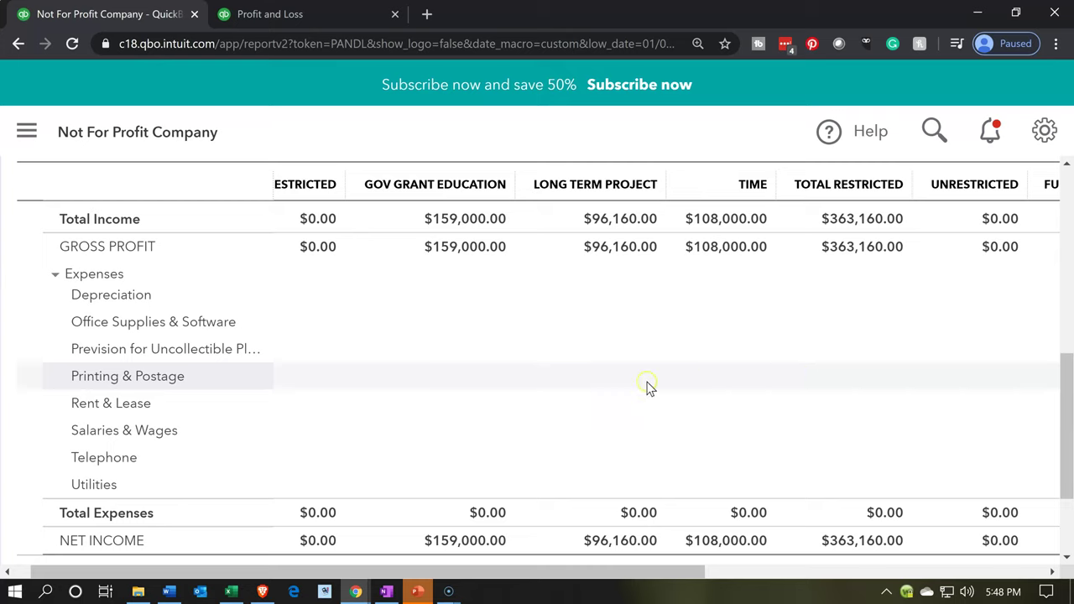
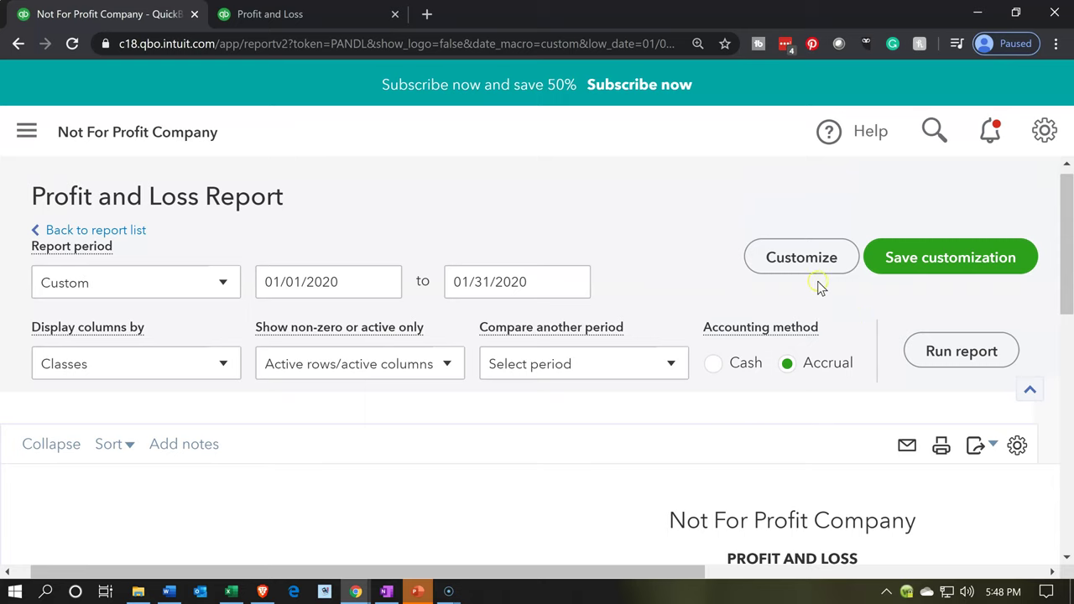
Open the report's customization settings and enable the Class filter.
click(811, 267)
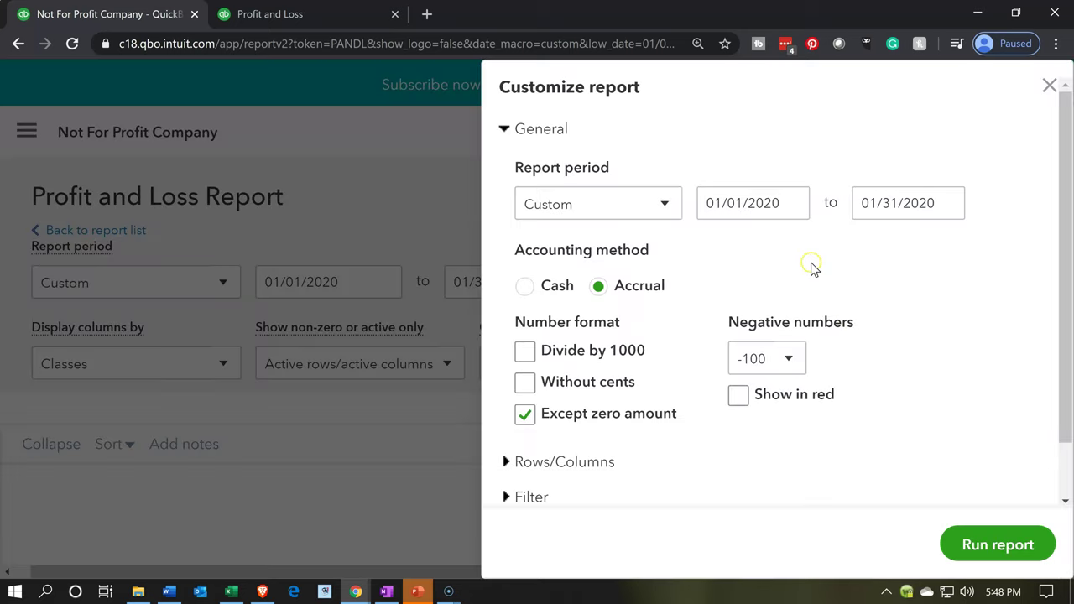
scroll(692, 330, down, 1)
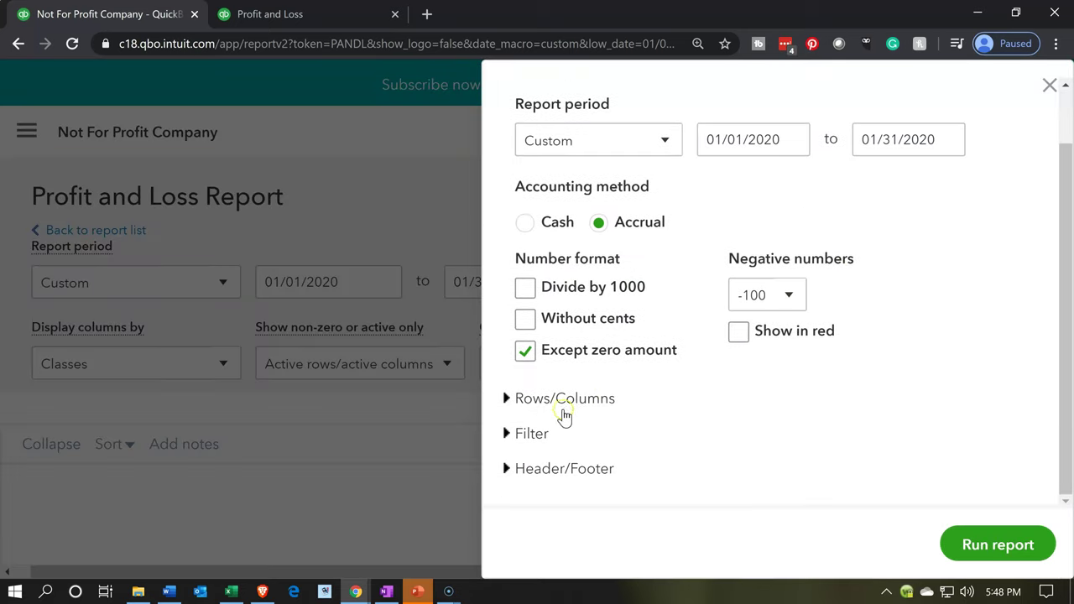
click(509, 438)
scroll(640, 365, down, 3)
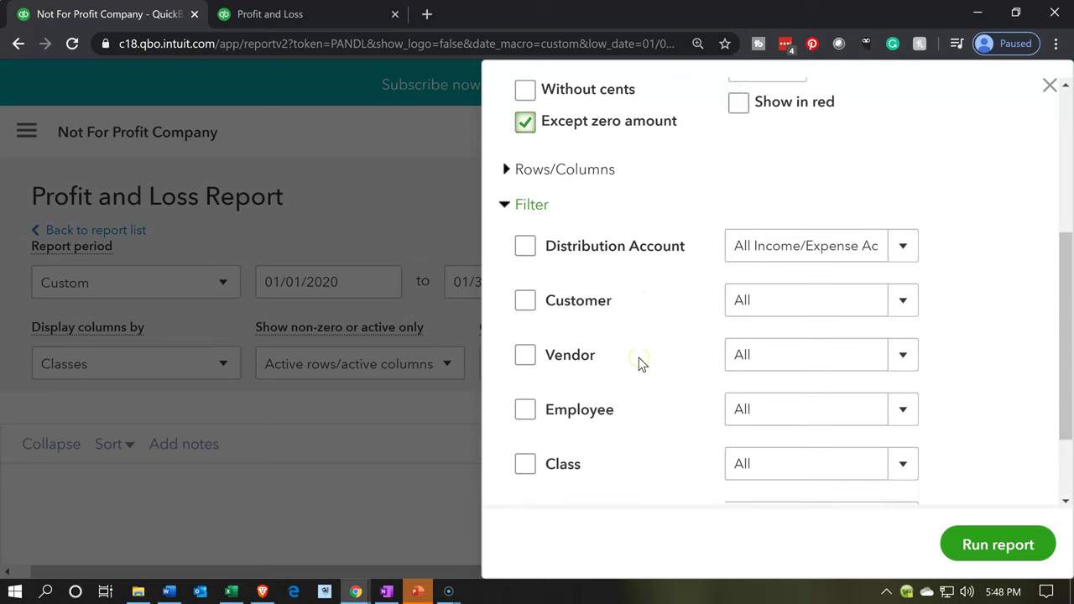
click(525, 441)
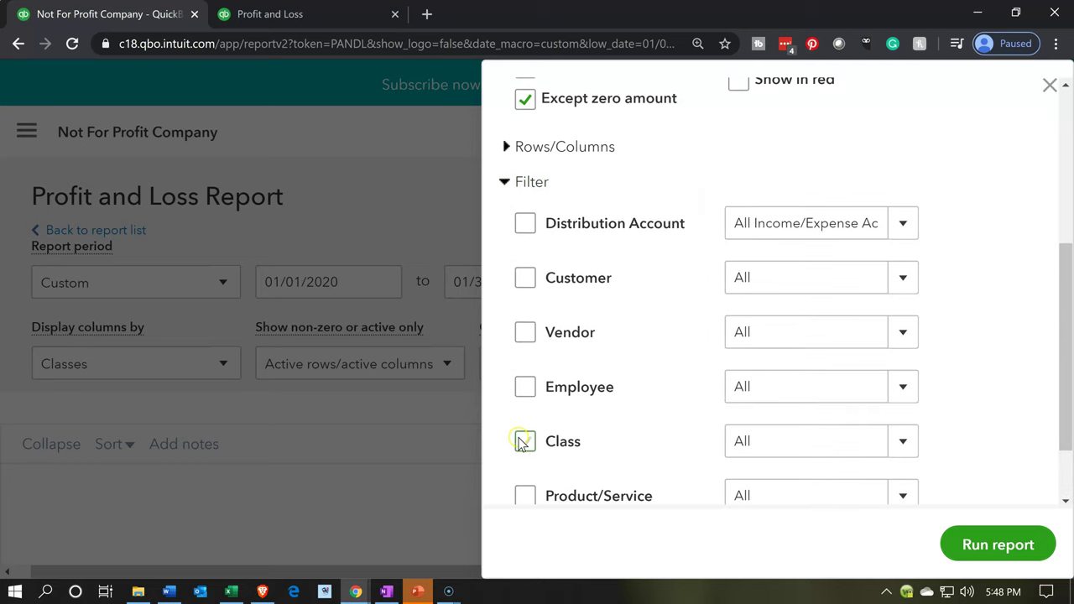
Set the Class filter to Unrestricted and its subclasses Admin 20%, Fundraising 20%, Programs, Community Service 20% and Education 40%.
click(898, 224)
scroll(778, 409, down, 1)
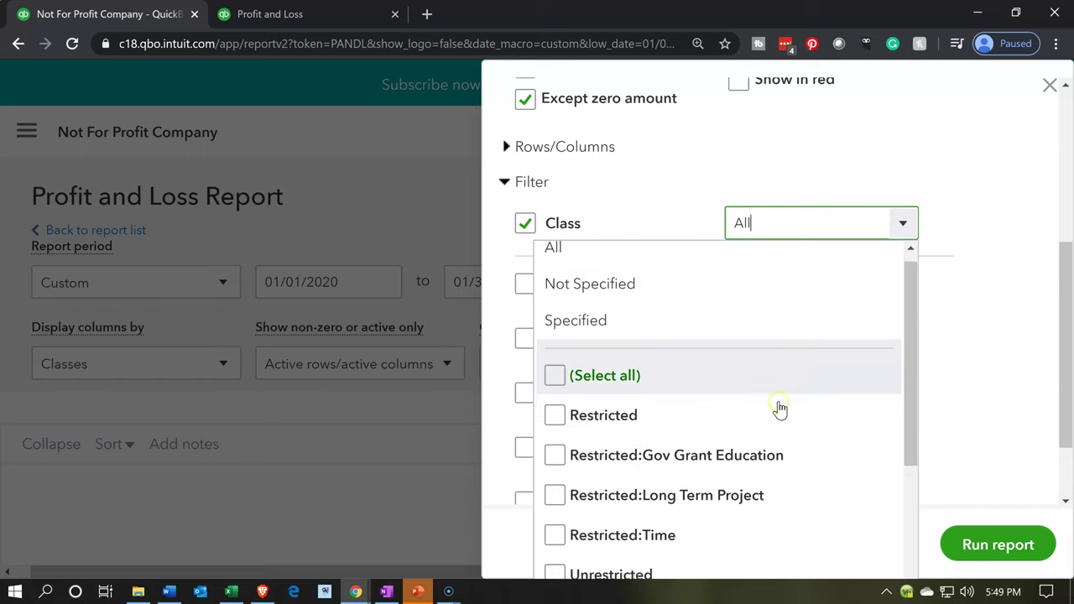
scroll(779, 410, down, 1)
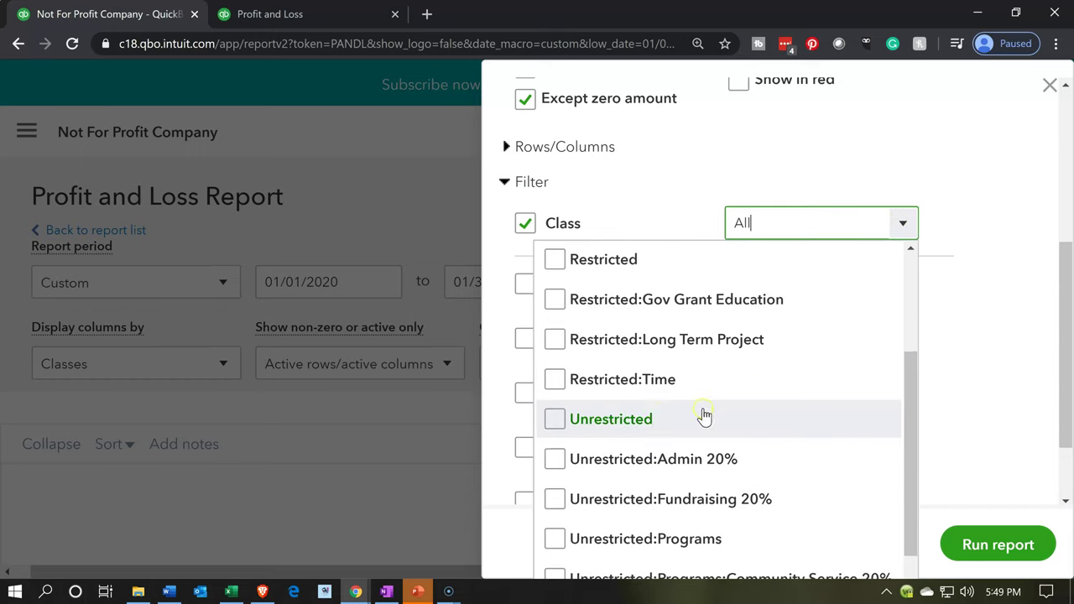
click(555, 420)
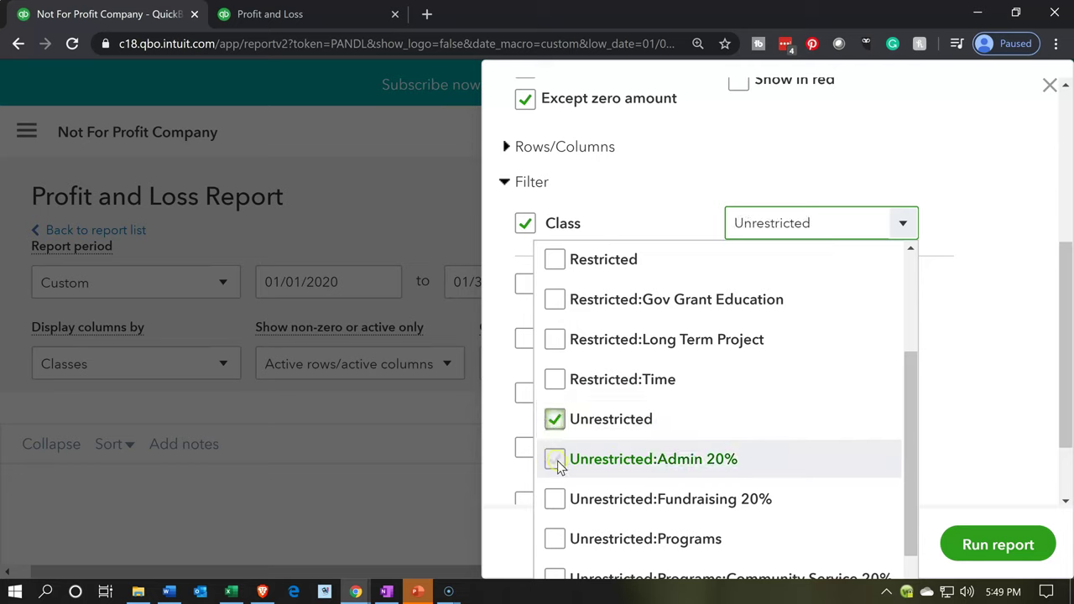
click(556, 461)
click(555, 500)
scroll(566, 475, down, 1)
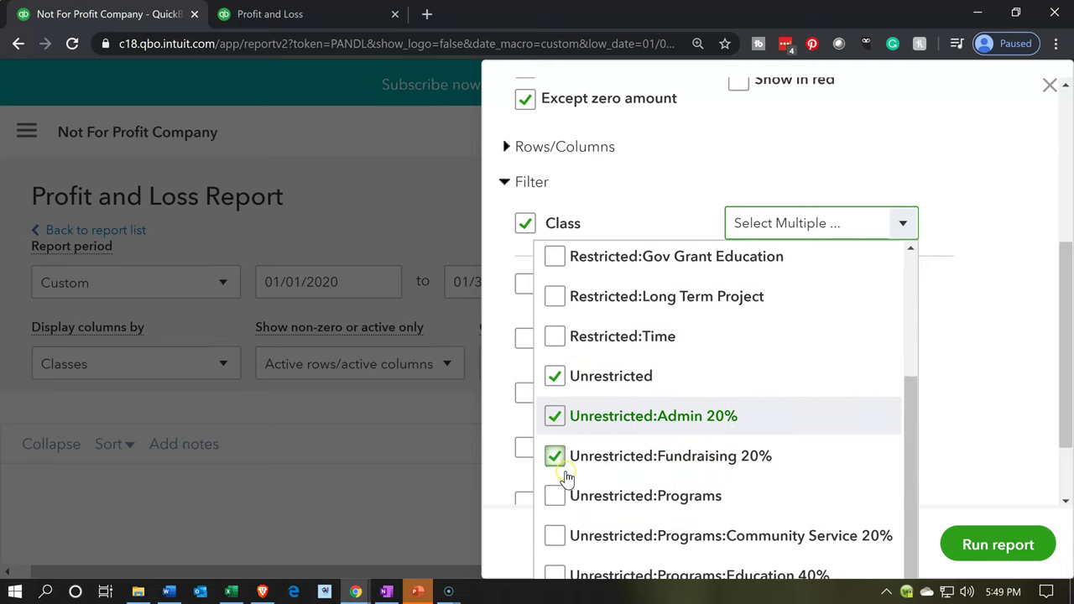
click(555, 496)
click(556, 537)
click(555, 539)
click(555, 576)
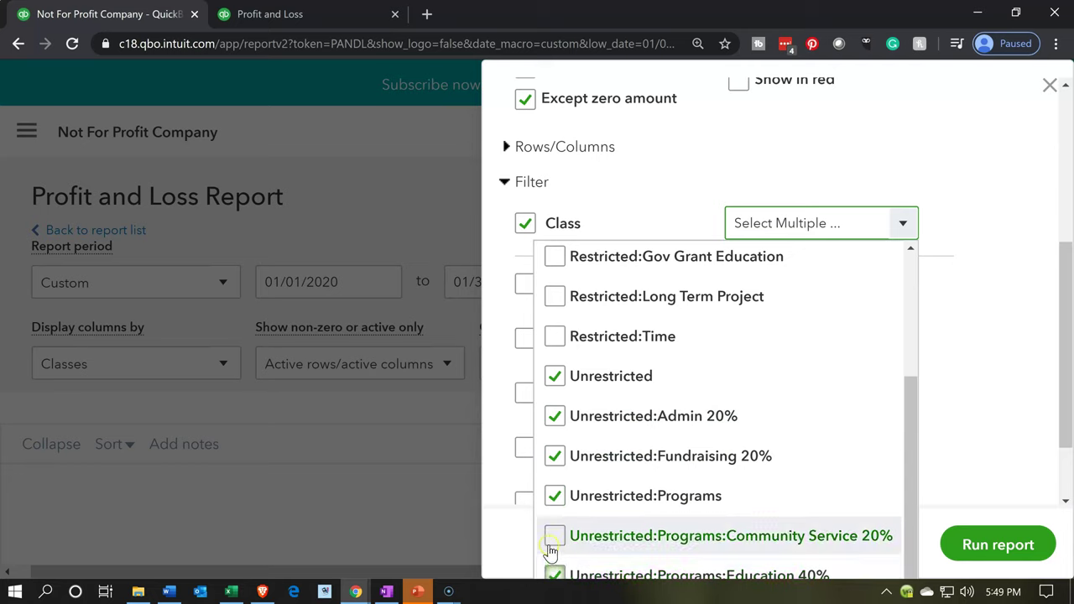
click(554, 537)
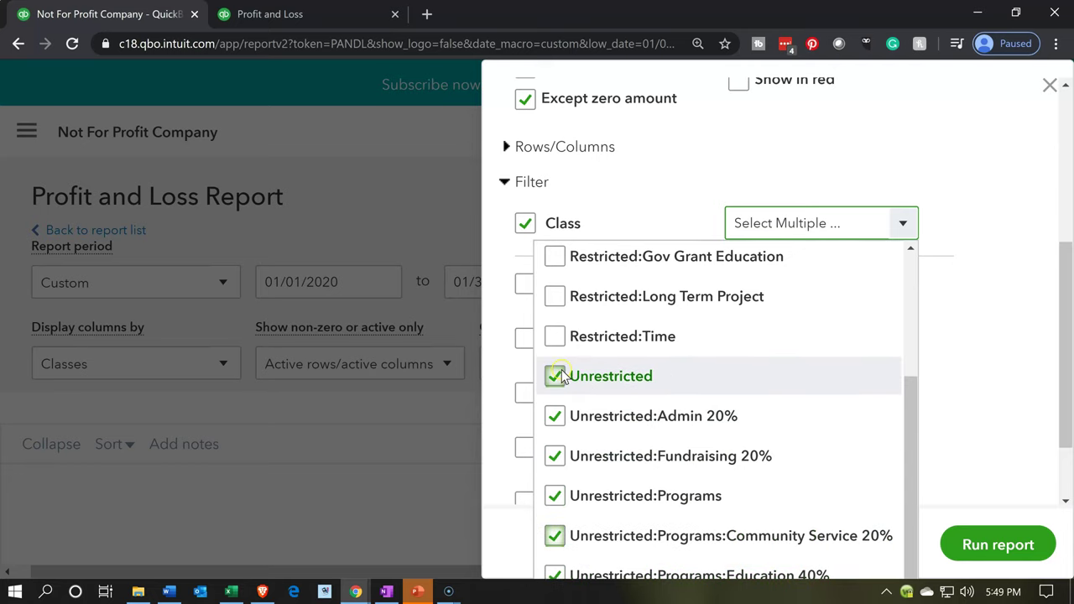
click(999, 424)
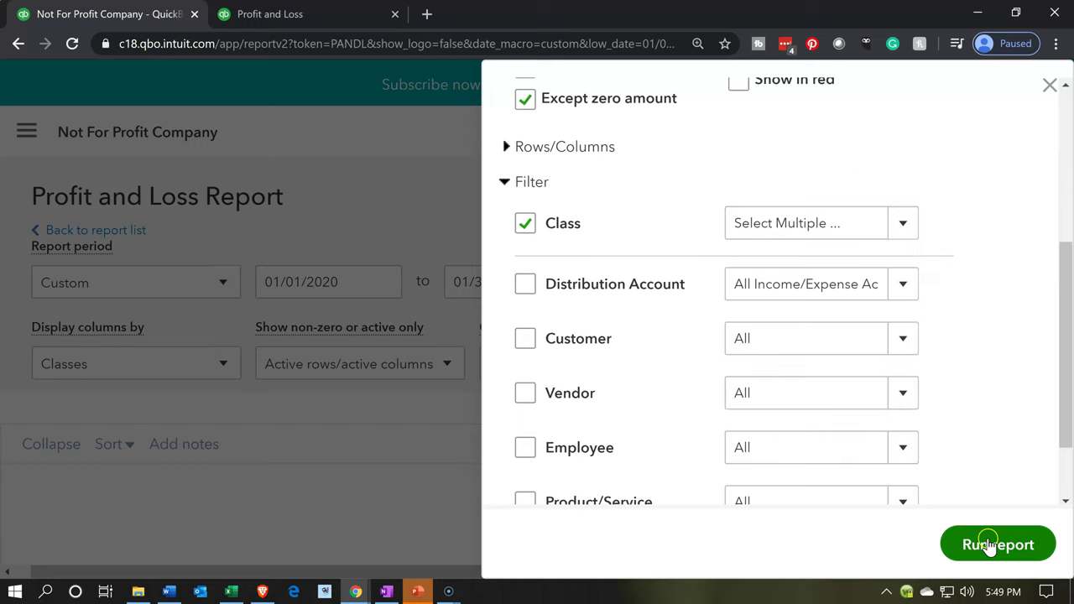
Run the report with the unrestricted class filter and review its income, expense and net income rows.
click(991, 543)
scroll(990, 545, down, 3)
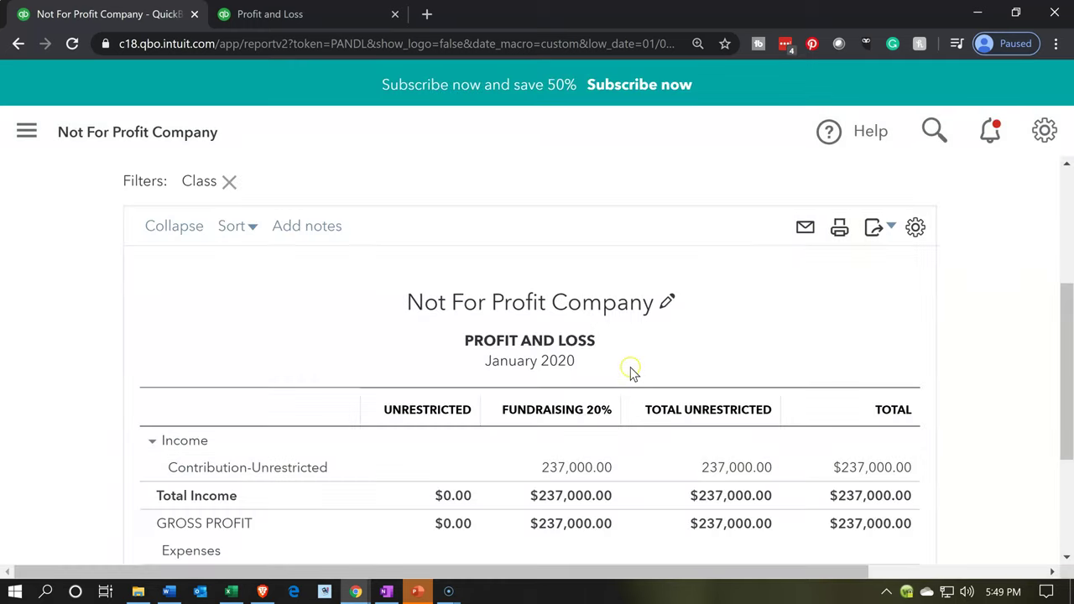
scroll(621, 386, down, 2)
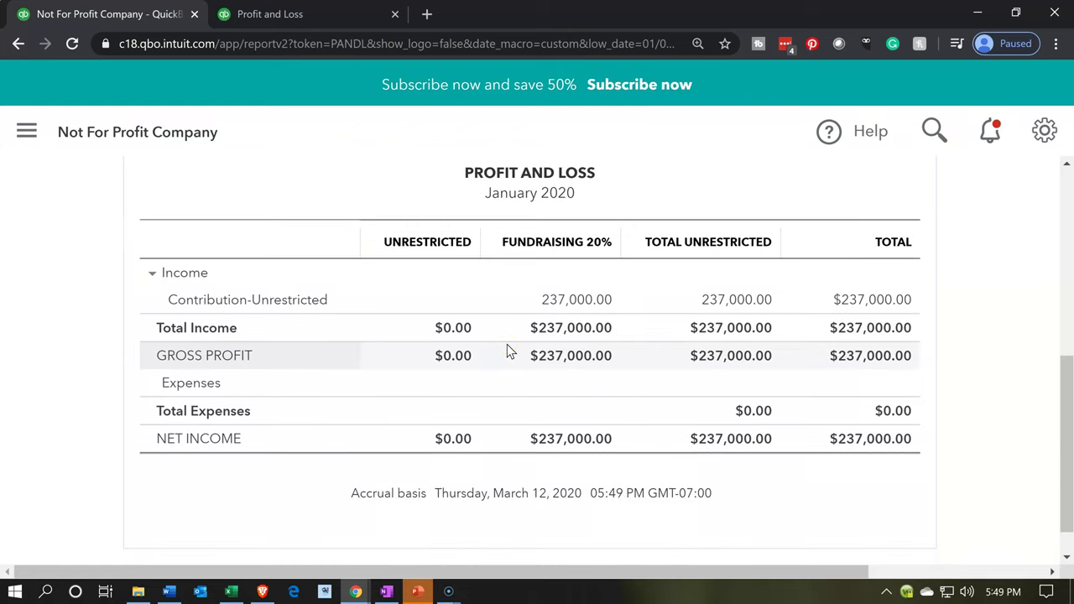
Duplicate the report filtered to unrestricted classes in another browser tab.
click(257, 52)
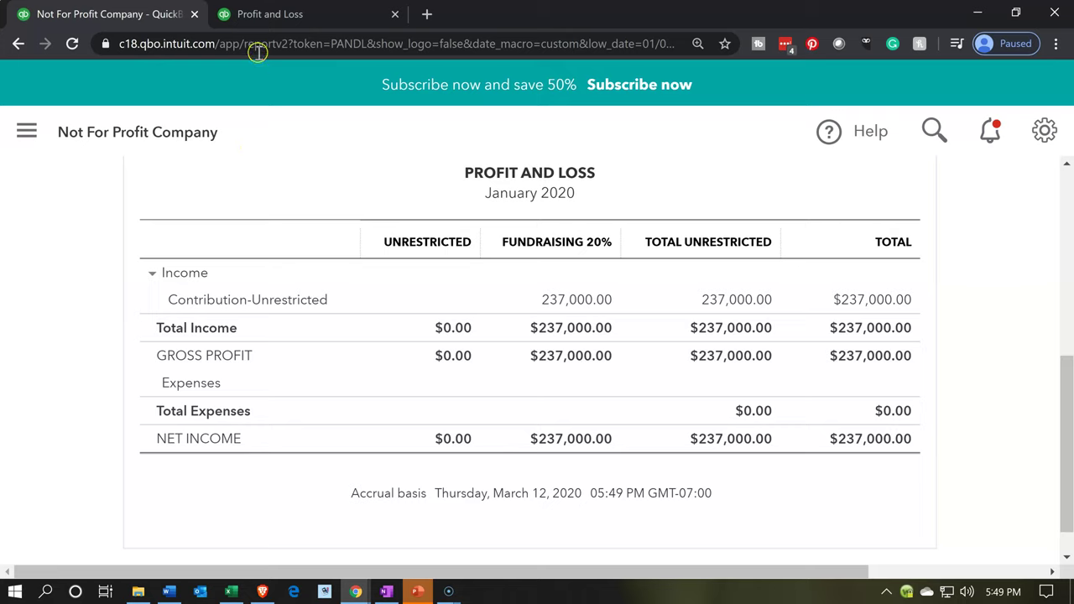
right_click(153, 18)
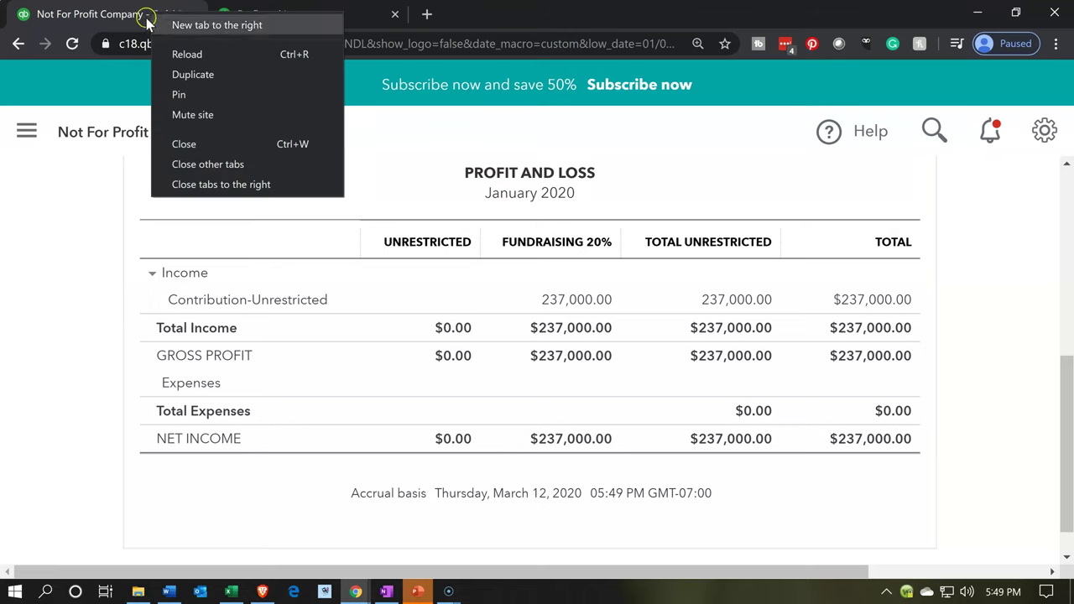
click(159, 74)
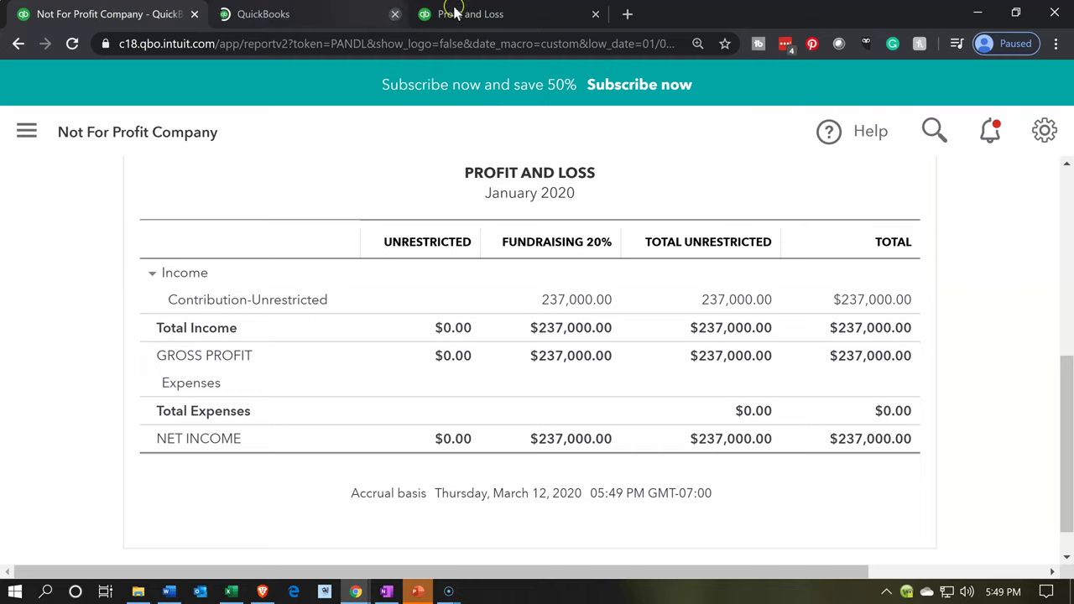
Switch to the Not Specified report, hide its navigation menu and duplicate it in another browser tab.
click(458, 13)
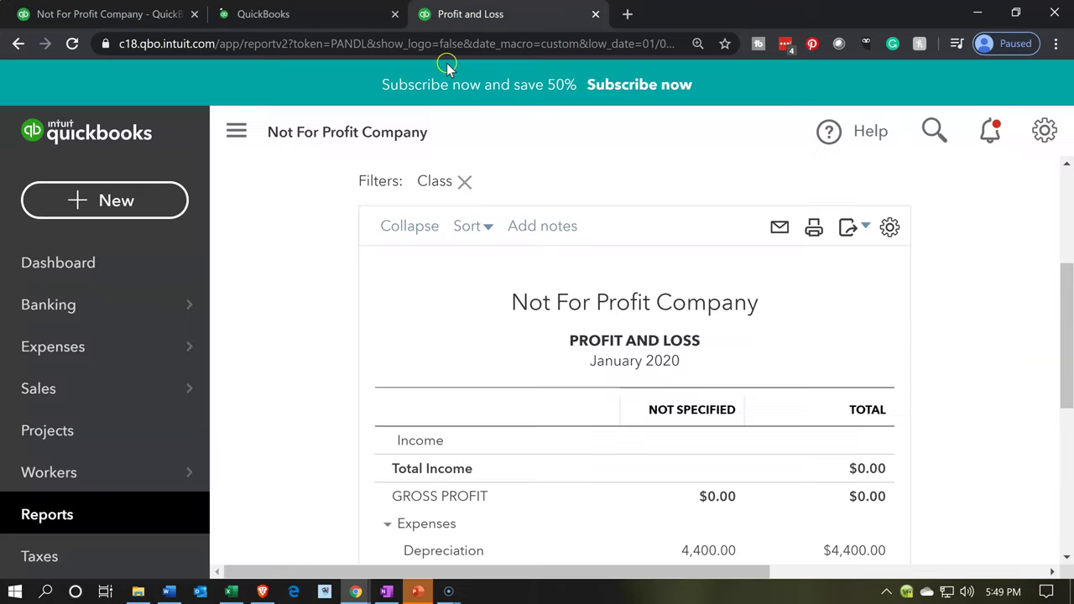
scroll(399, 296, down, 2)
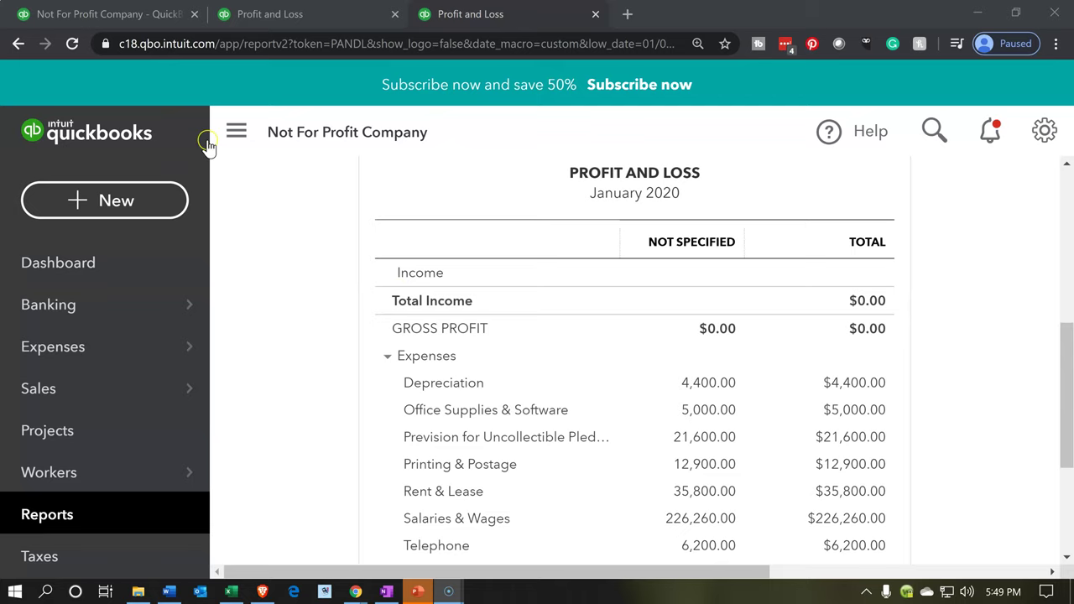
click(451, 308)
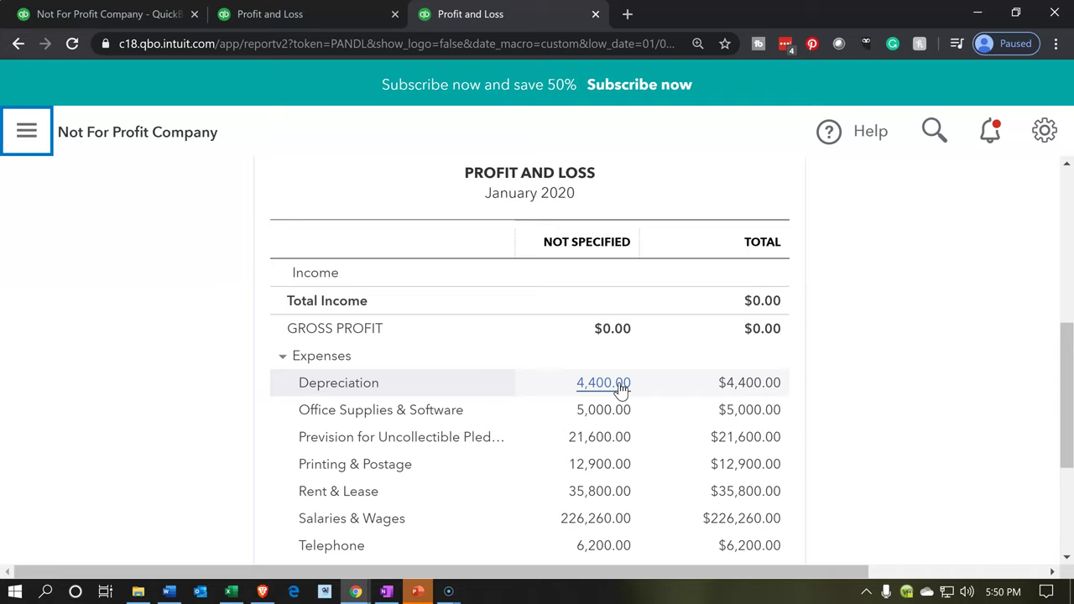
right_click(534, 9)
click(569, 65)
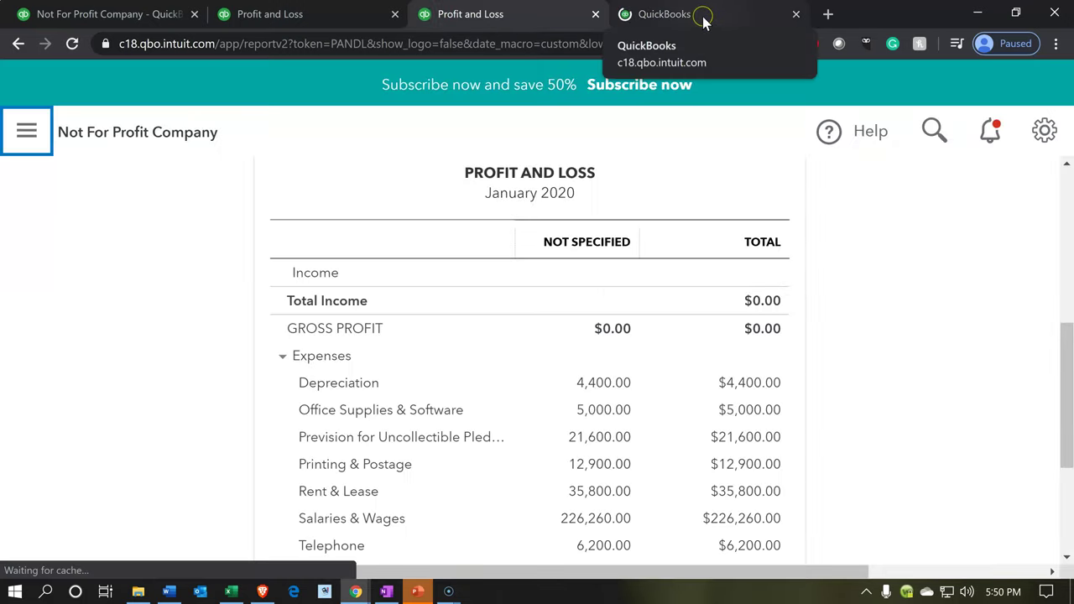
In the new copy of the Not Specified report, open the transaction detail behind the Depreciation amount.
click(703, 15)
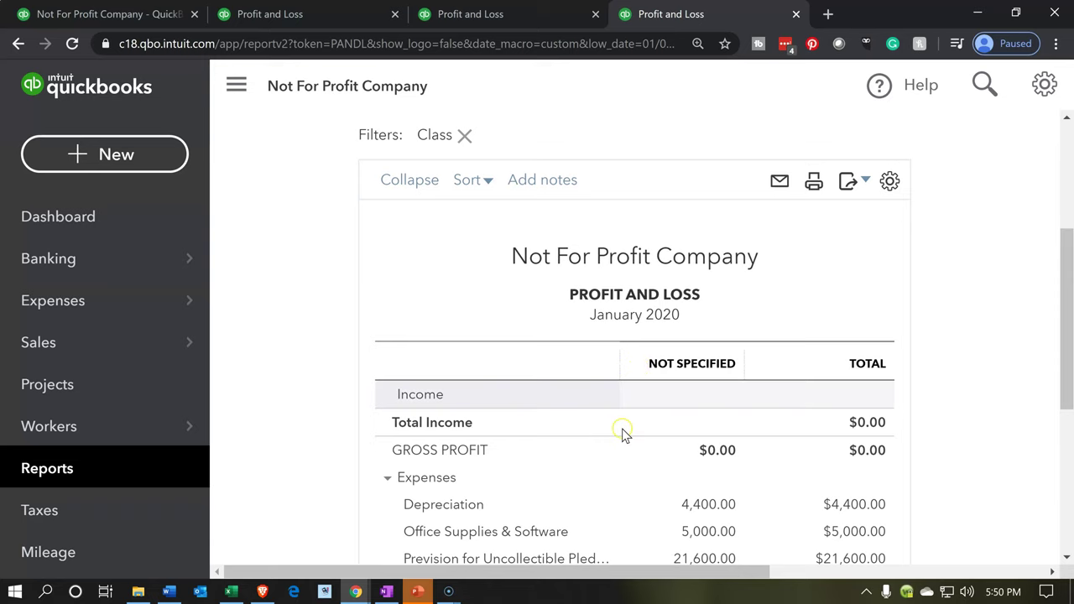
scroll(623, 437, down, 1)
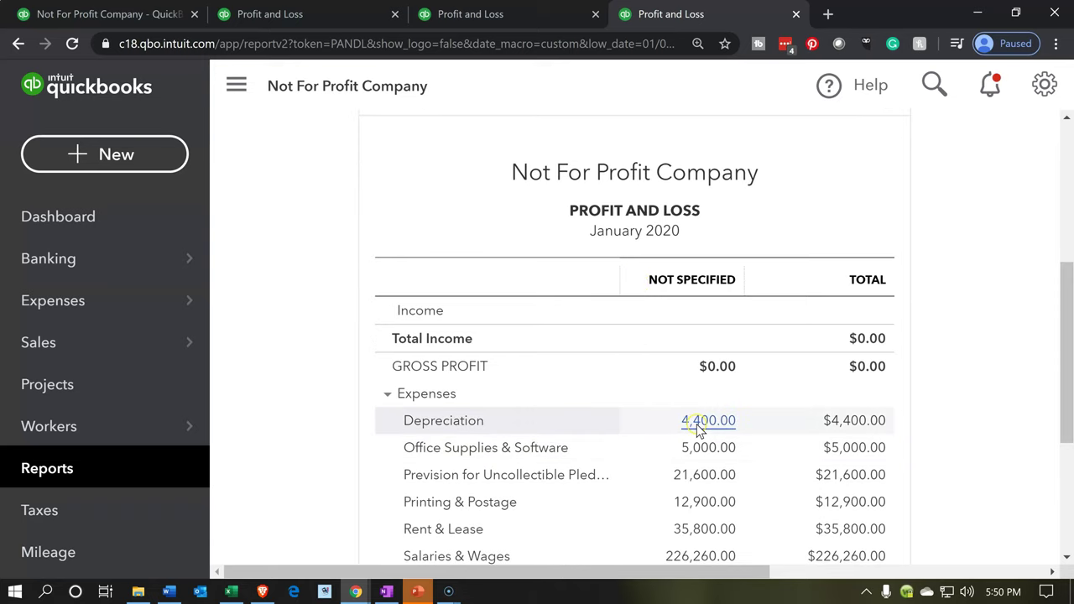
click(705, 385)
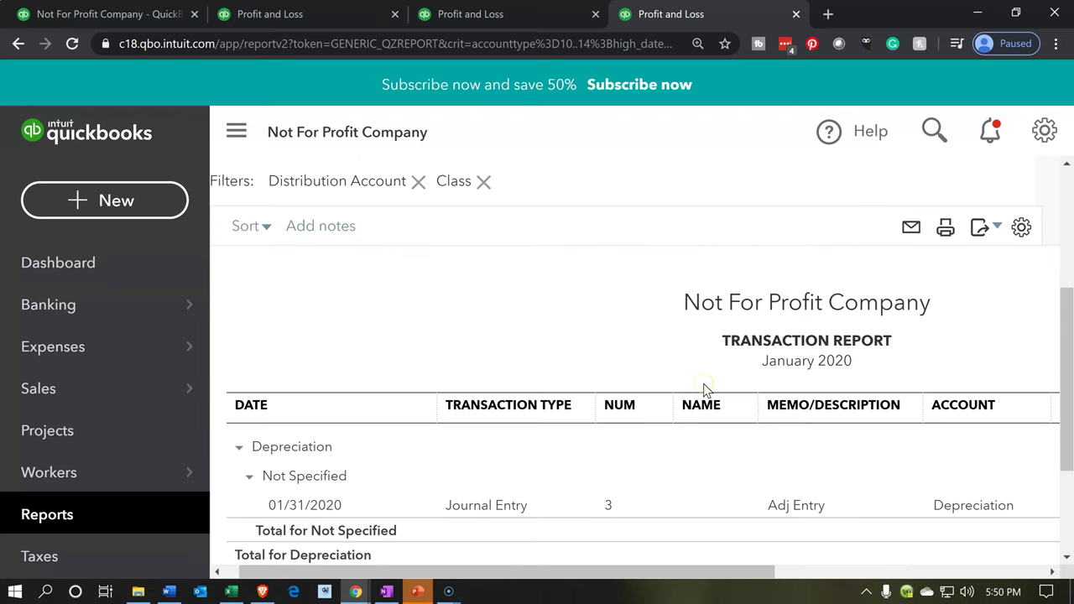
Hide the navigation menu, open the 01/31/2020 journal entry behind the Depreciation amount and reduce the browser zoom to 100%.
click(242, 136)
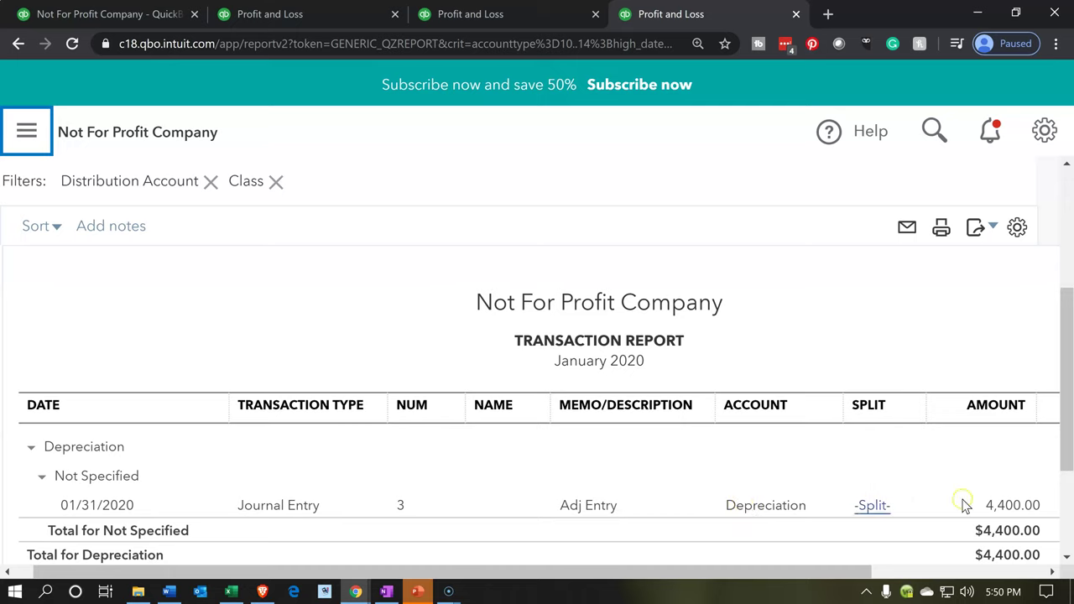
click(993, 506)
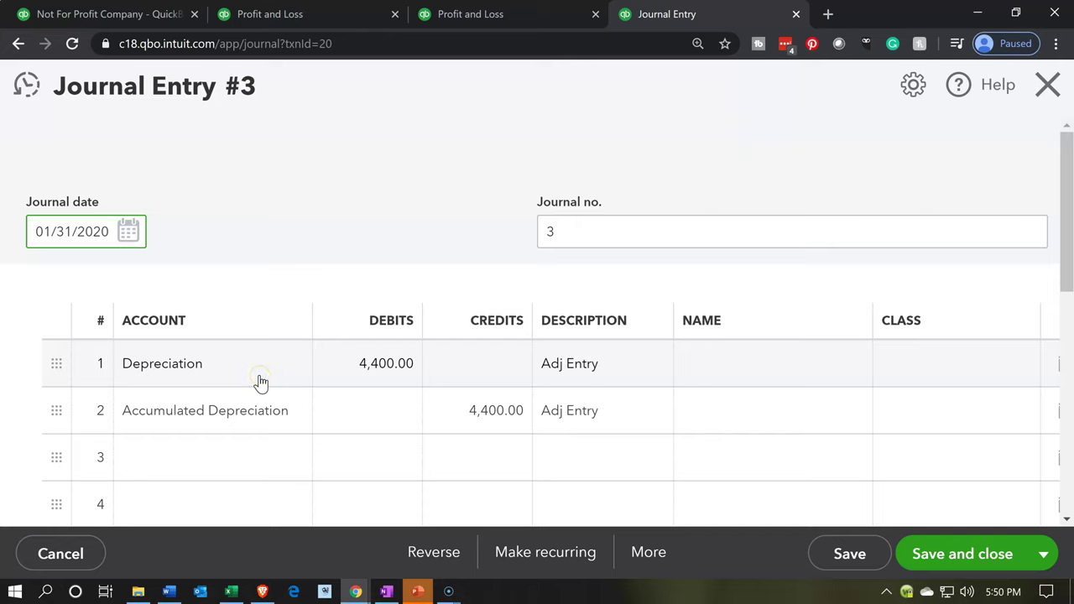
click(244, 466)
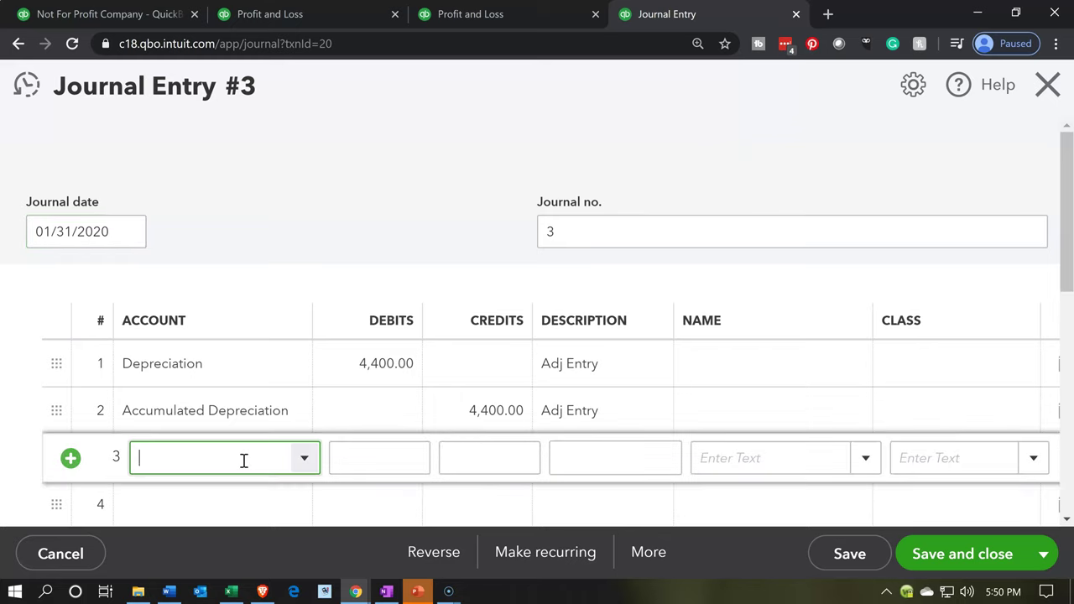
key(ctrl+minus)
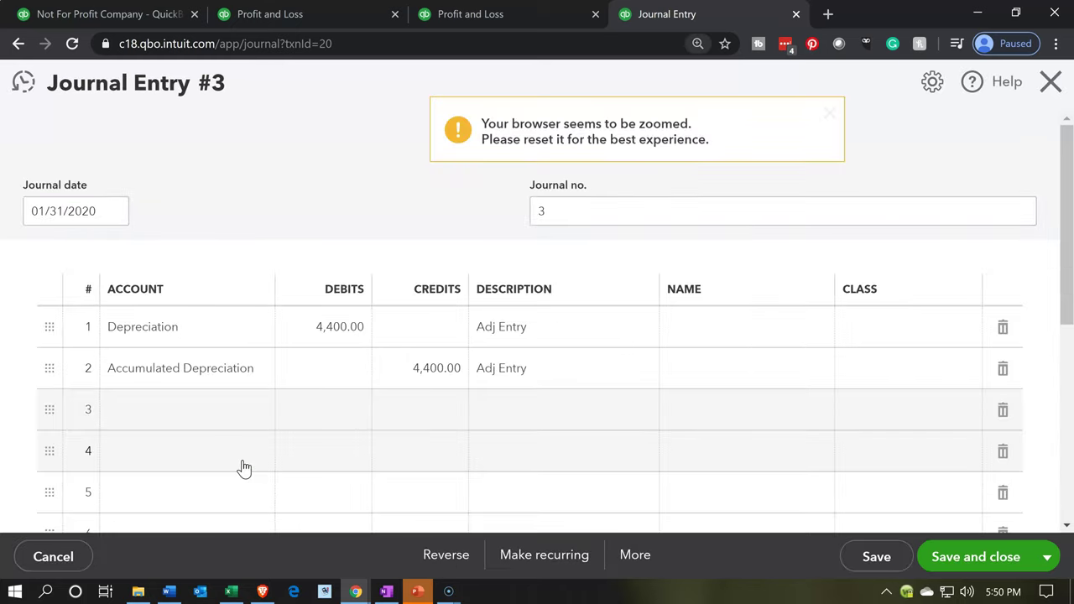
key(ctrl+minus)
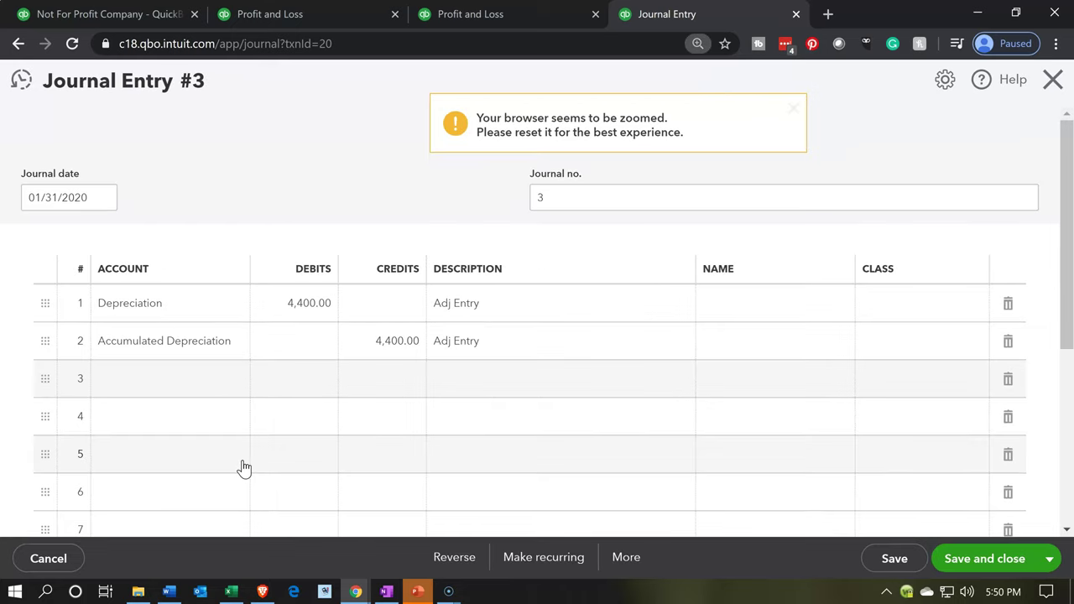
click(230, 423)
key(ctrl+plus)
key(ctrl+minus)
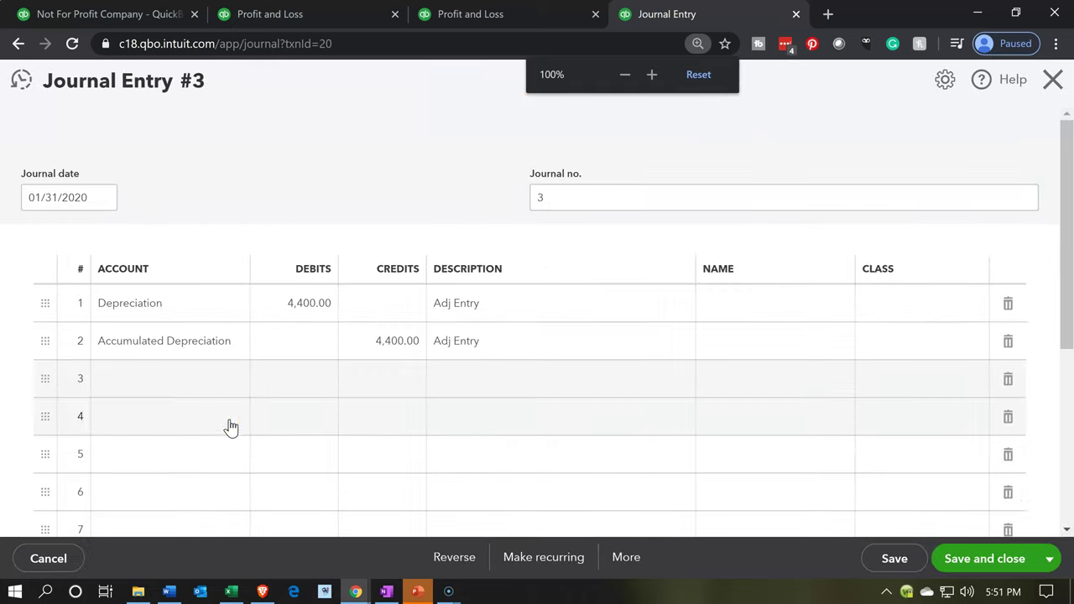
Fill line 3 of the journal entry with the Depreciation account and the class Unrestricted:Admin 20%, leaving its amounts blank.
click(152, 386)
click(287, 319)
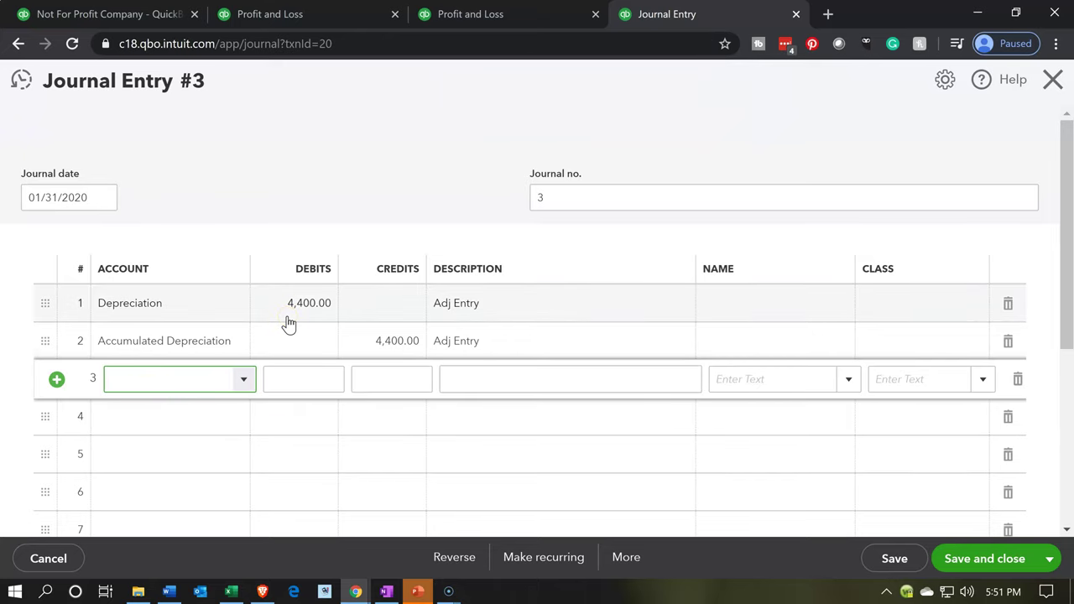
click(198, 483)
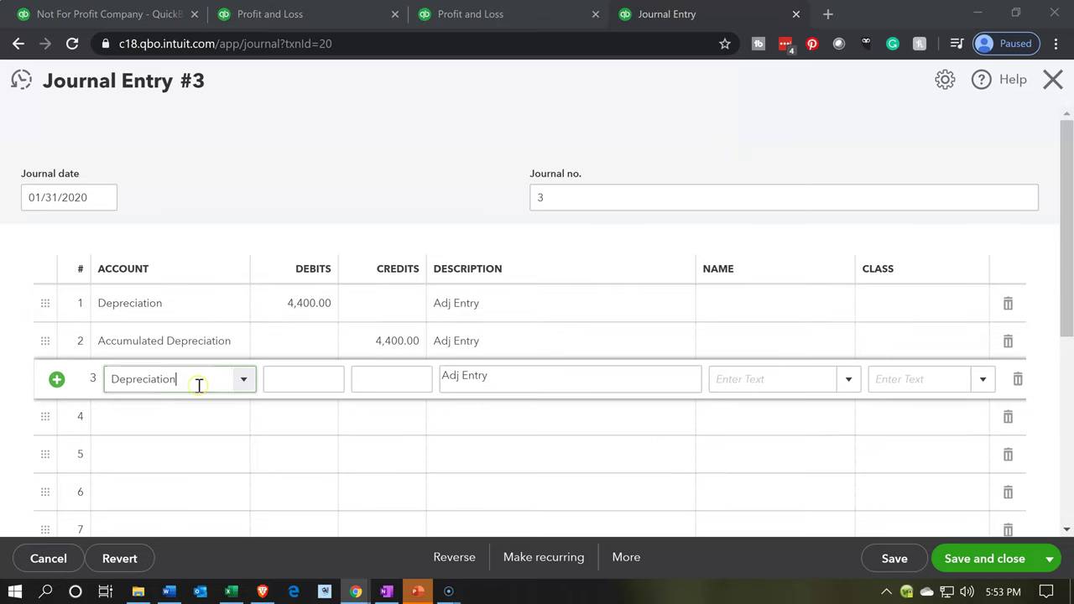
key(Tab)
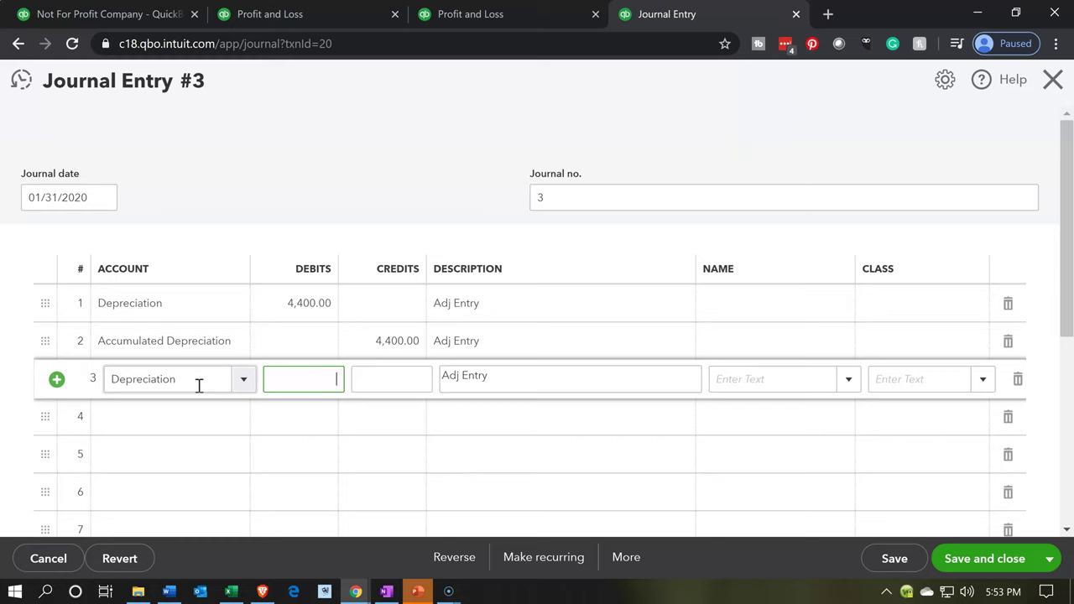
key(Tab)
key(Tab)
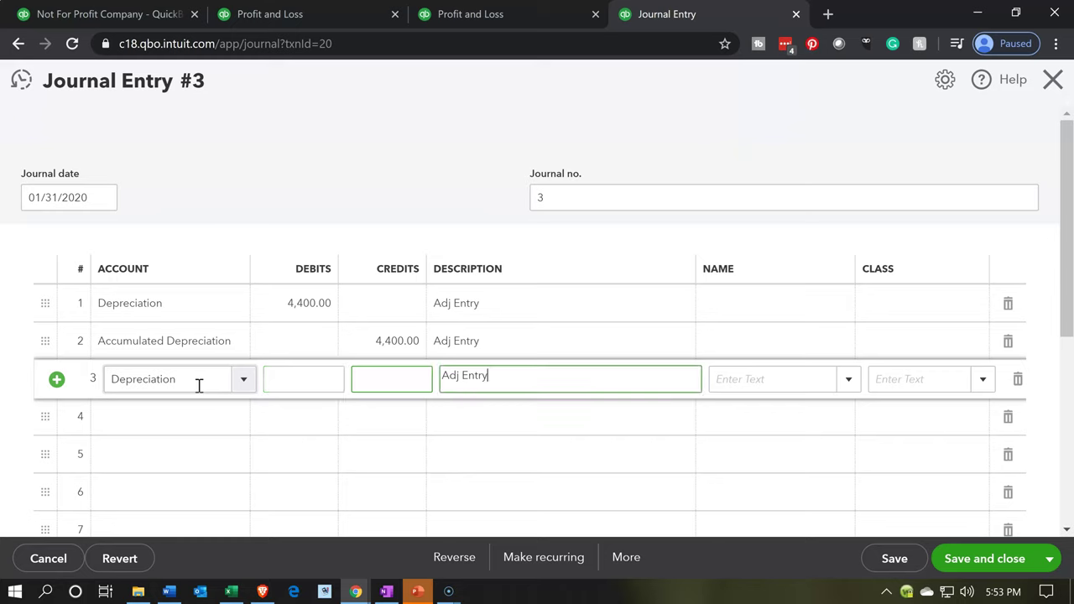
key(Tab)
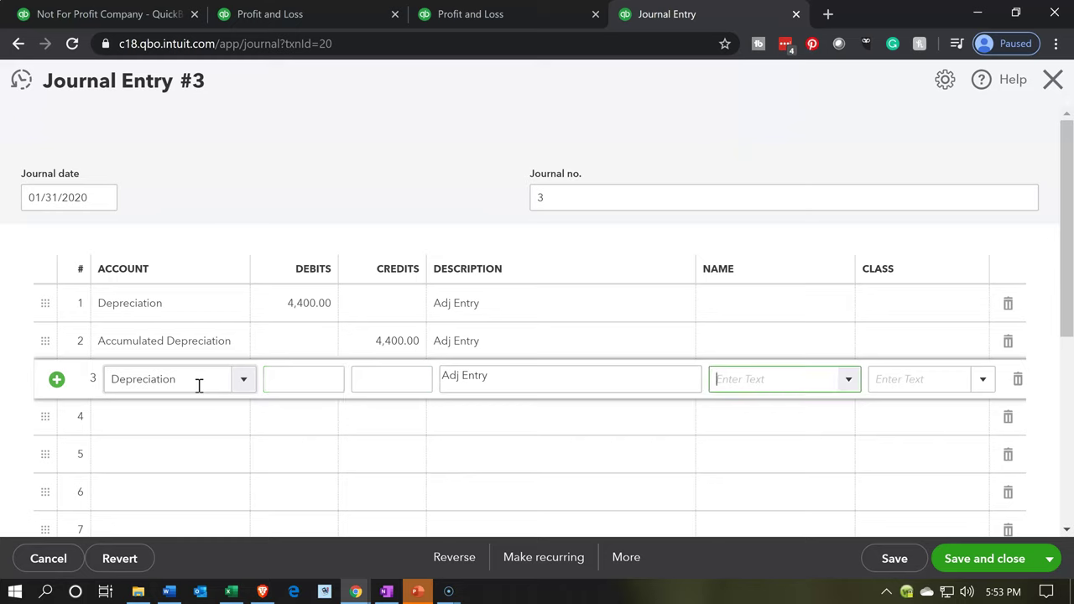
click(993, 383)
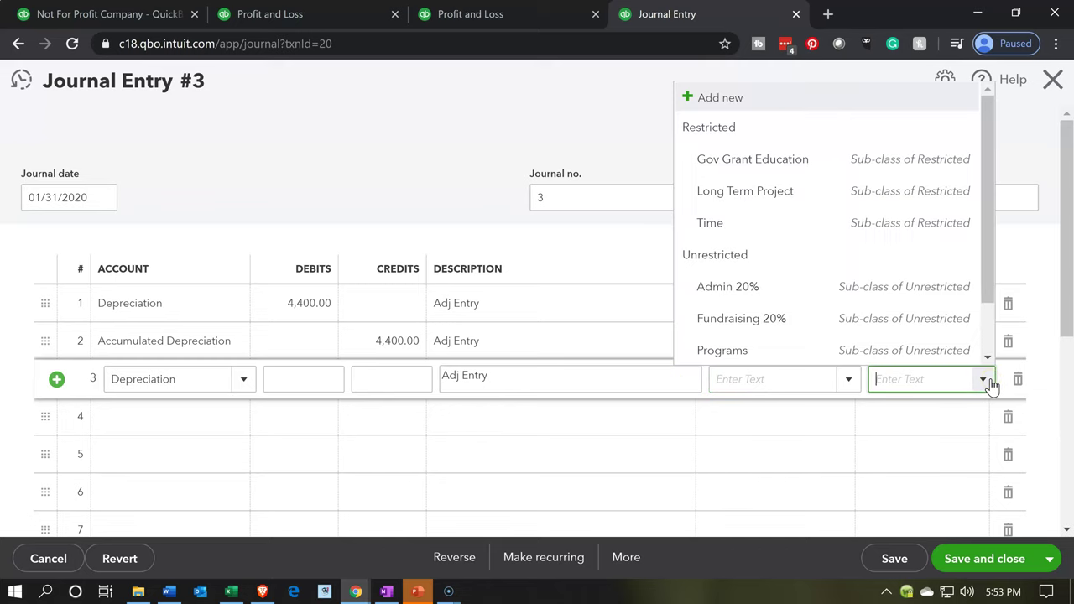
click(812, 292)
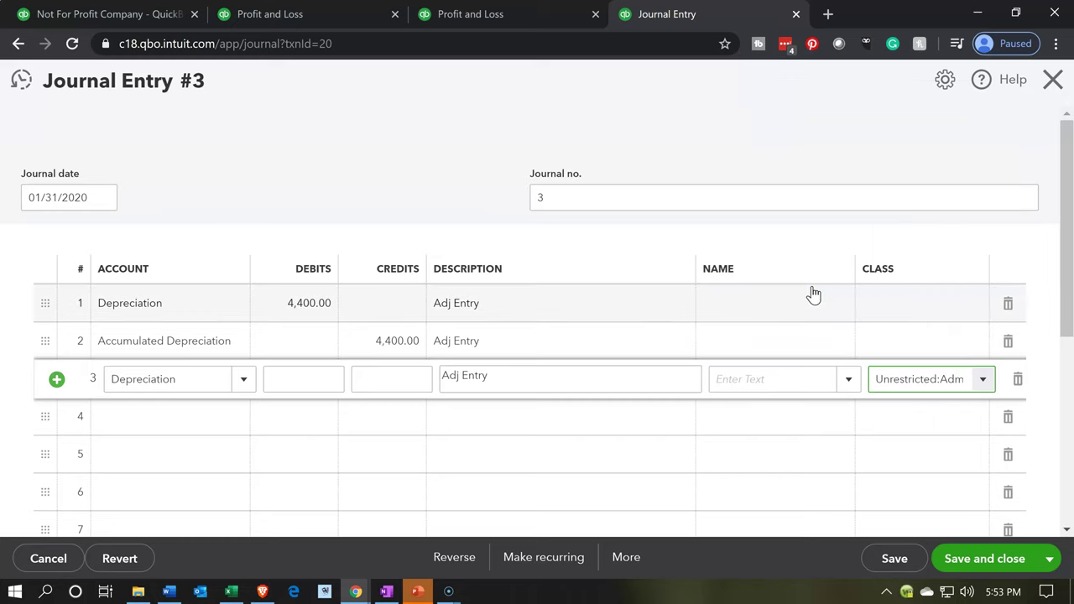
Fill line 4 with the Depreciation account and the class Unrestricted:Fundraising 20%, leaving its amounts blank.
click(176, 428)
text(Depreciation)
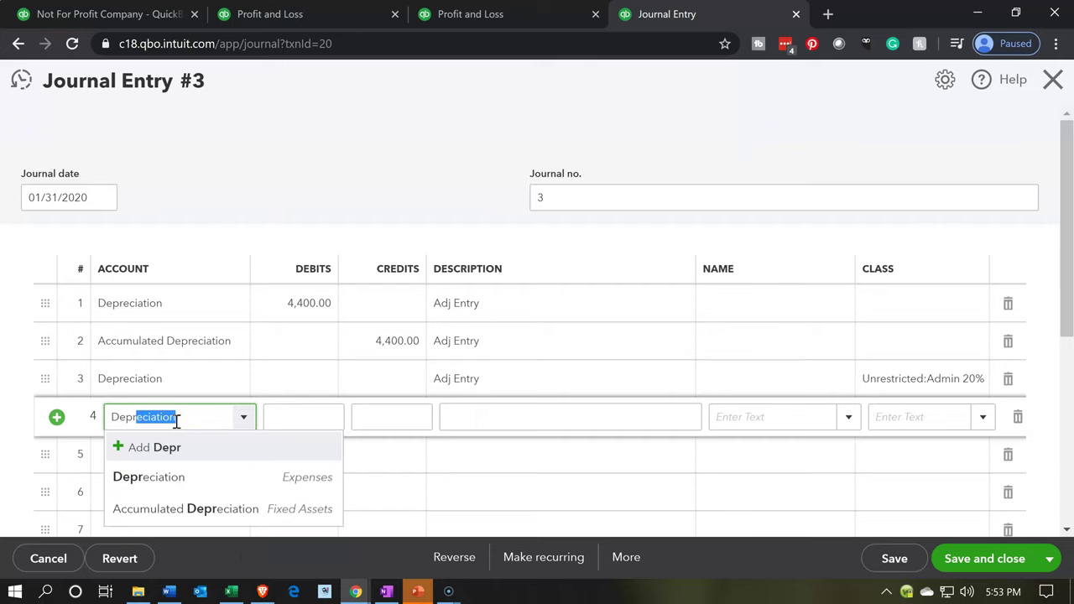
key(Tab)
key(Tab)
key(Tab)
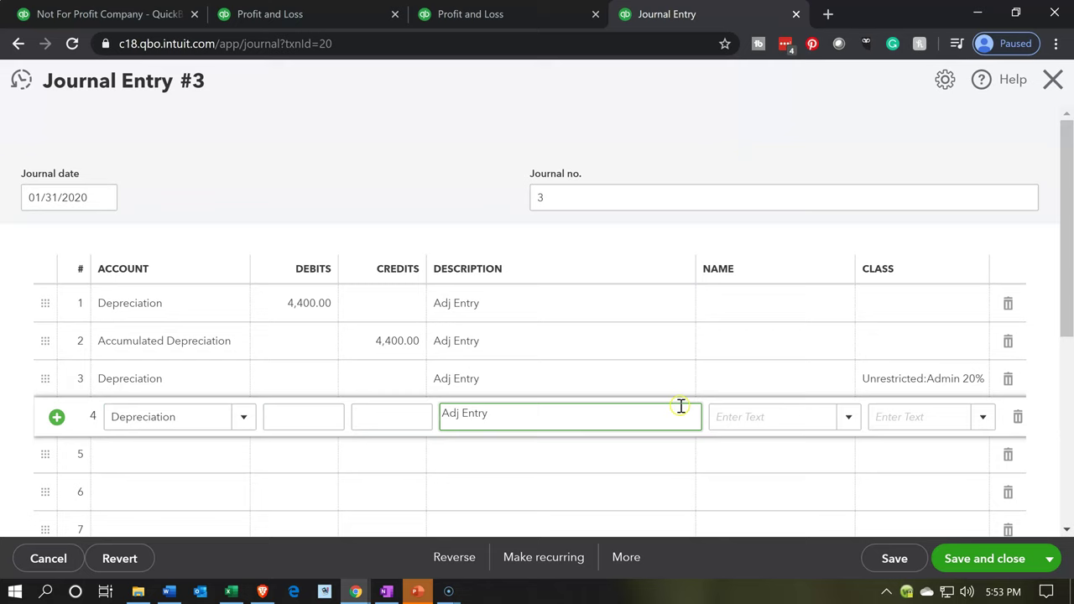
click(985, 421)
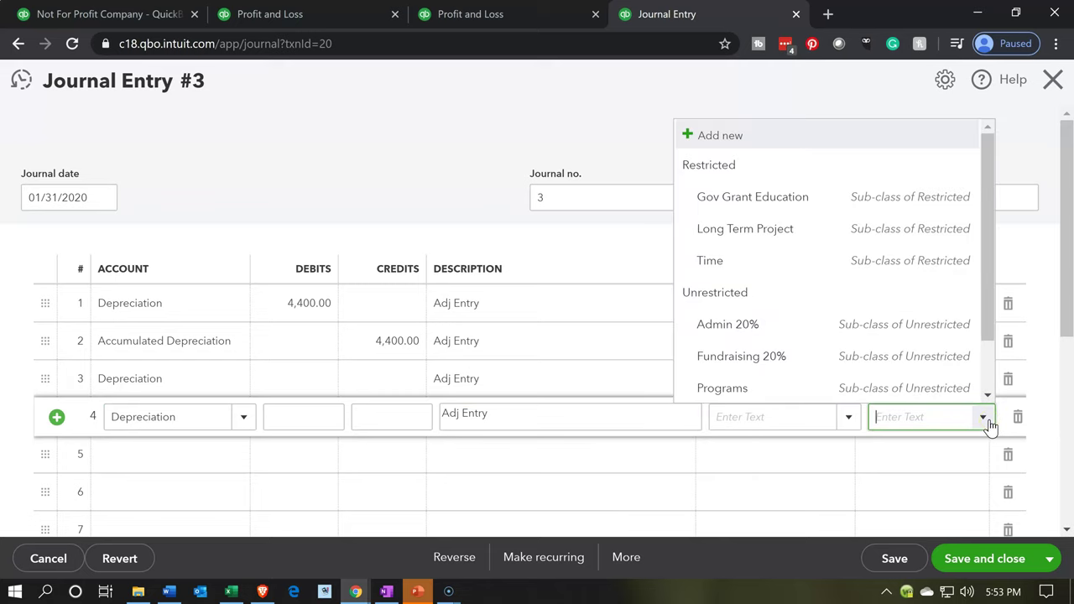
click(823, 363)
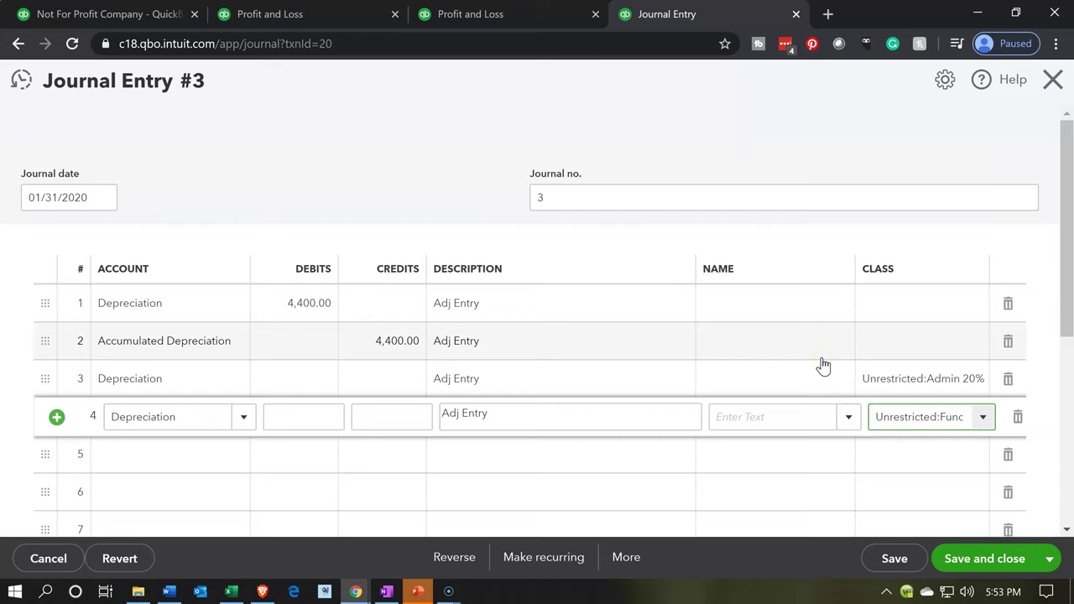
Fill line 5 with the Depreciation account and the Programs sub-class Community Service 20%, leaving its amounts blank.
key(Tab)
key(Tab)
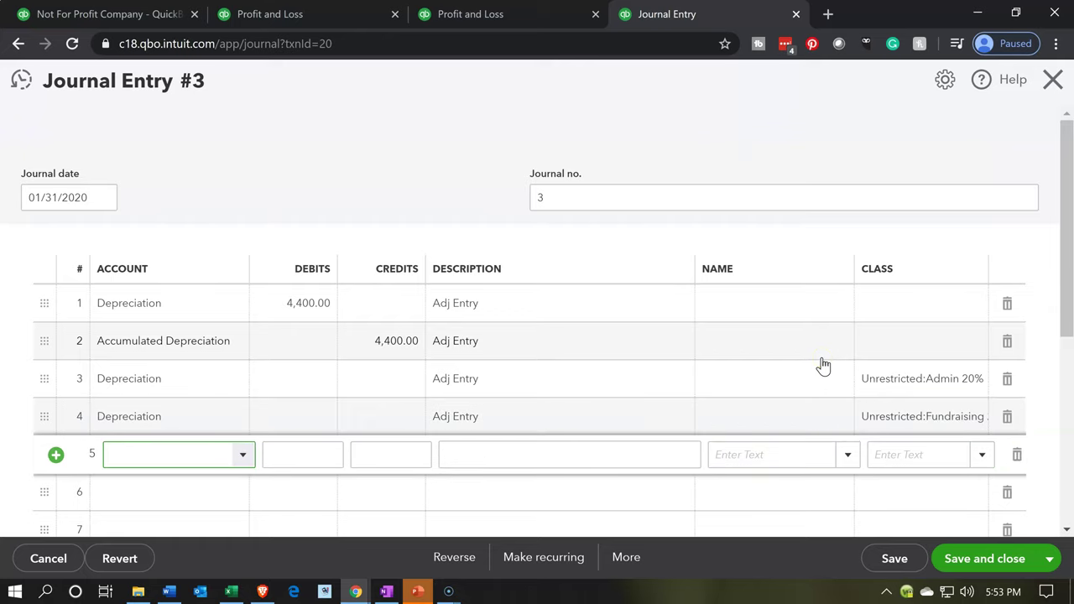
text(Depreca)
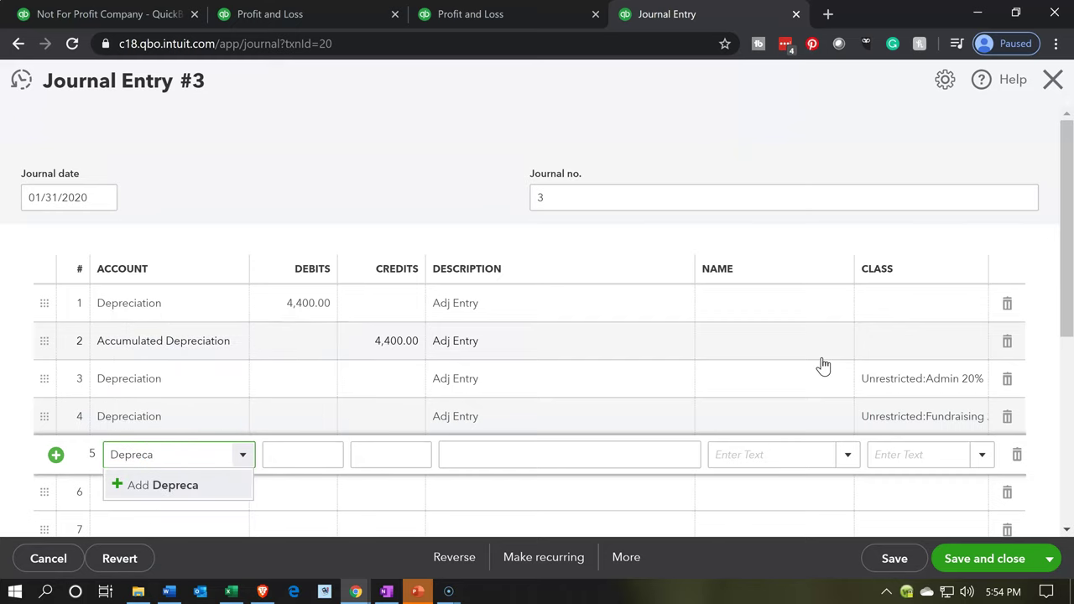
key(BackSpace)
key(Down)
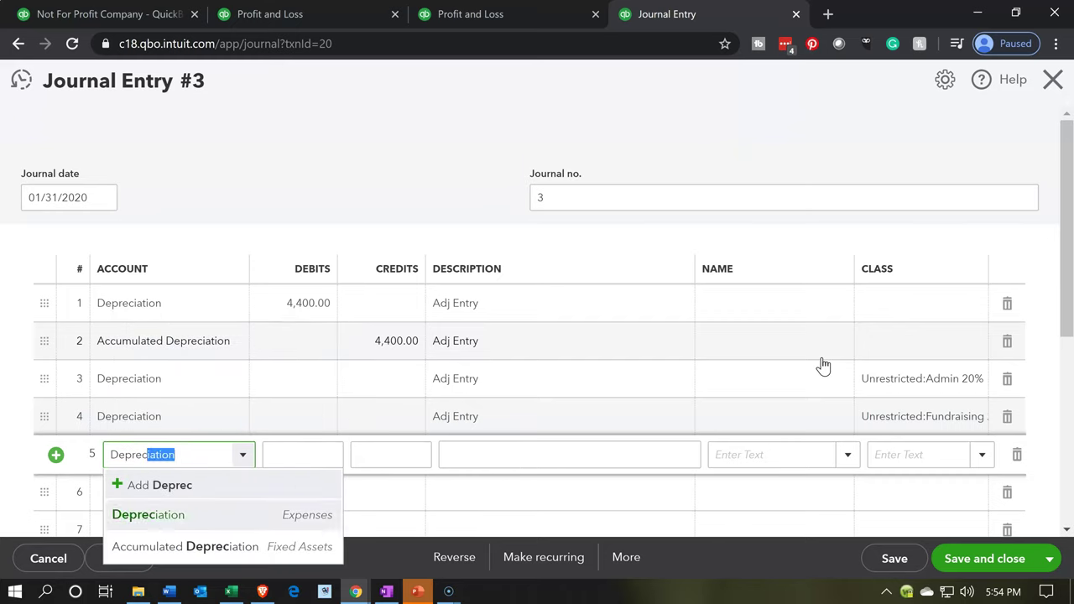
key(Tab)
key(Tab)
key(Tab)
key(Tab)
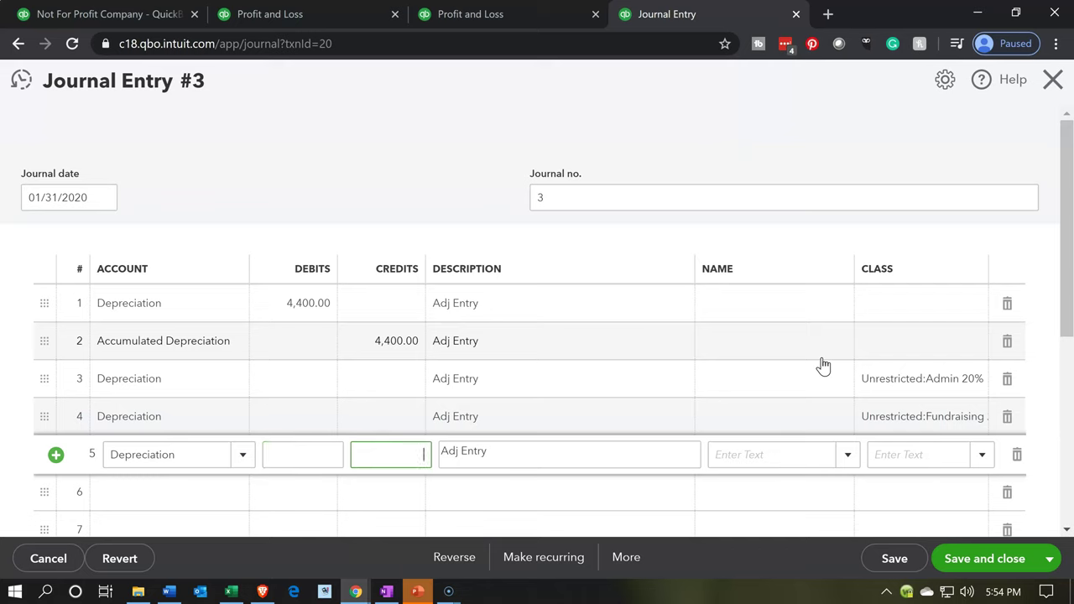
click(983, 455)
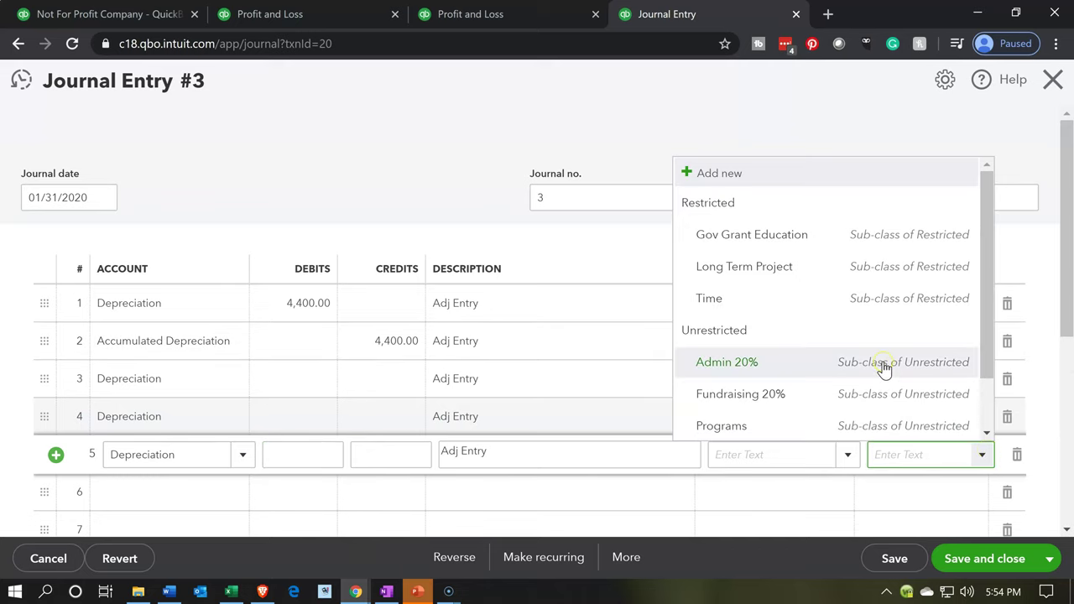
scroll(885, 367, down, 1)
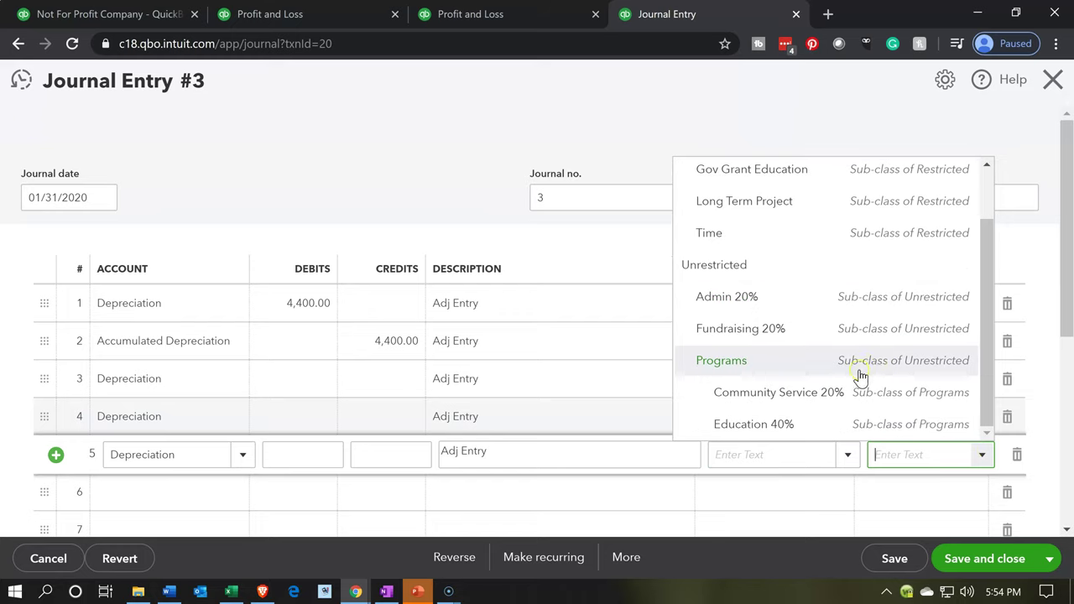
click(813, 397)
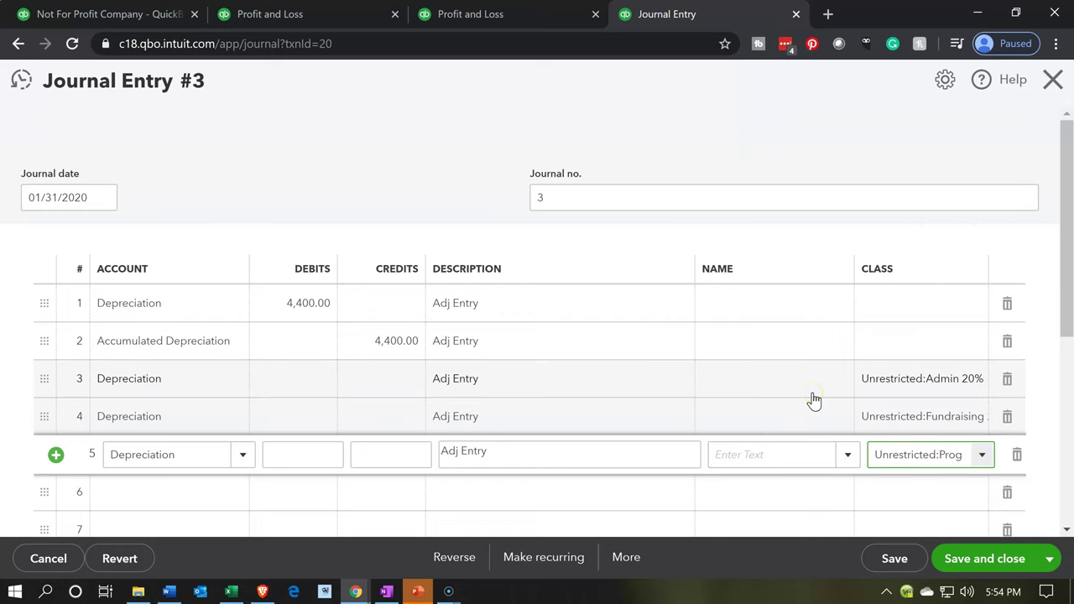
Fill line 6 with the Depreciation account and the Programs sub-class Education 40%, leaving its amounts blank.
key(Tab)
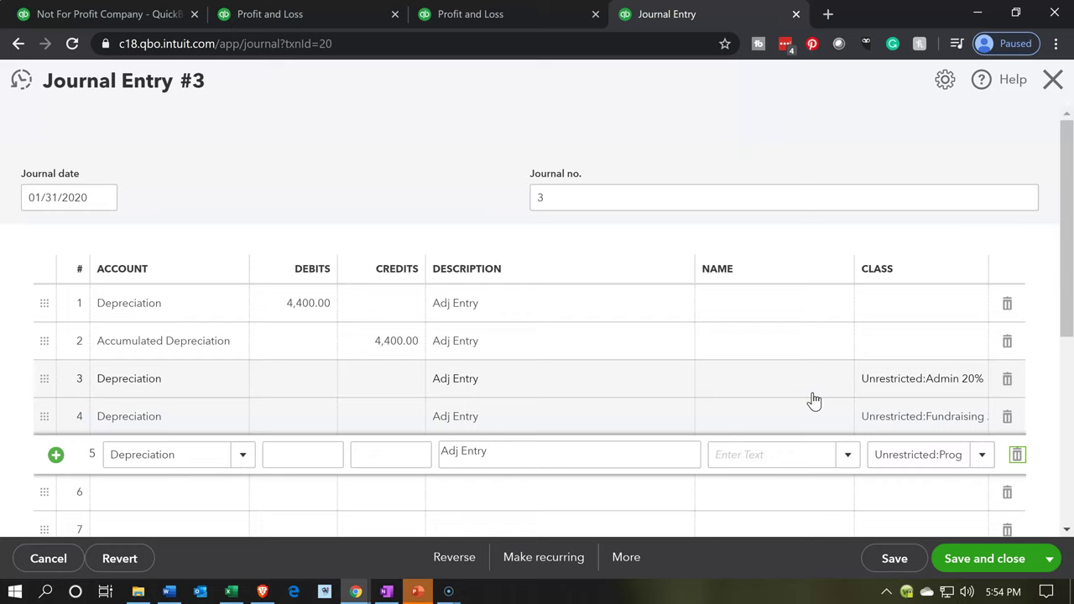
key(Tab)
text(D)
key(BackSpace)
key(BackSpace)
click(188, 494)
text(Depre)
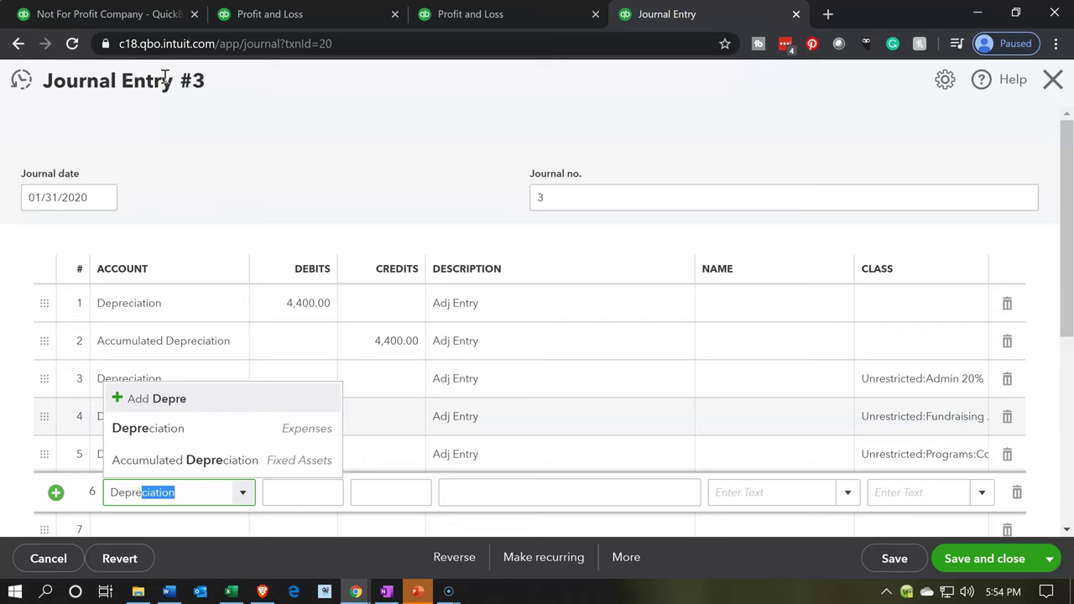
key(BackSpace)
key(Down)
key(Tab)
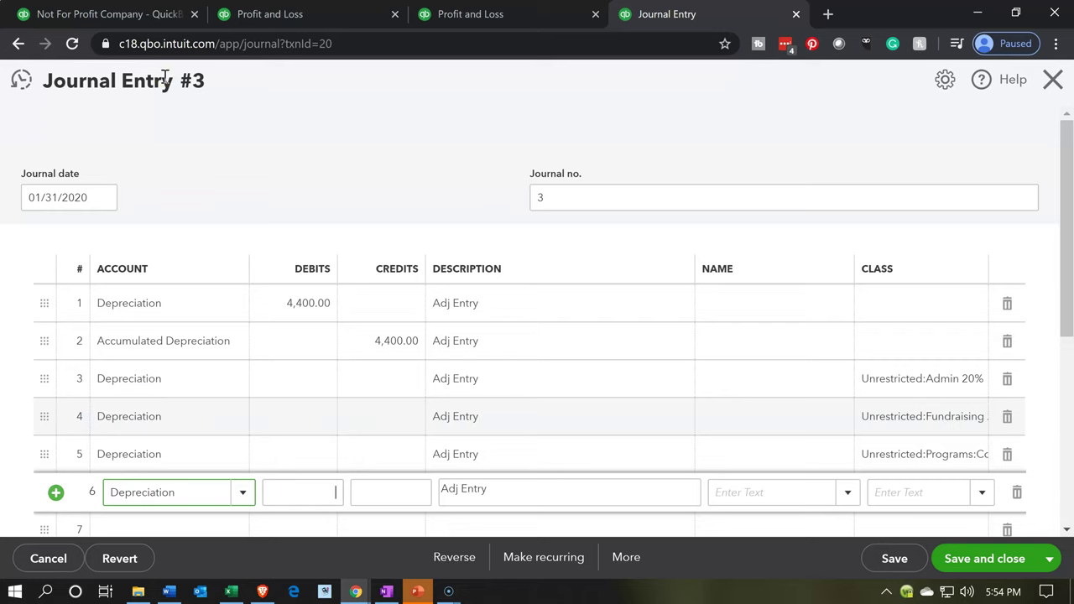
key(Tab)
key(Tab)
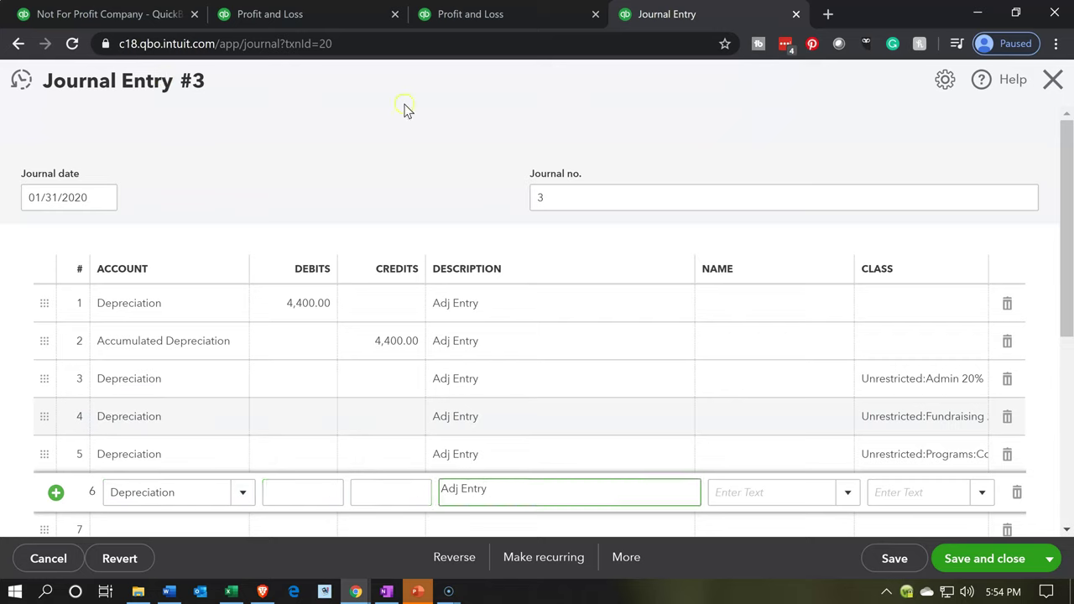
click(983, 495)
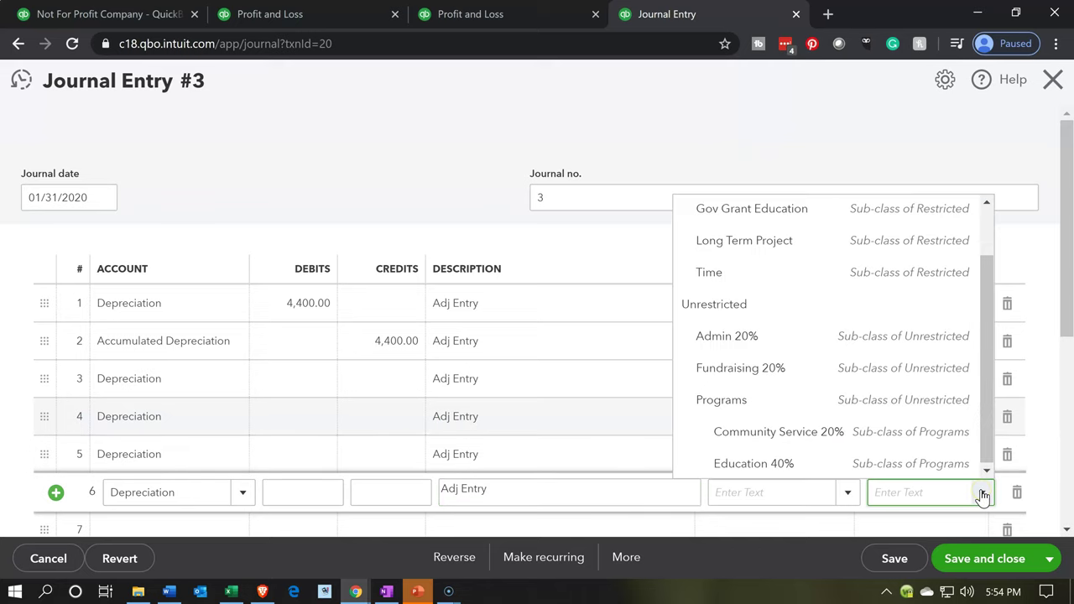
click(803, 466)
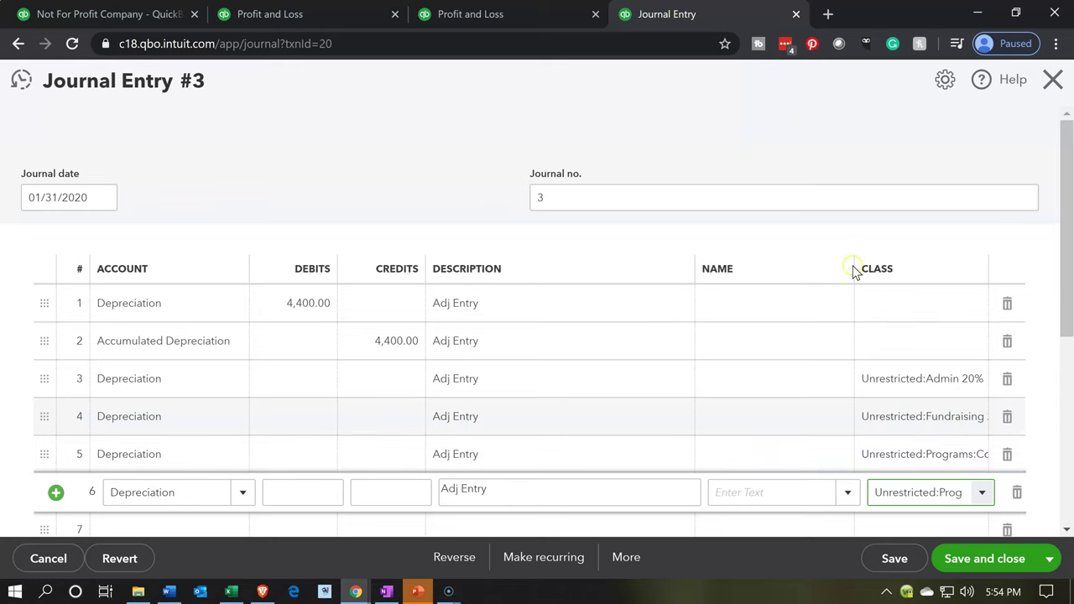
Widen the Class column by narrowing the Name and Description columns so the full class names fit.
drag(853, 267, 787, 284)
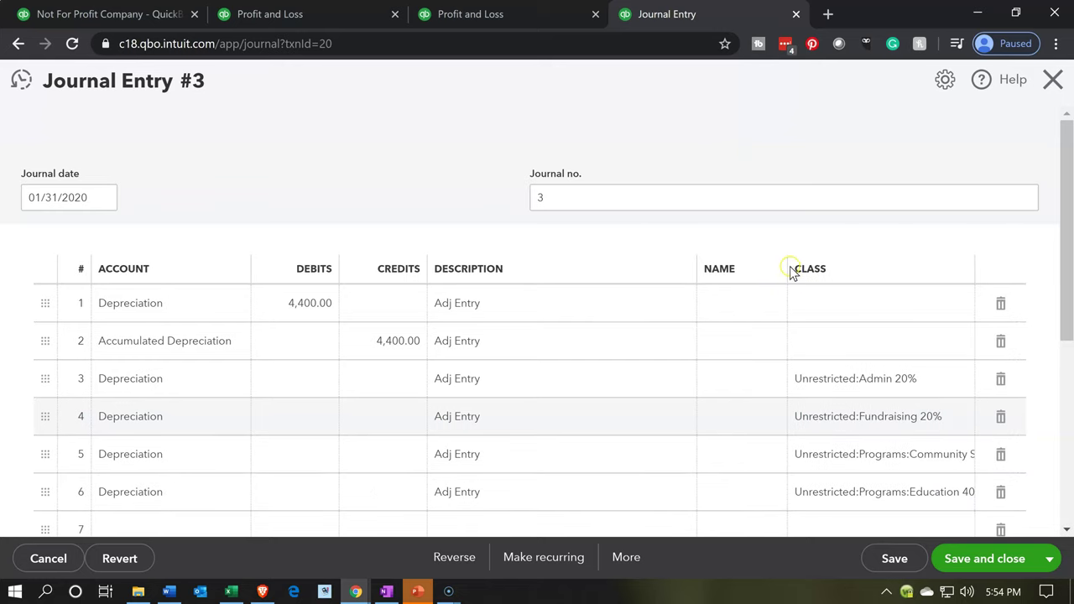
click(790, 269)
scroll(787, 268, down, 4)
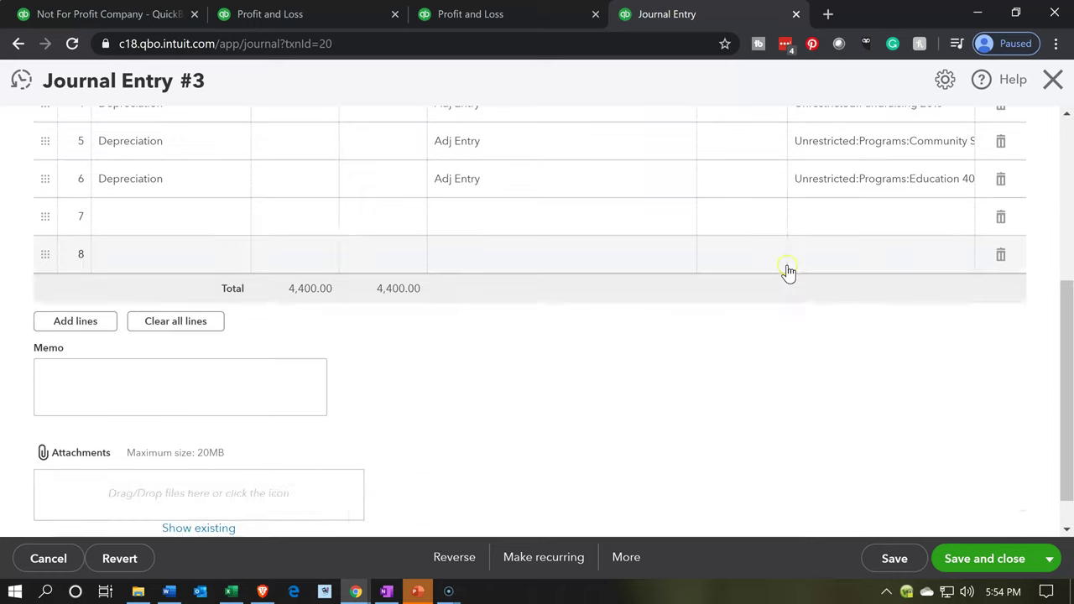
click(787, 271)
scroll(777, 401, up, 4)
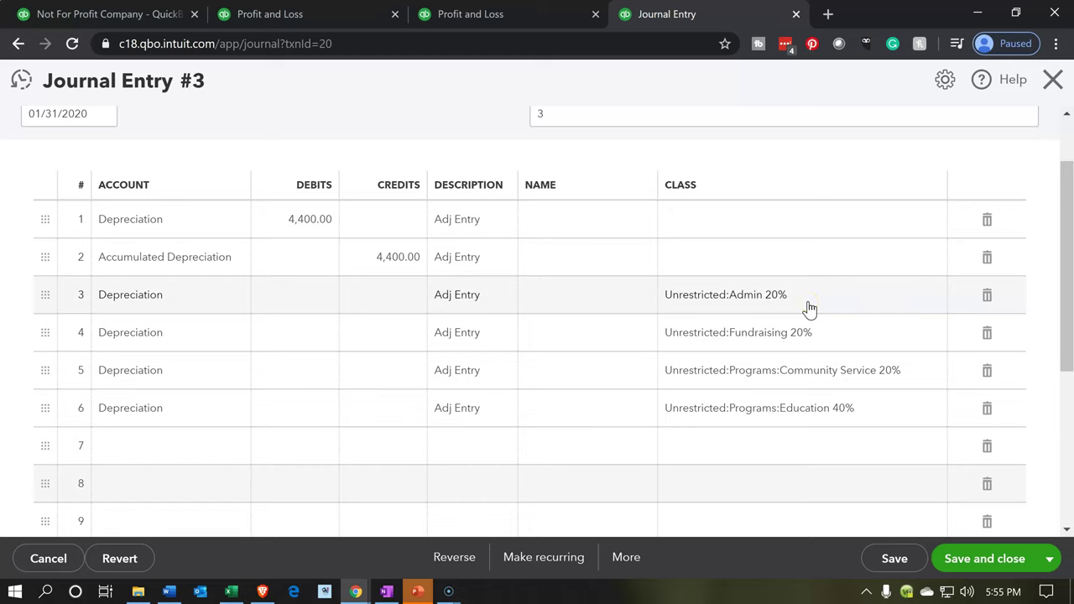
Open the Windows Calculator and keep it on top of the journal entry in its compact view.
key(XF86Calculator)
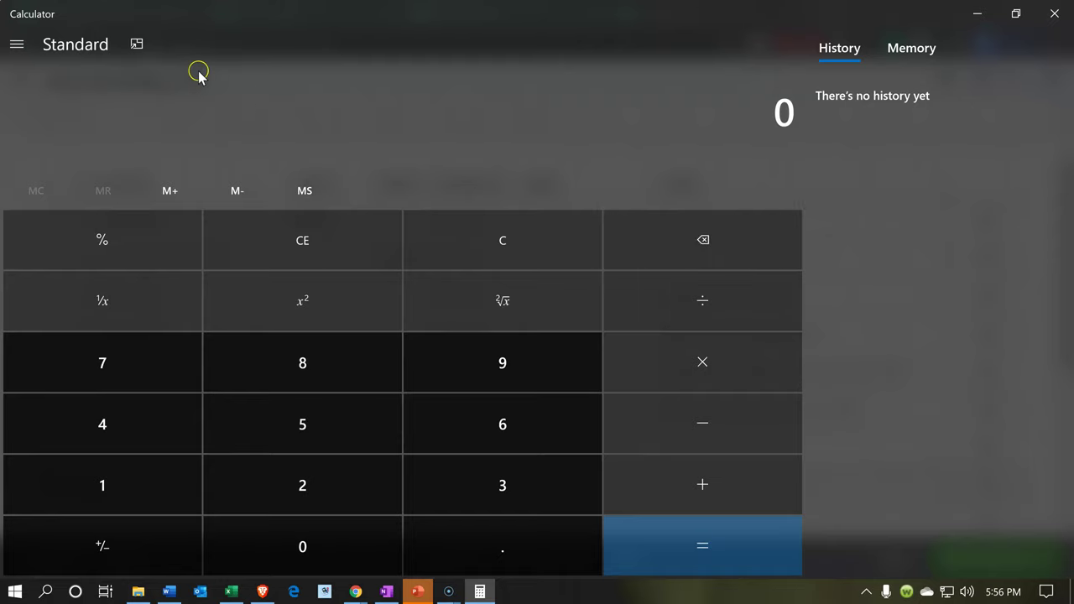
click(134, 45)
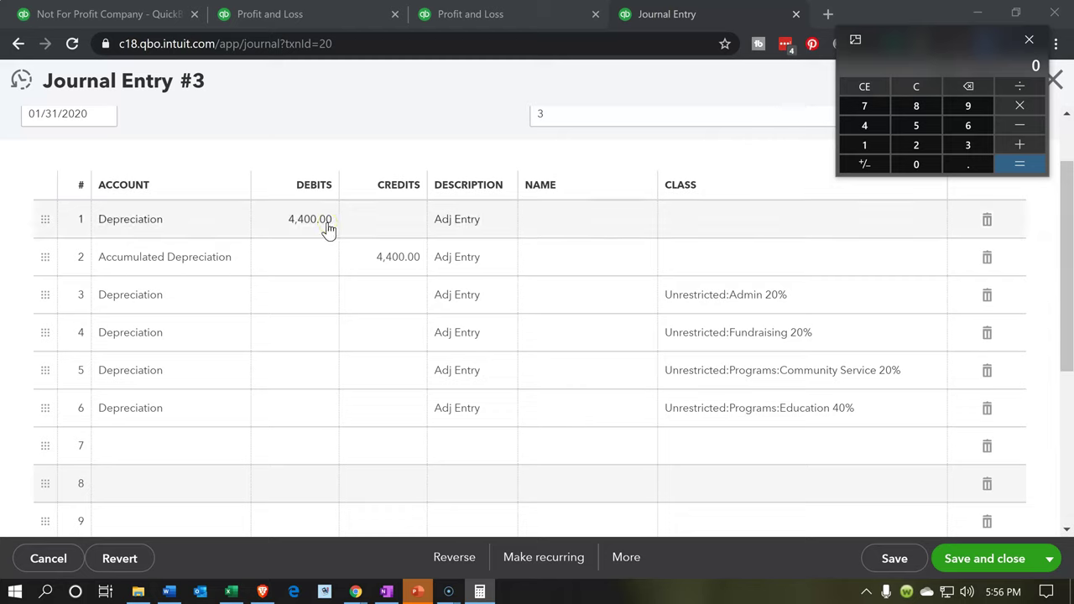
Calculate the 20% Admin share of the 4,400 depreciation as 4400 × 0.2 in the calculator.
text(400)
key(BackSpace)
key(BackSpace)
text(400*.2)
key(Return)
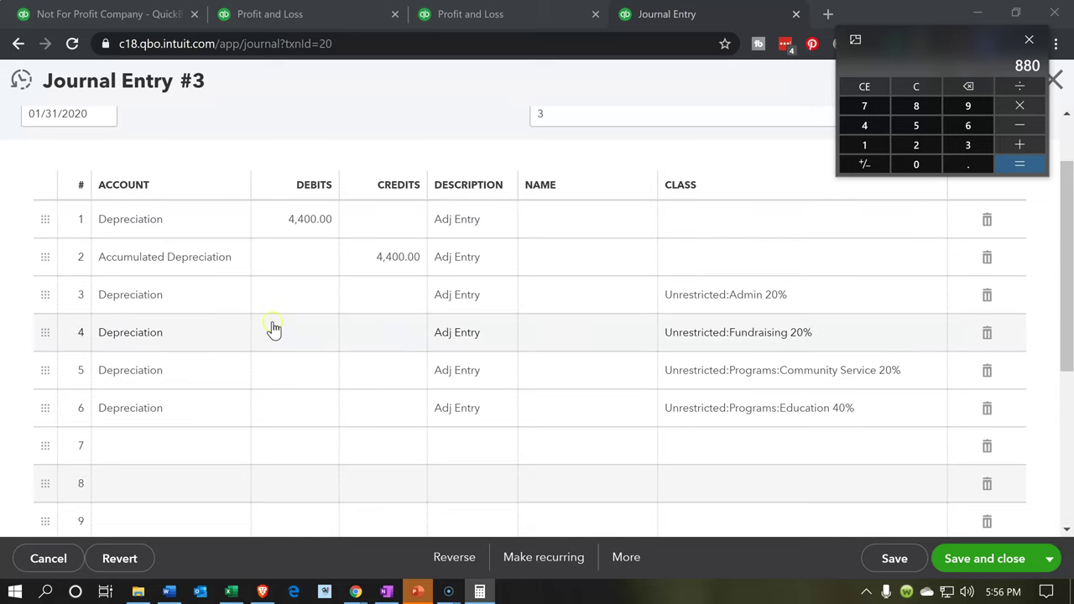
Enter a debit of 880 on journal line 3, the Unrestricted Admin 20% Depreciation line.
click(277, 307)
click(276, 302)
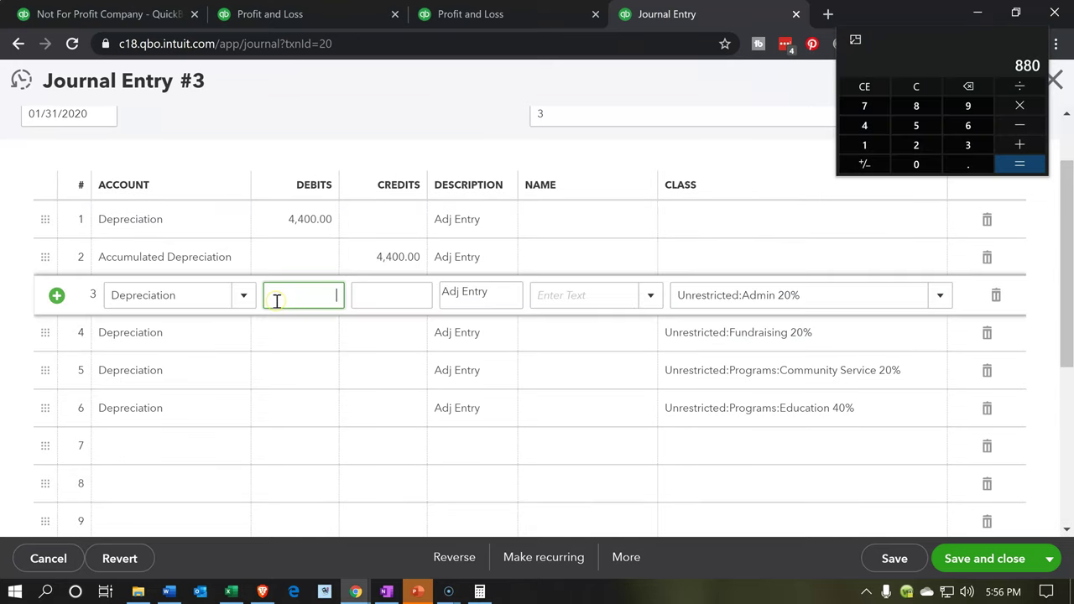
text(880qq)
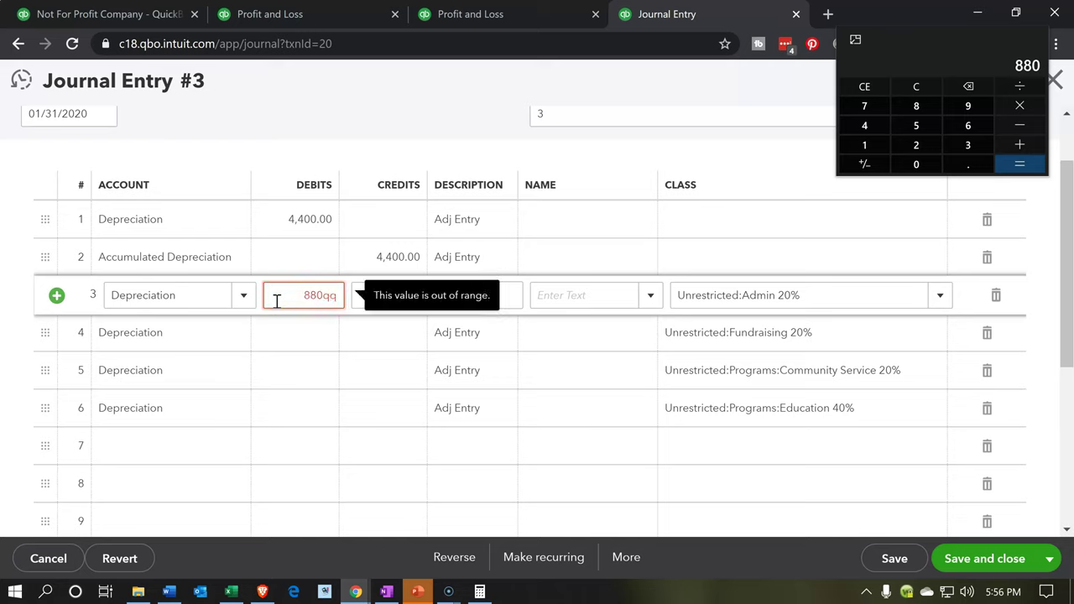
key(BackSpace)
key(BackSpace)
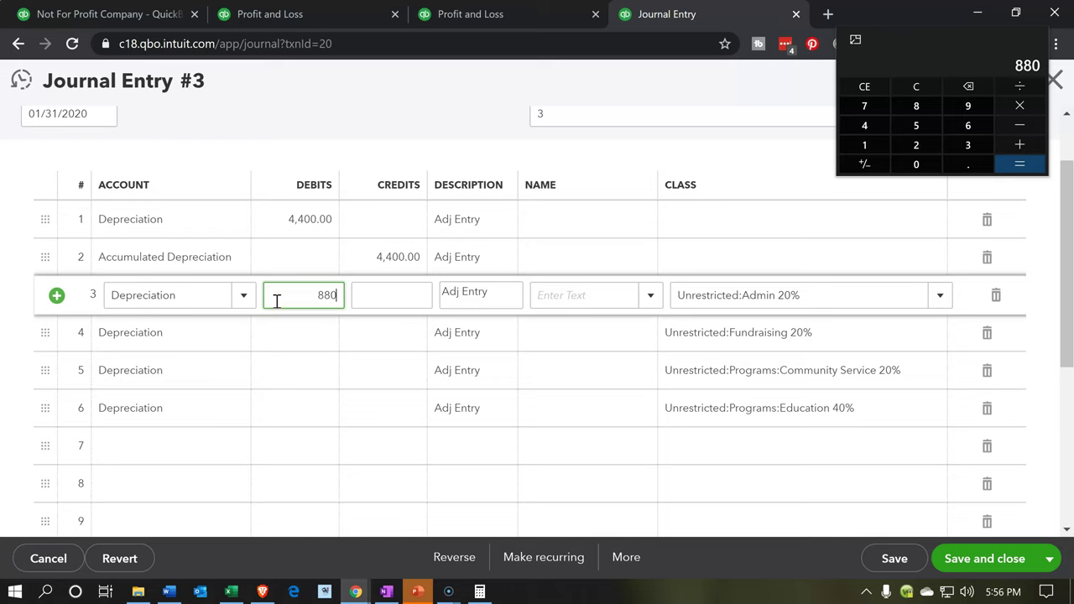
key(Tab)
key(Tab)
key(Tab)
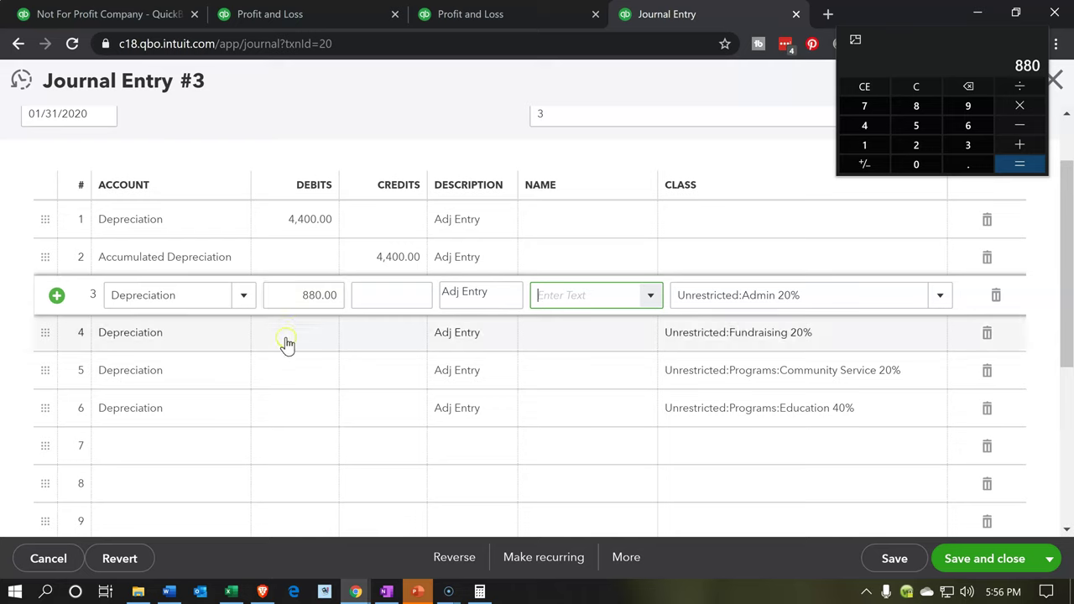
Calculate 4400 × 0.2 and enter a debit of 880 on line 4, the Fundraising 20% Depreciation line.
click(283, 340)
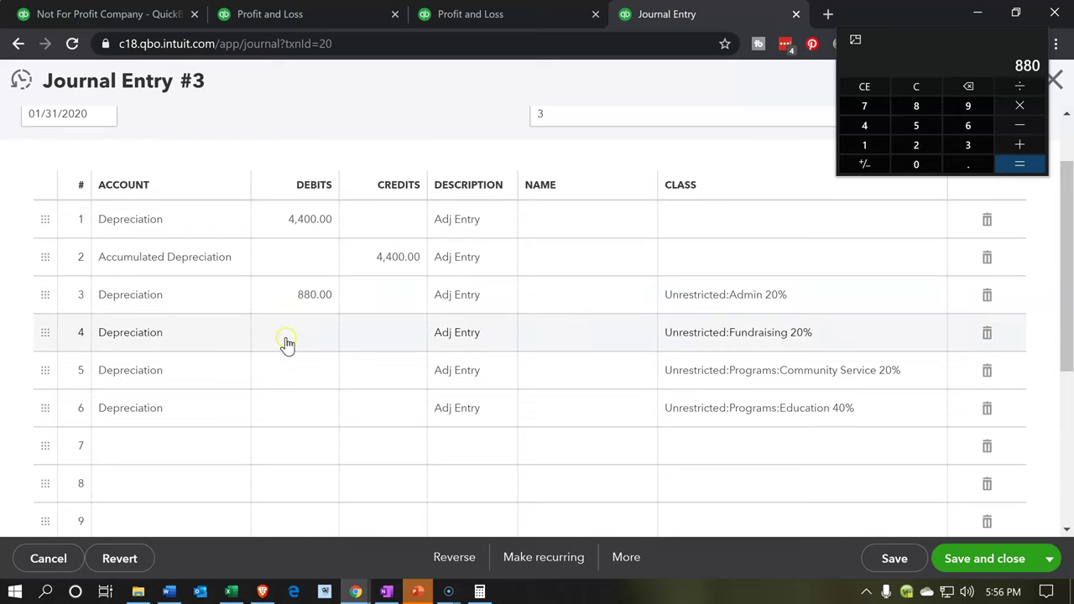
click(923, 86)
click(678, 206)
text(4400)
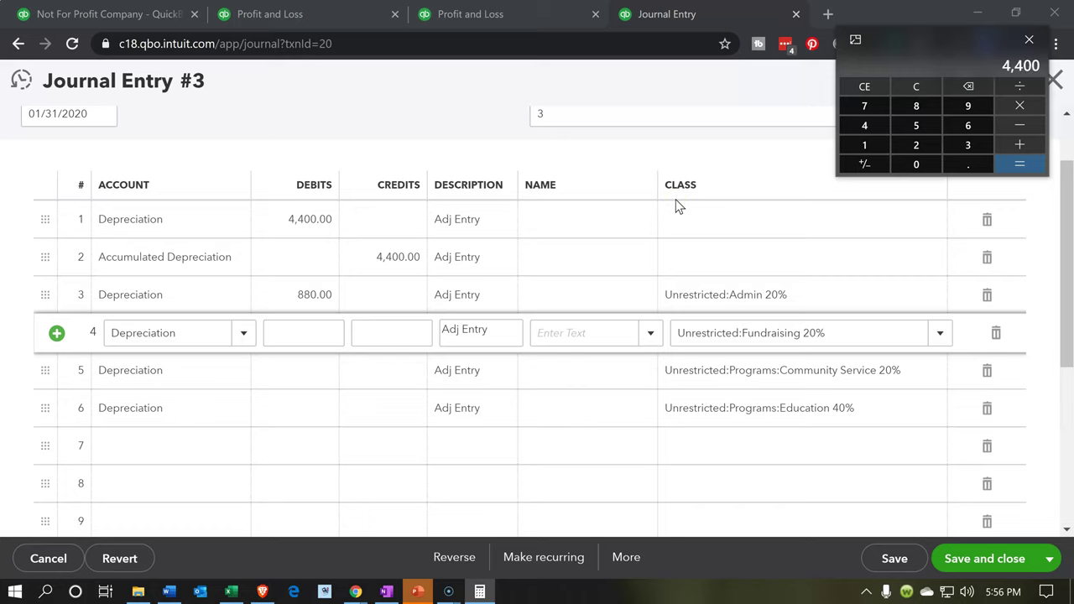
text(*.2)
key(Return)
click(307, 344)
text(880)
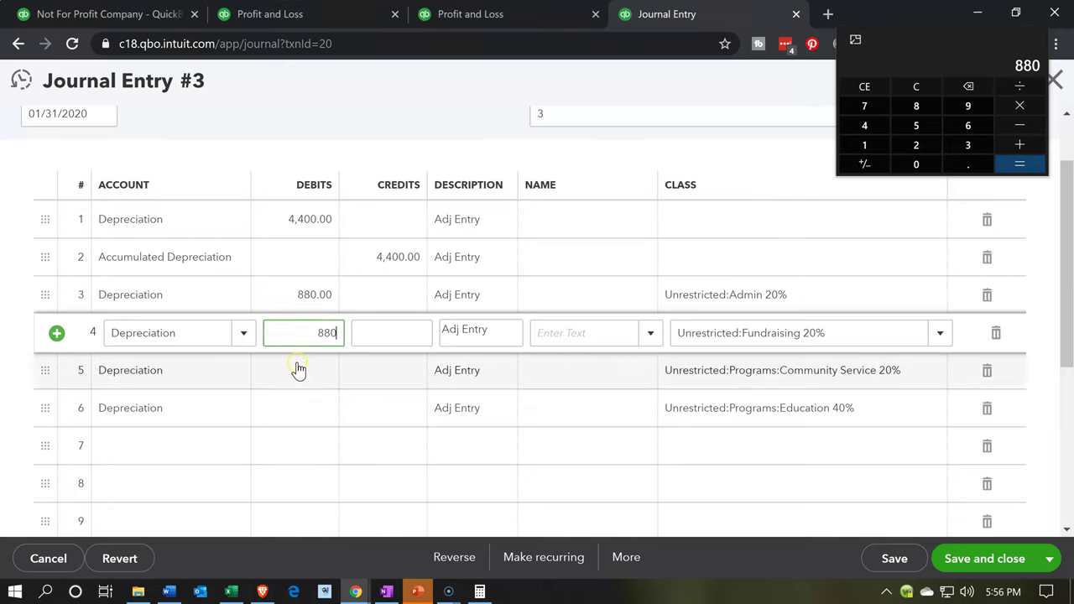
Enter a debit of 880 on line 5, the Programs Community Service 20% Depreciation line.
click(298, 363)
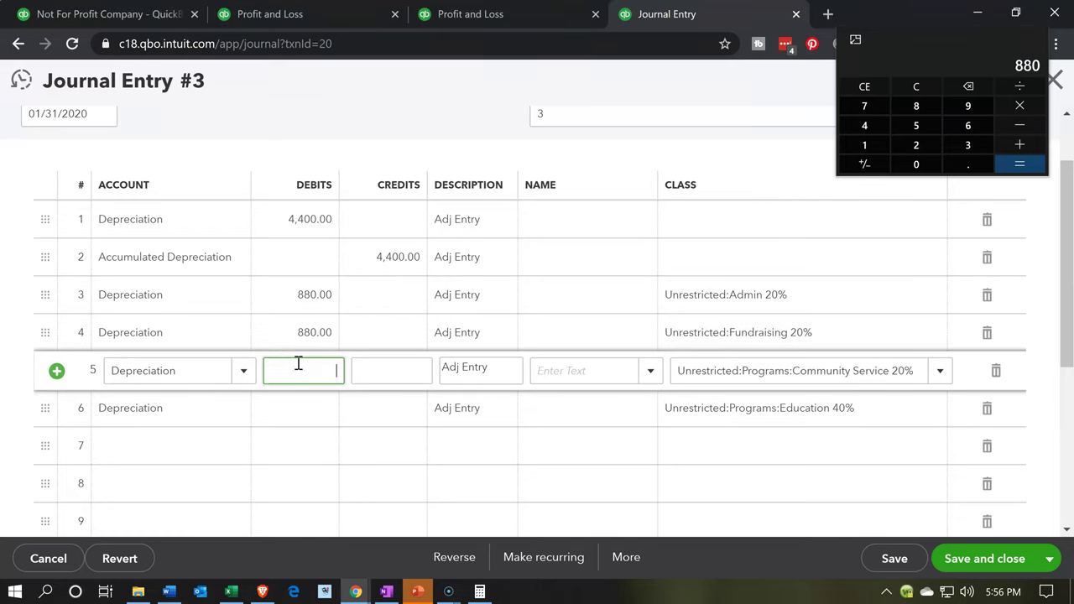
text(880)
key(Tab)
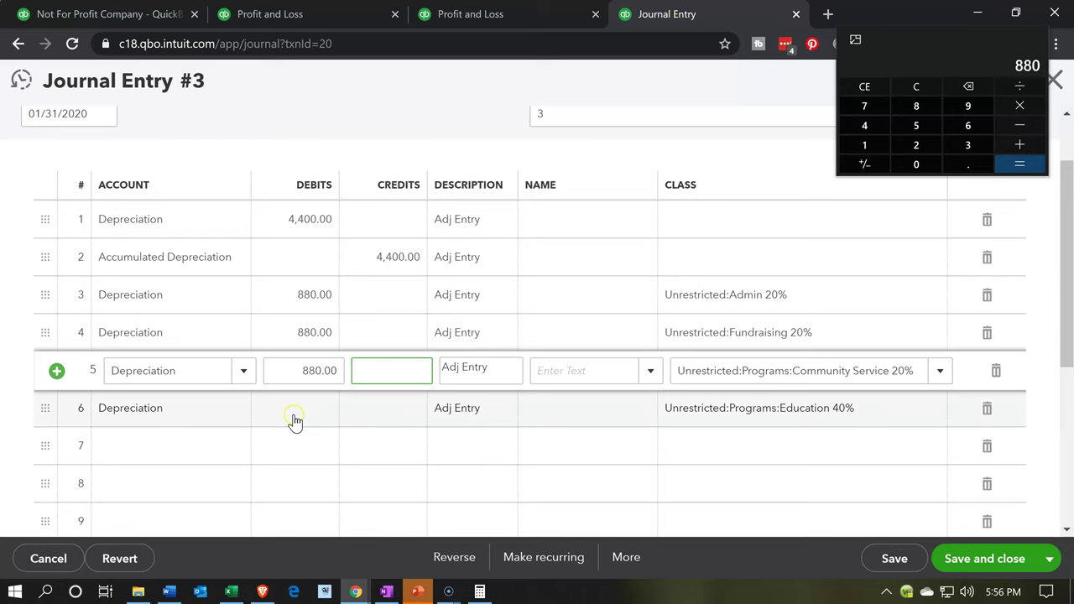
click(294, 415)
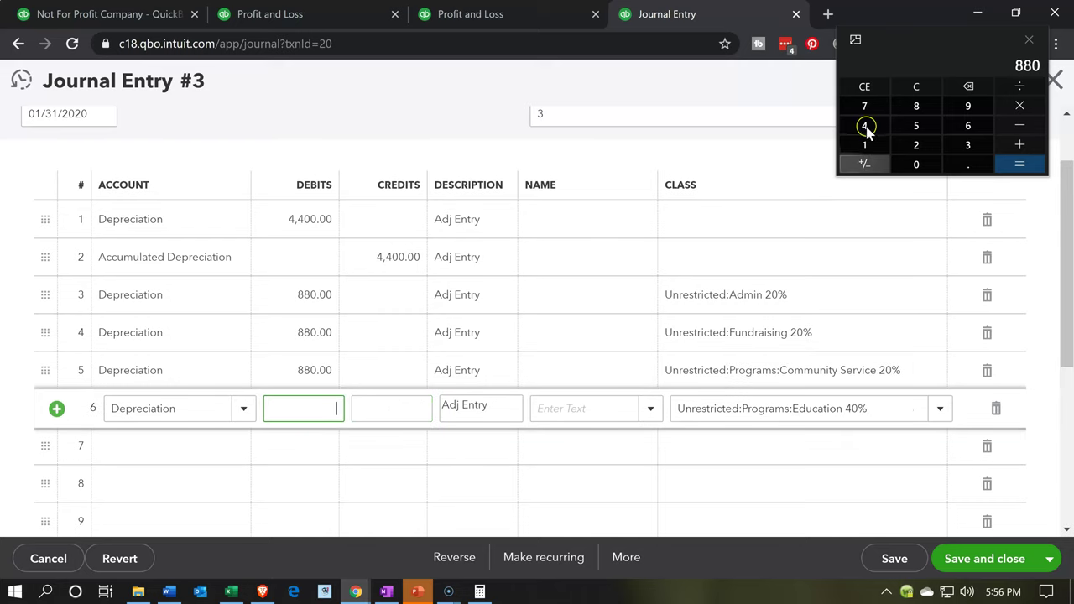
click(915, 94)
click(619, 159)
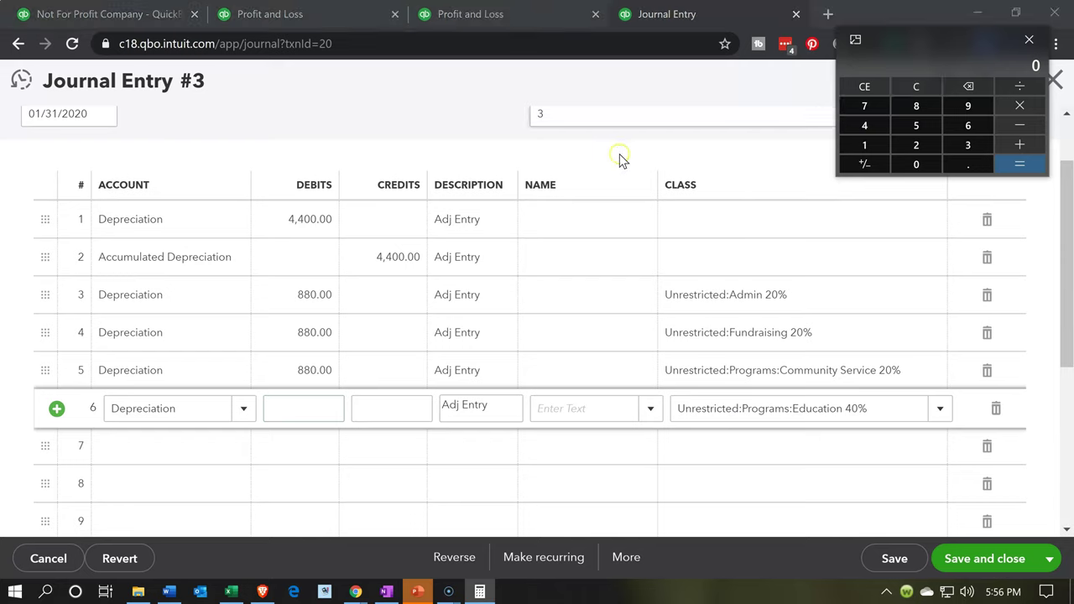
text(4400)
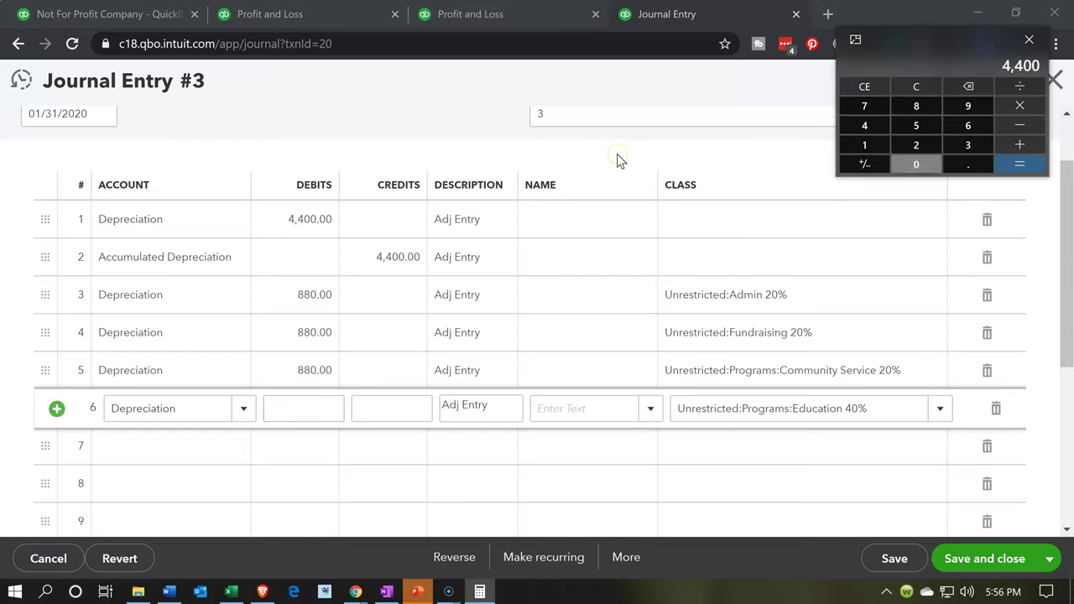
text(*.)
text(4)
key(Return)
key(Return)
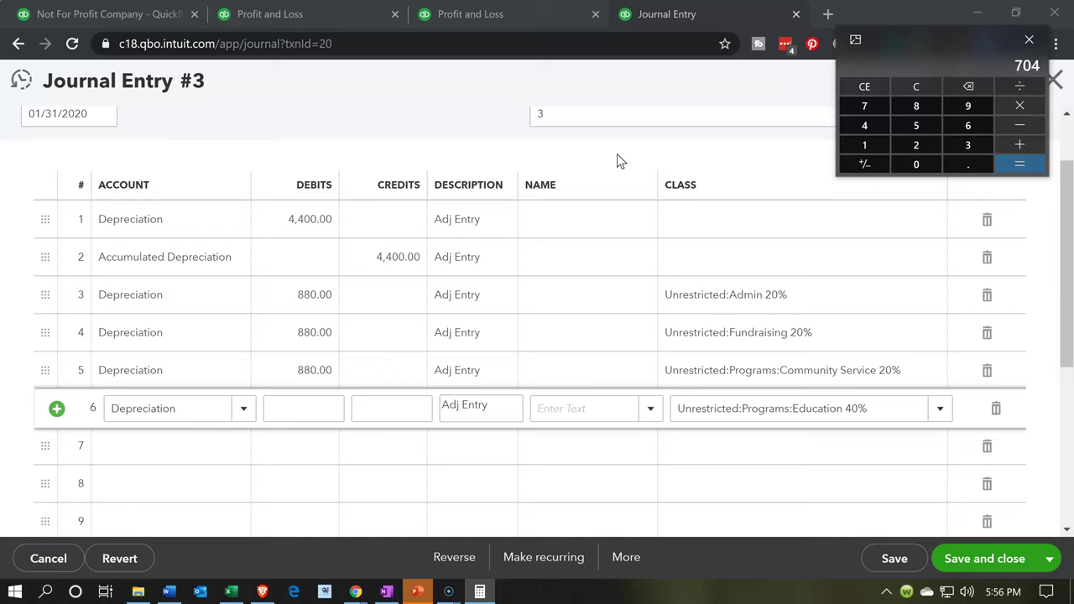
Clear the calculator, calculate 4400 × 0.4 and enter a debit of 1760 on line 6, the Programs Education 40% line.
click(917, 85)
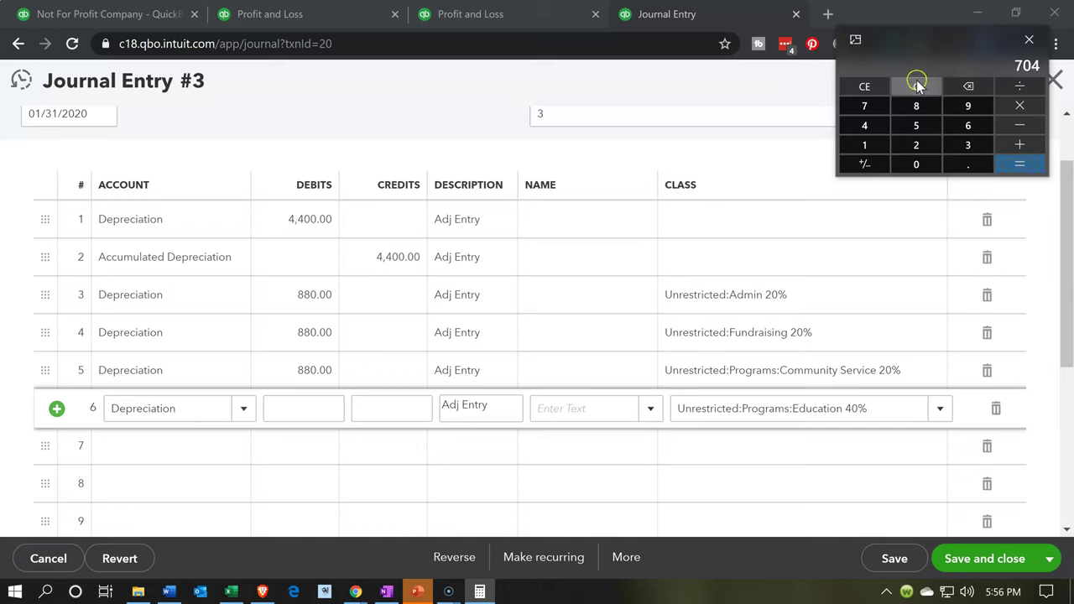
text(4400)
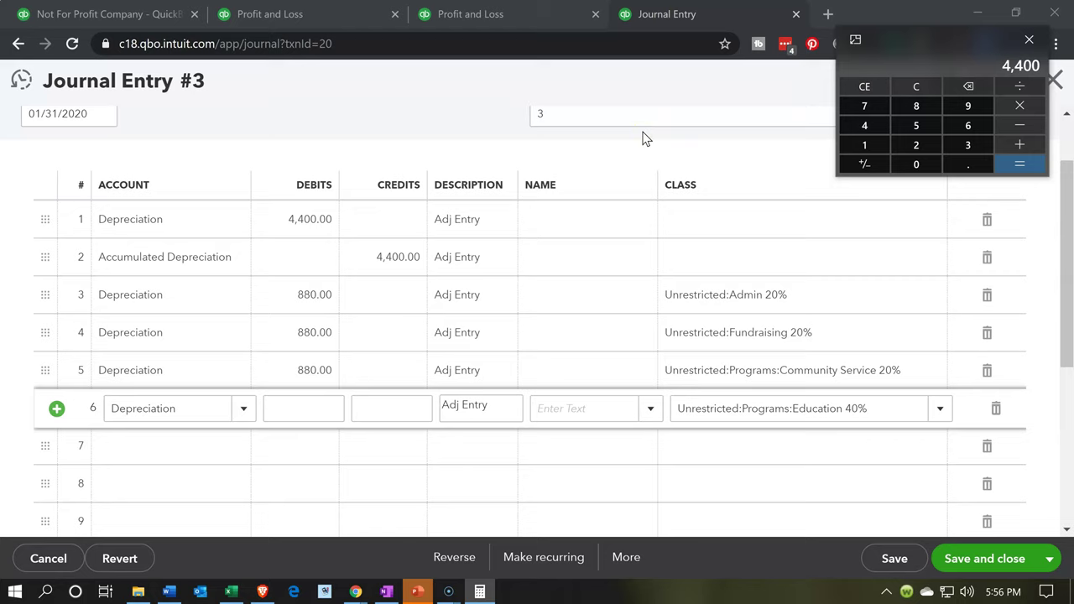
text(*0.4)
key(Return)
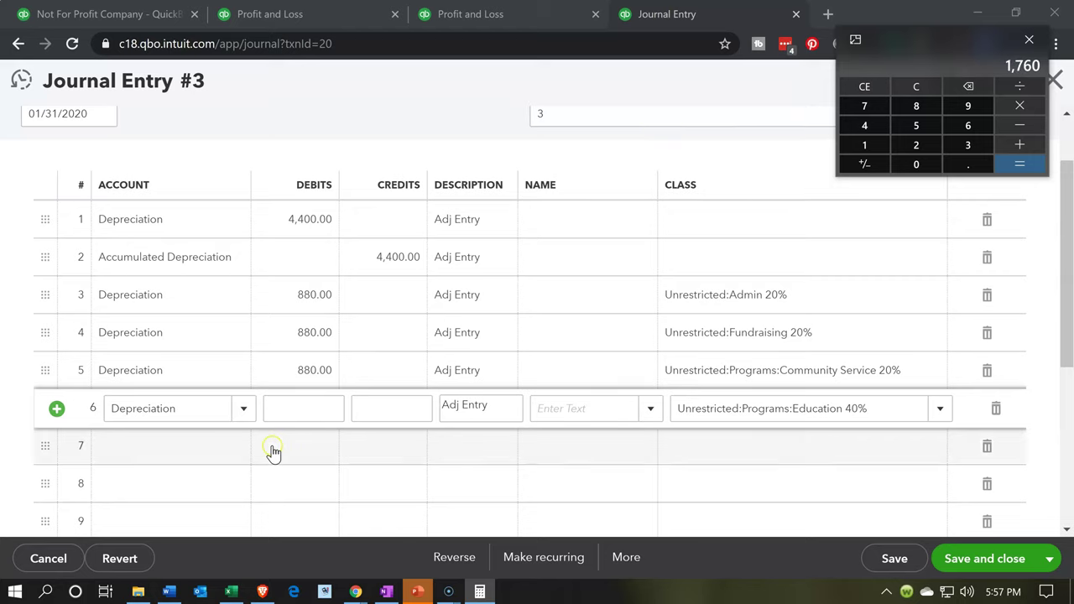
click(285, 418)
click(285, 418)
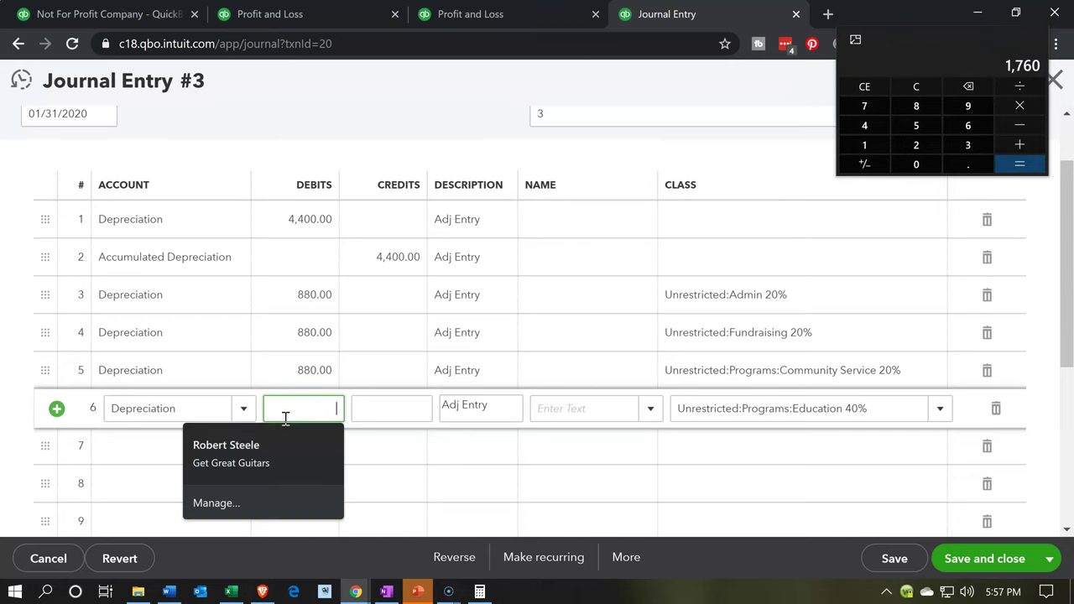
text(7)
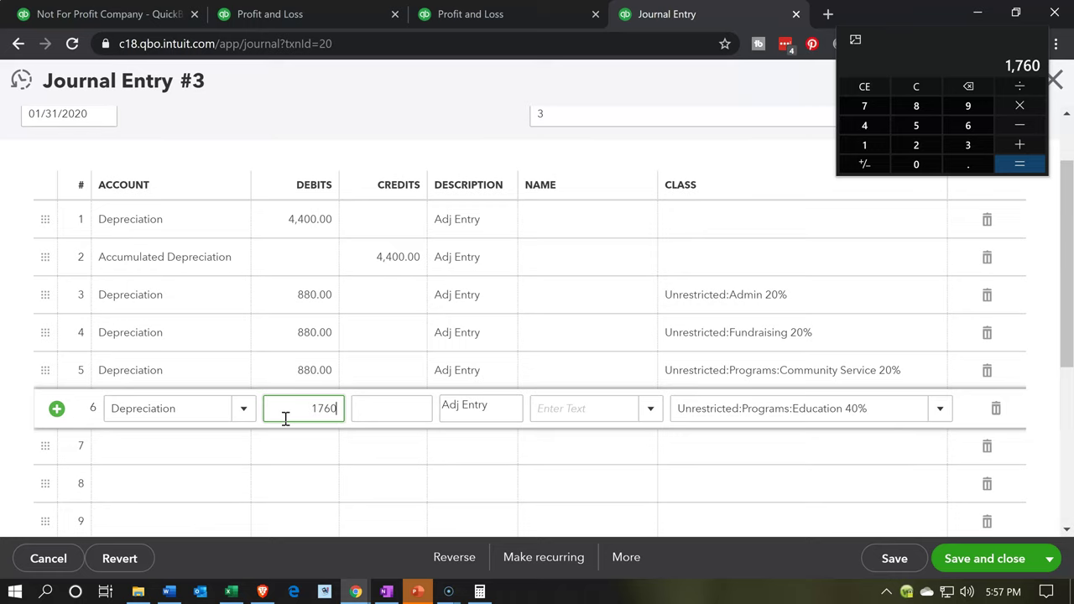
text(60)
key(Tab)
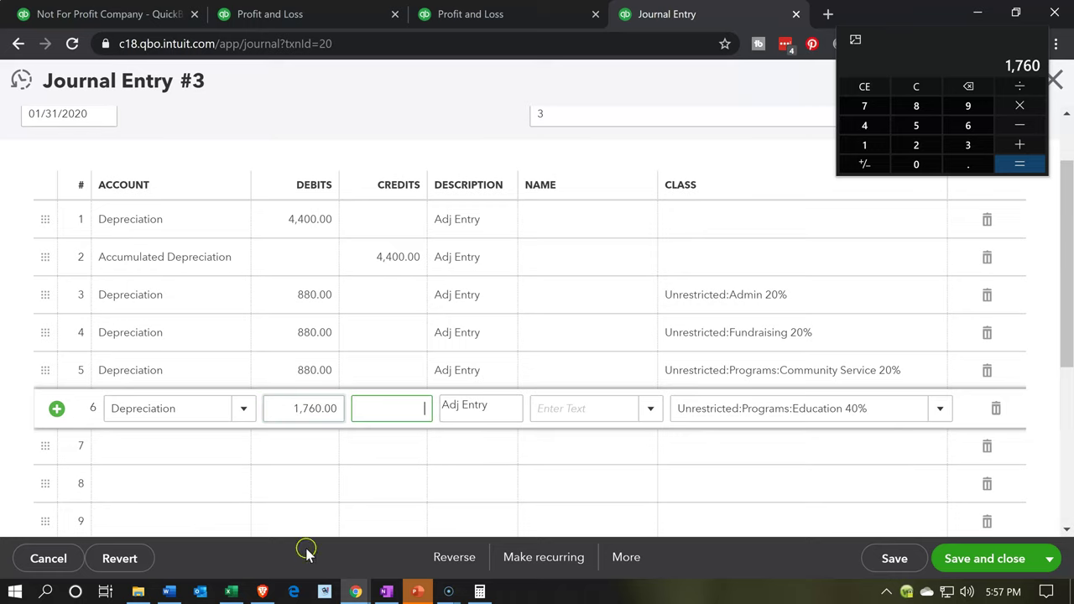
Switch to the Excel workbook, check the Depreciation Expense allocation across the functional columns, and return to the journal entry.
click(232, 592)
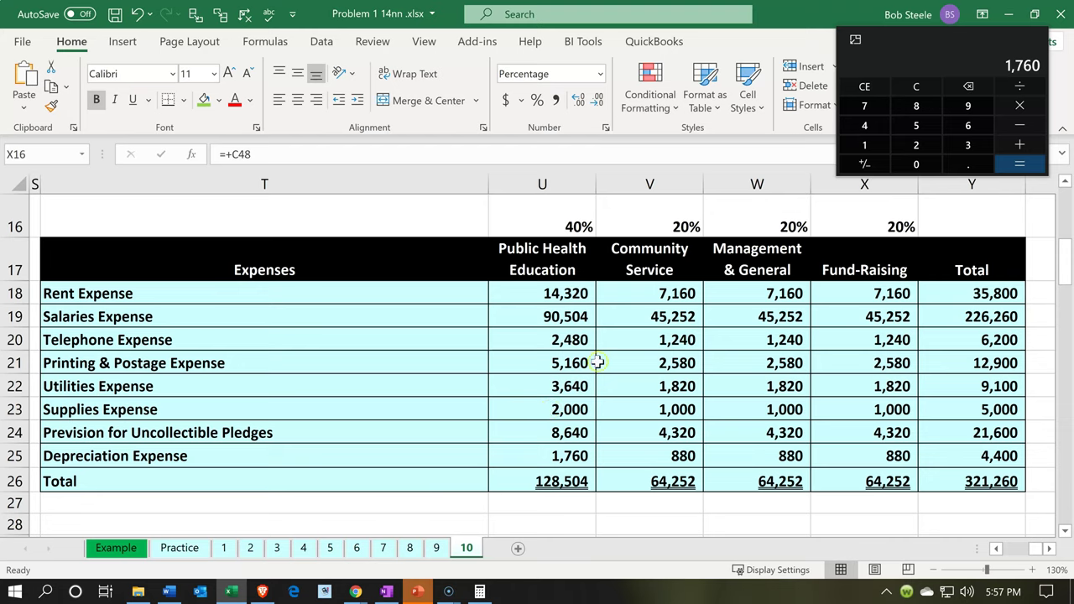
click(414, 391)
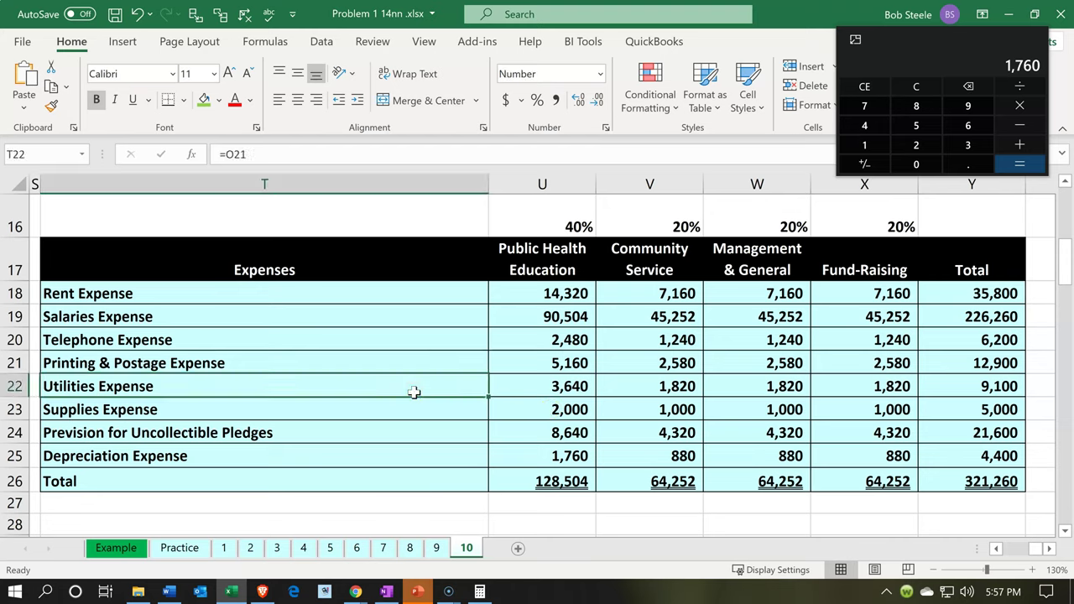
key(Down)
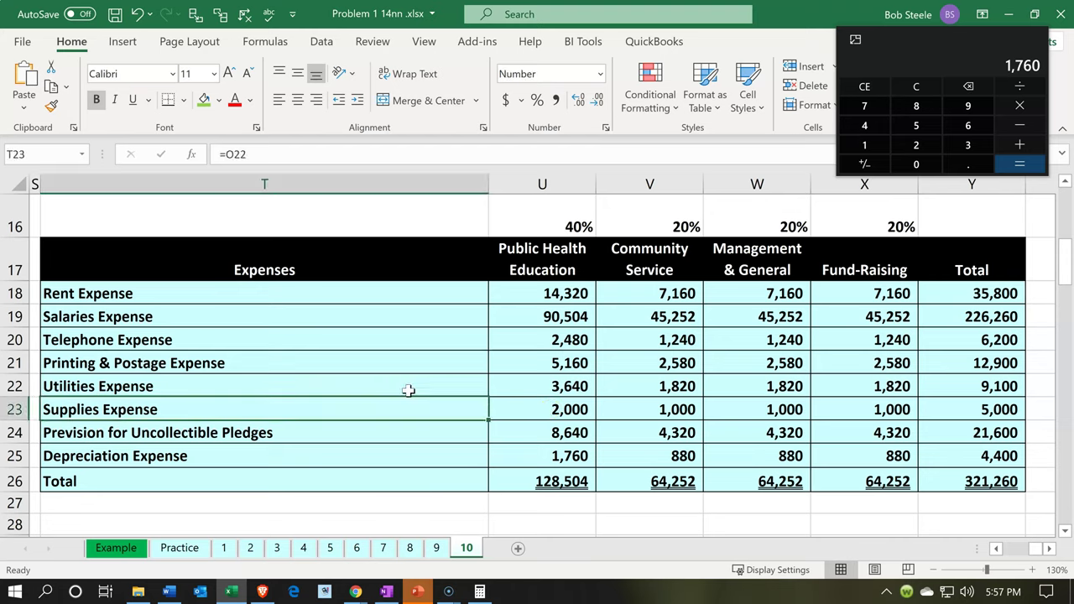
click(470, 481)
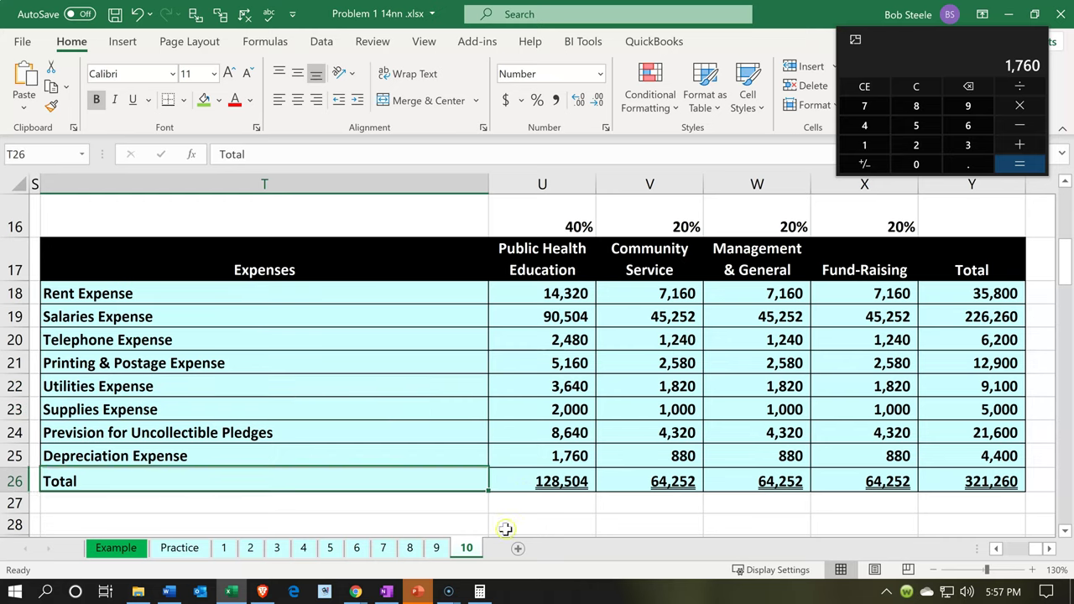
click(530, 454)
key(Right)
key(Right)
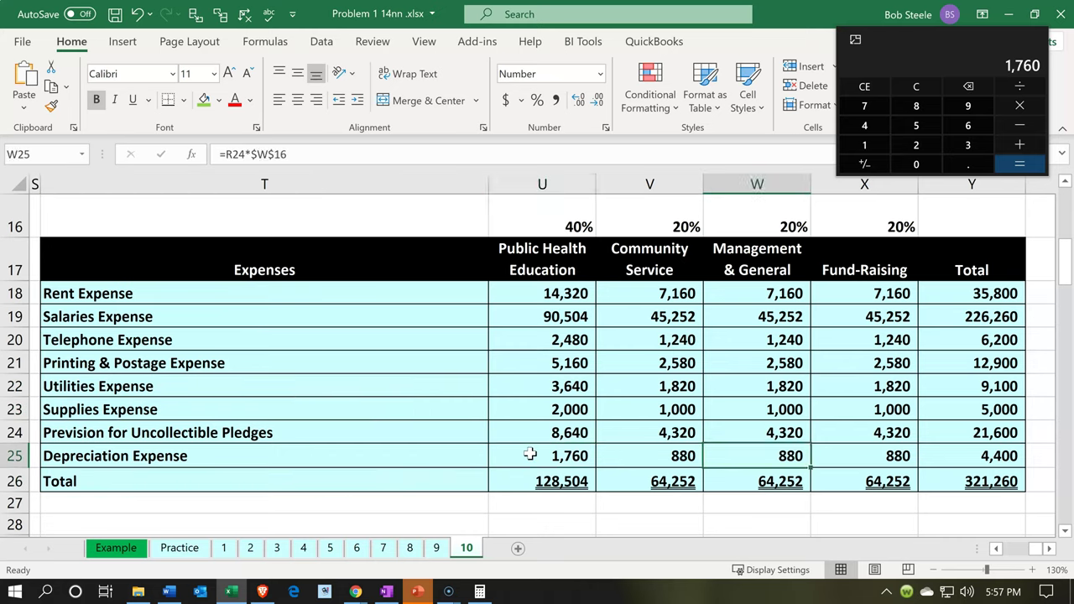
click(231, 592)
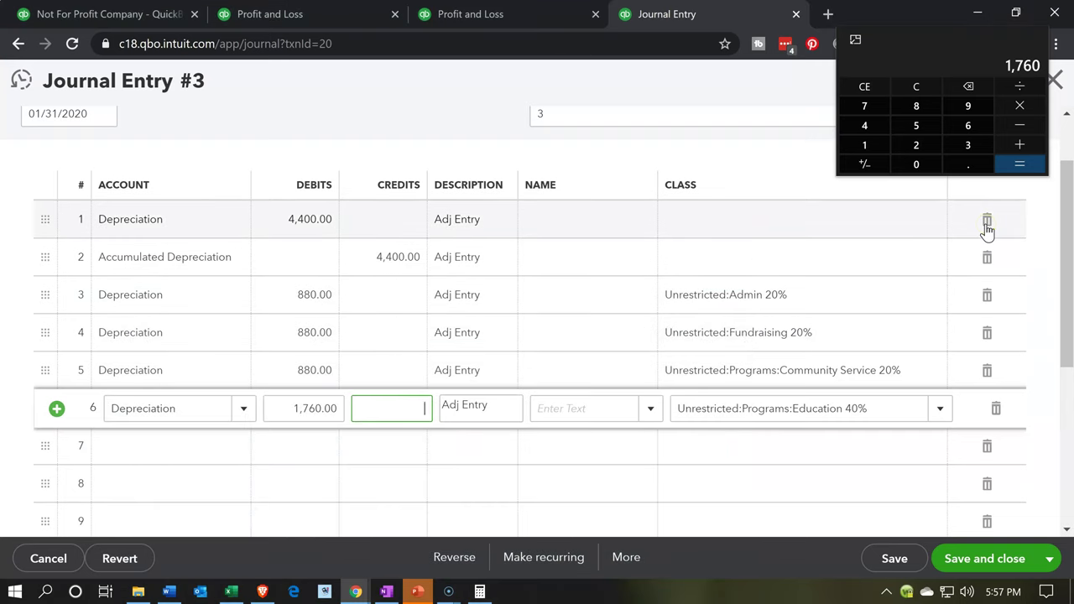
Delete the original 4,400 Depreciation debit line without a class, then save and close the journal entry, accepting the missing class.
click(987, 222)
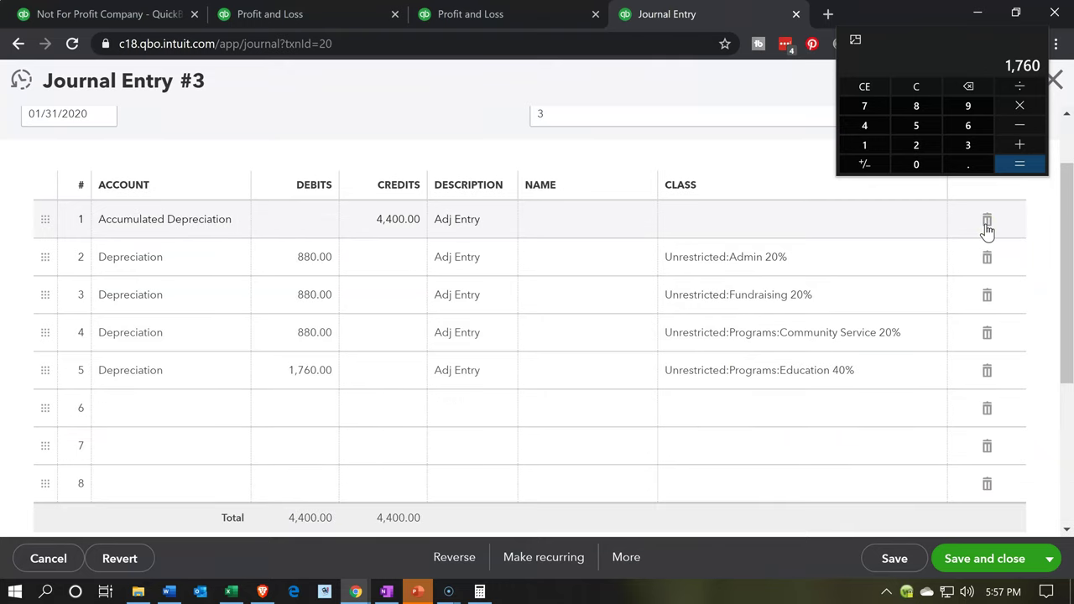
click(838, 247)
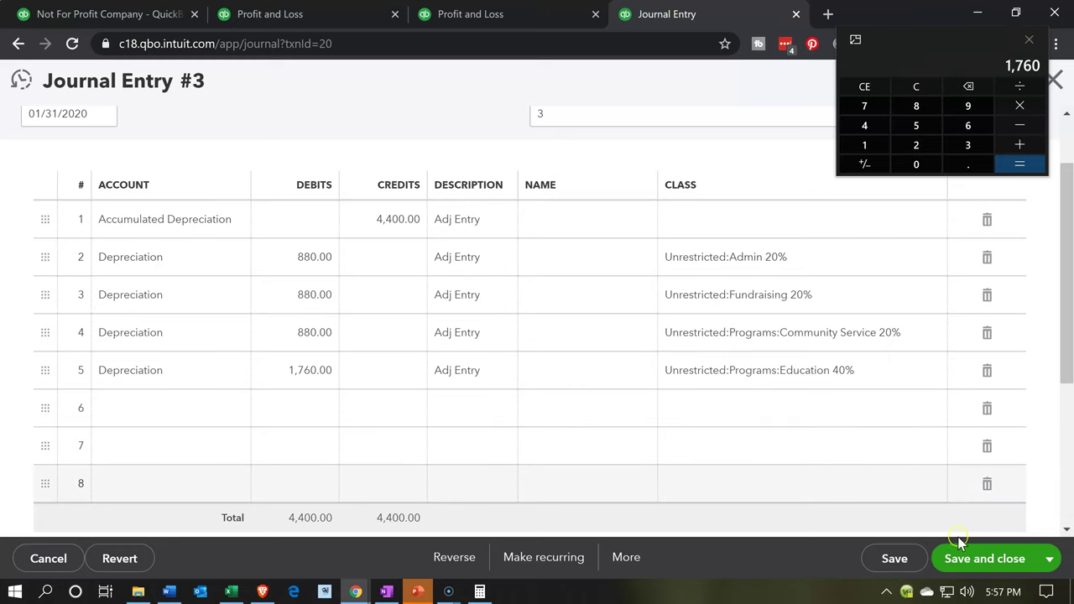
click(1049, 559)
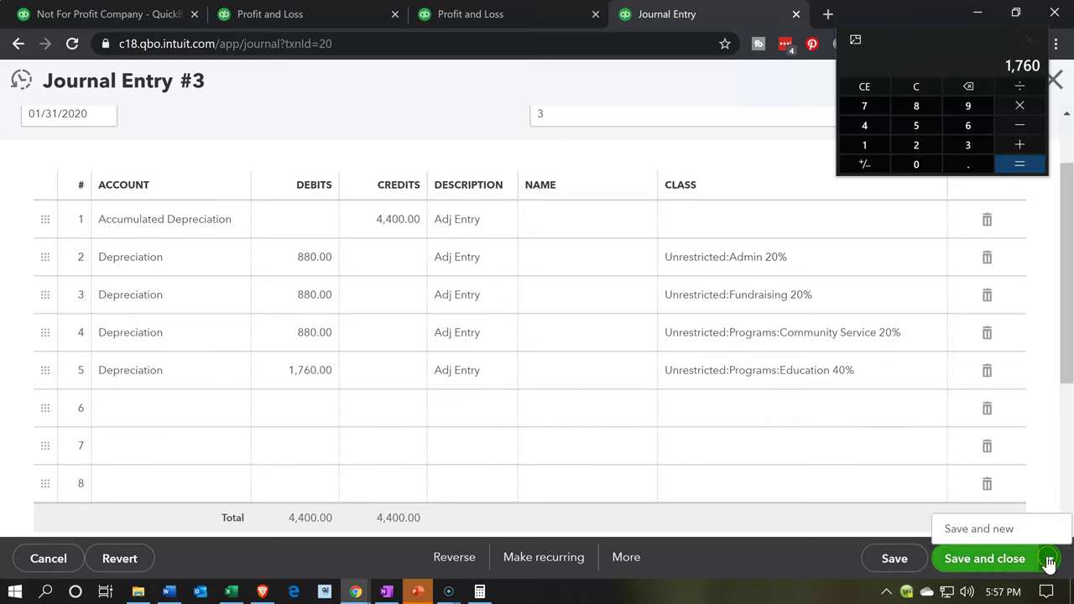
click(1017, 564)
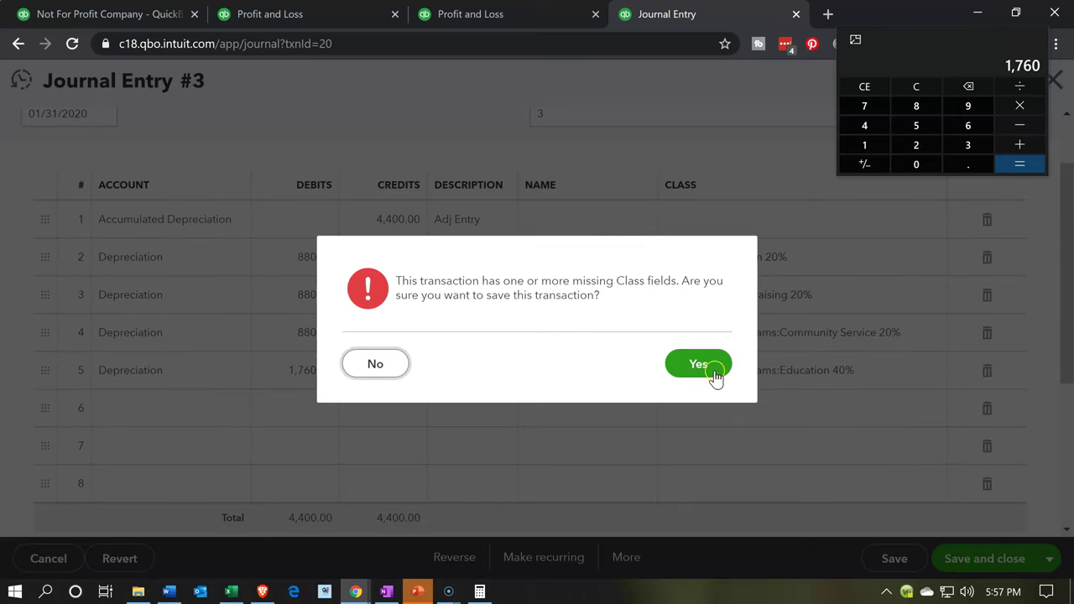
click(715, 374)
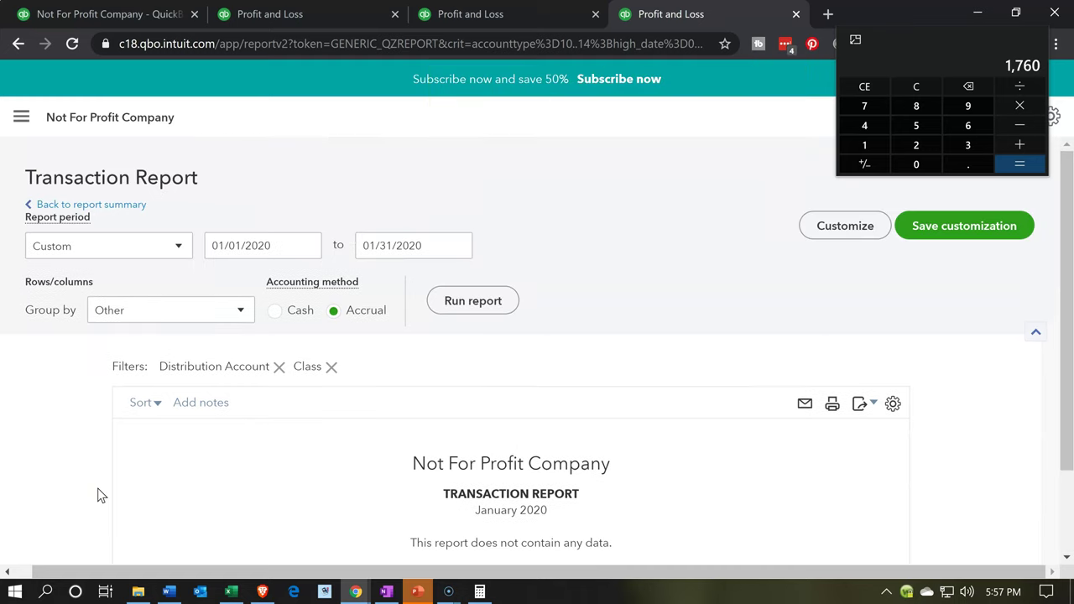
Return to the January 2020 Profit and Loss summary for the Not Specified class and review the expenses still unallocated.
click(121, 210)
click(189, 307)
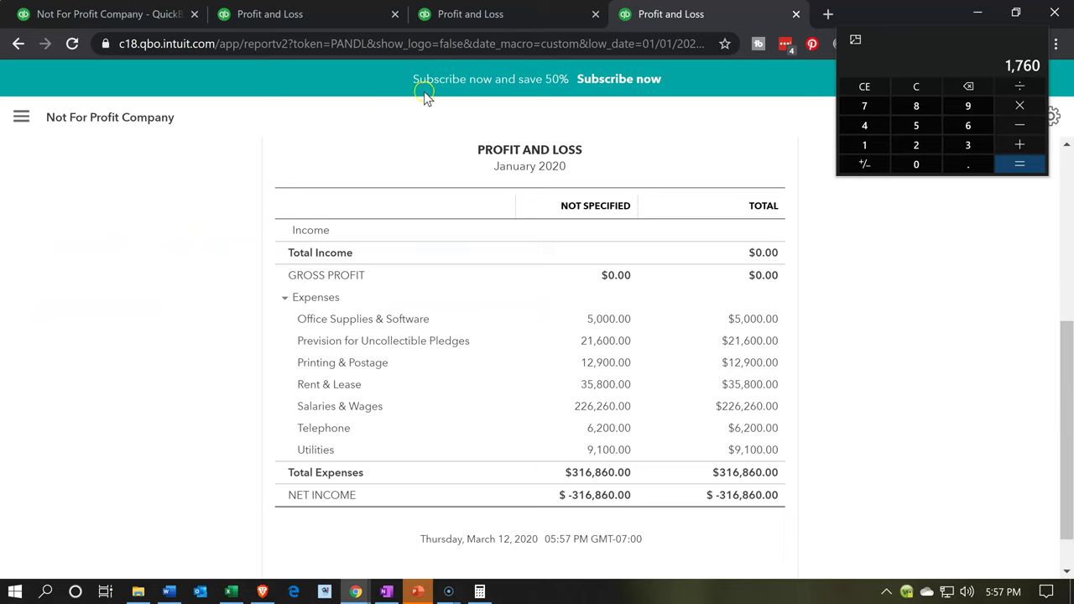
click(485, 16)
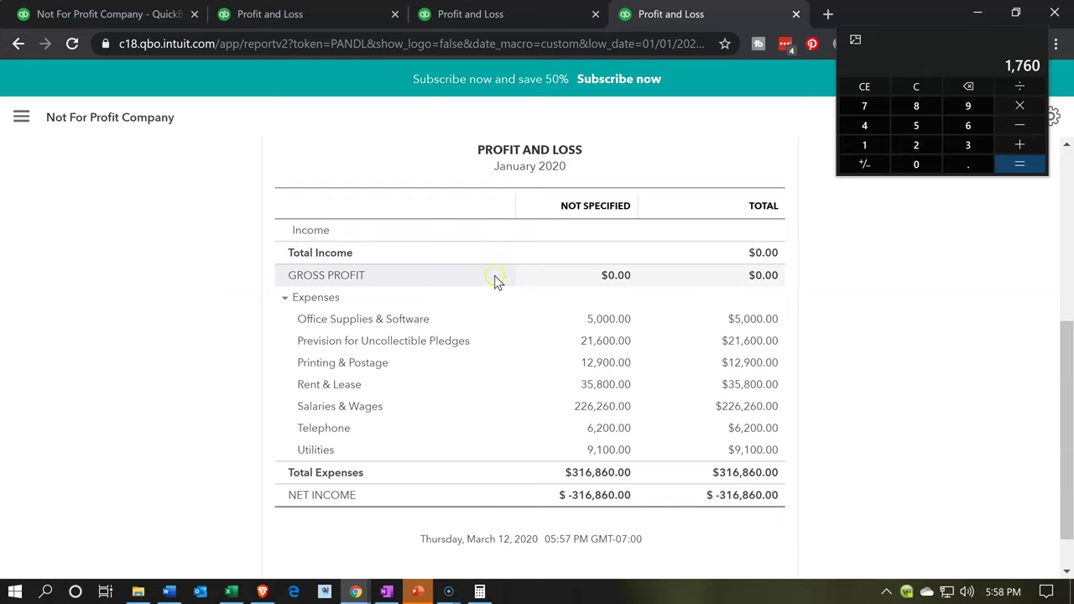
click(506, 317)
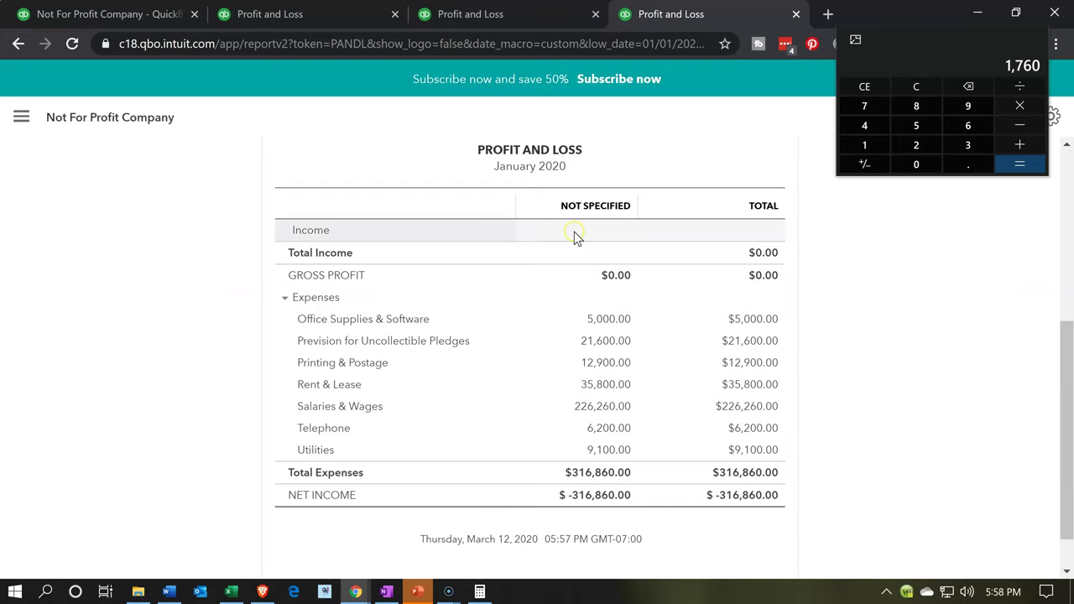
Rerun the January 2020 Profit and Loss report for the unrestricted classes and check how Depreciation is split across them.
click(307, 23)
scroll(506, 281, up, 3)
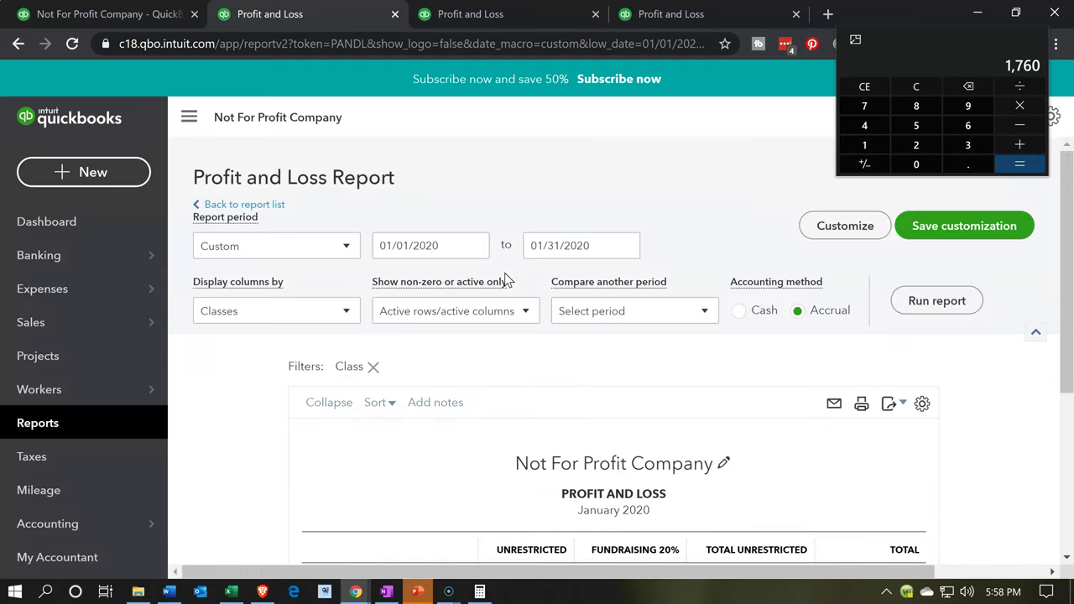
click(944, 300)
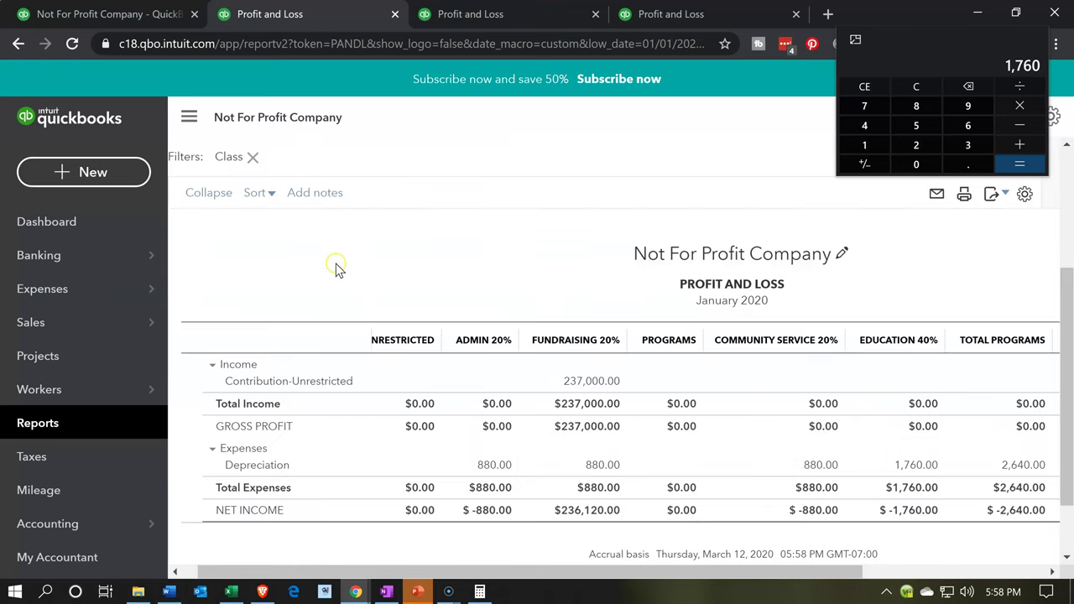
scroll(367, 315, down, 1)
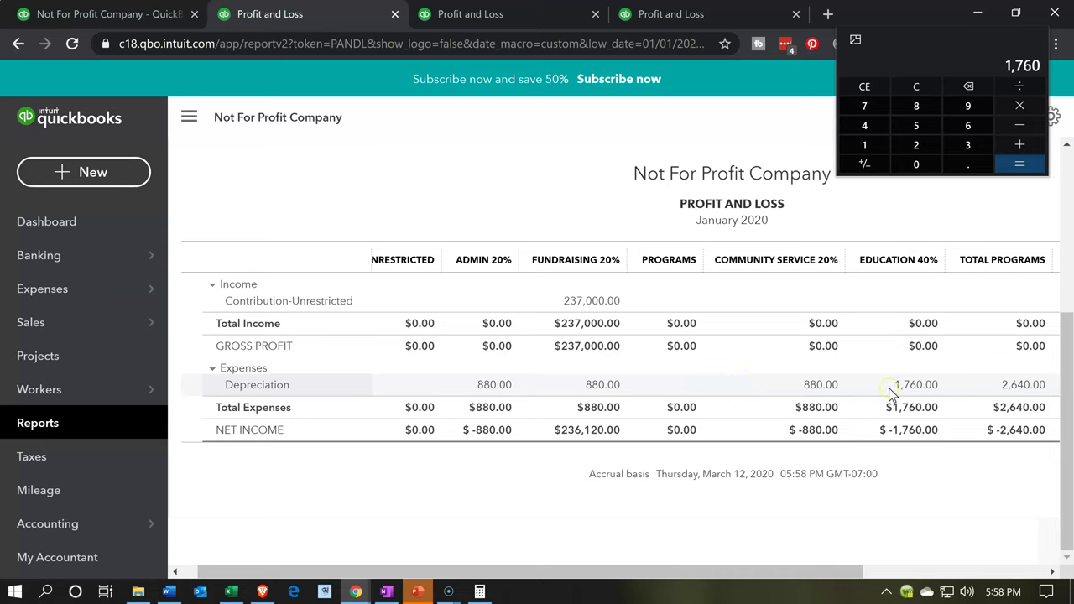
From the Not Specified Profit and Loss report, drill into Office Supplies & Software and open the 4,500 Office Depot bill's category details.
click(684, 17)
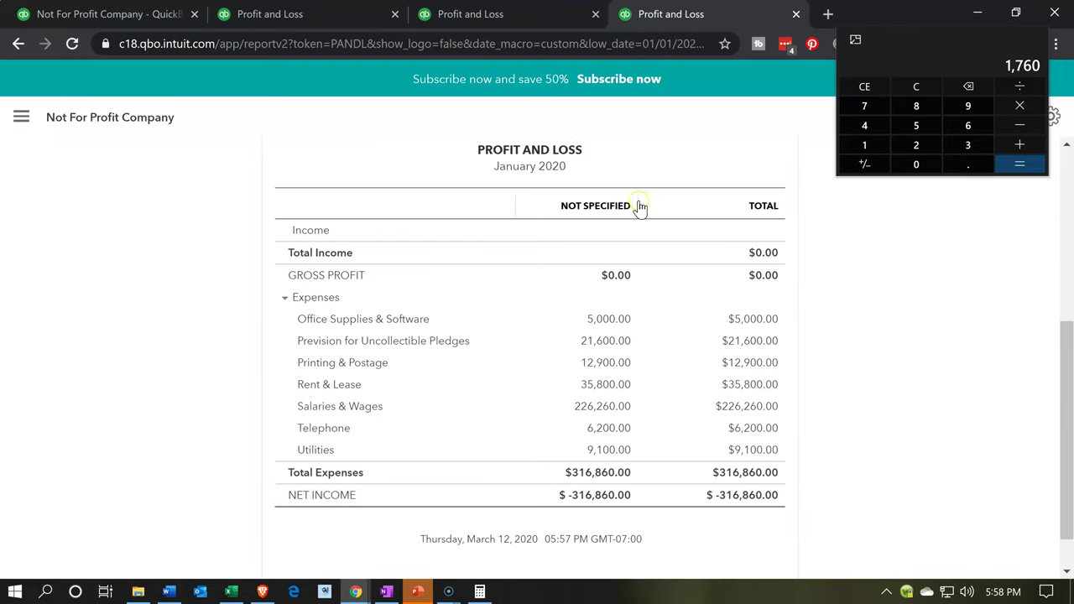
click(608, 323)
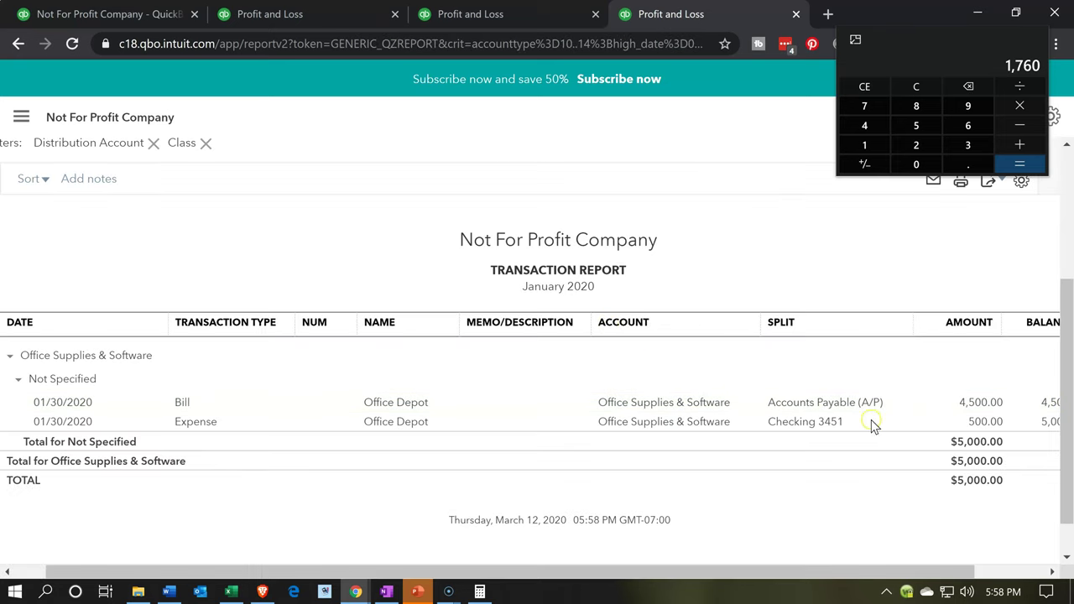
click(987, 409)
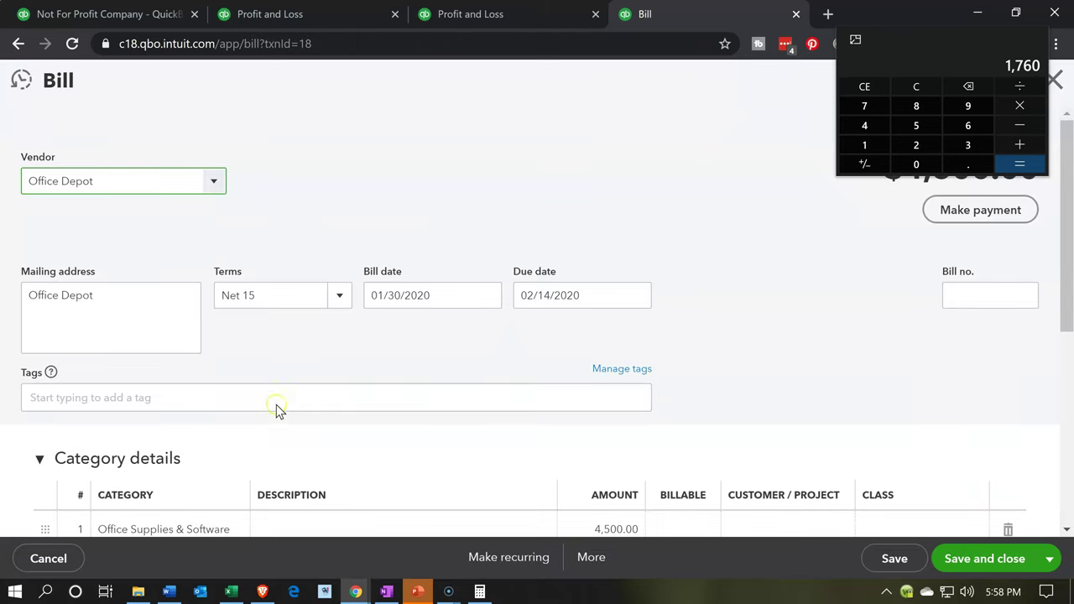
scroll(304, 396, down, 1)
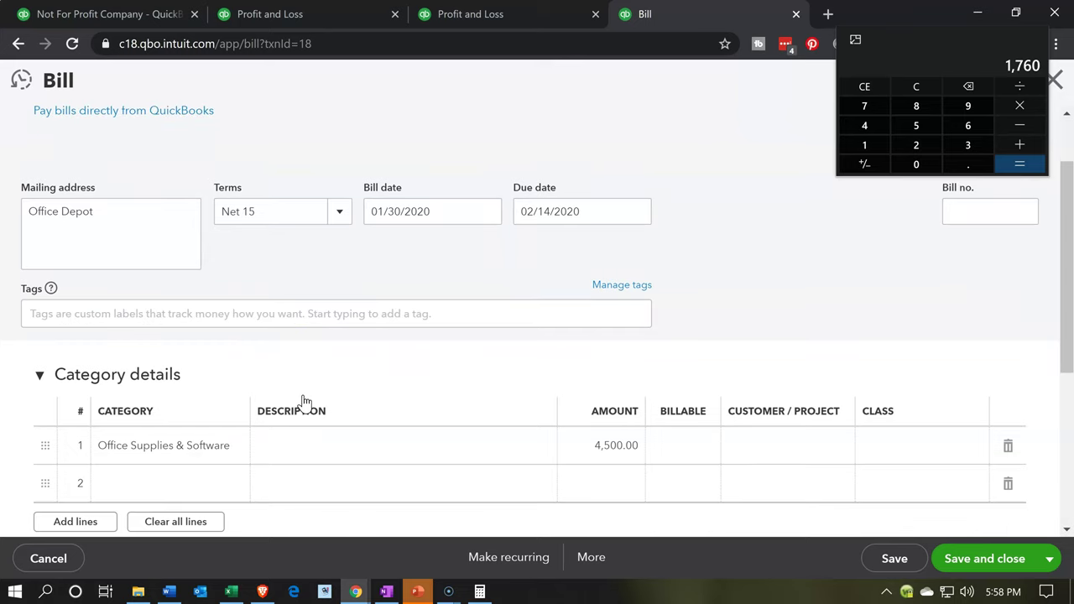
key(ctrl+minus)
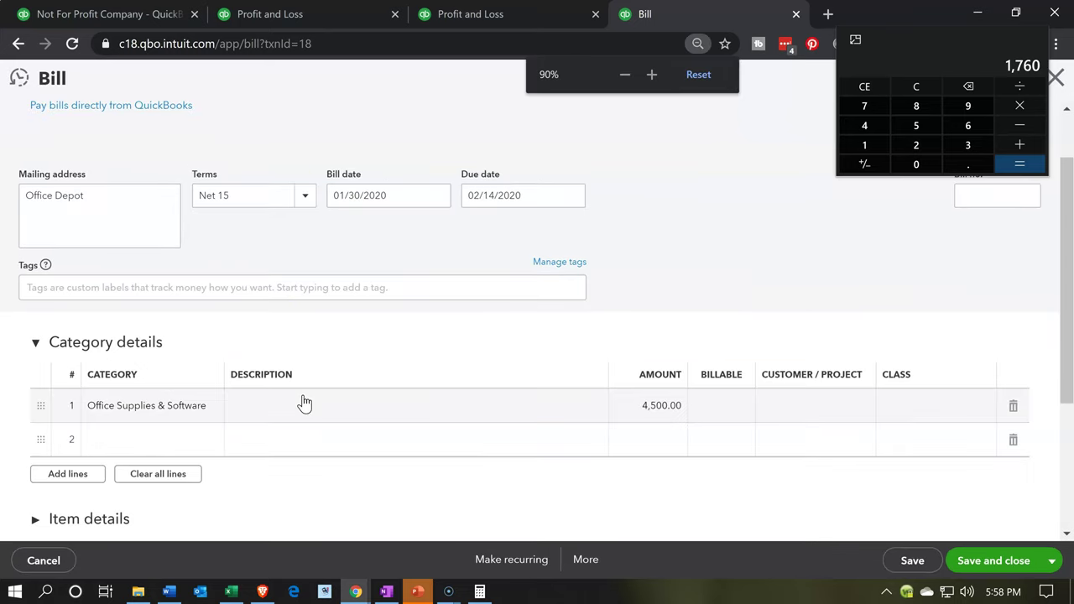
key(ctrl+plus)
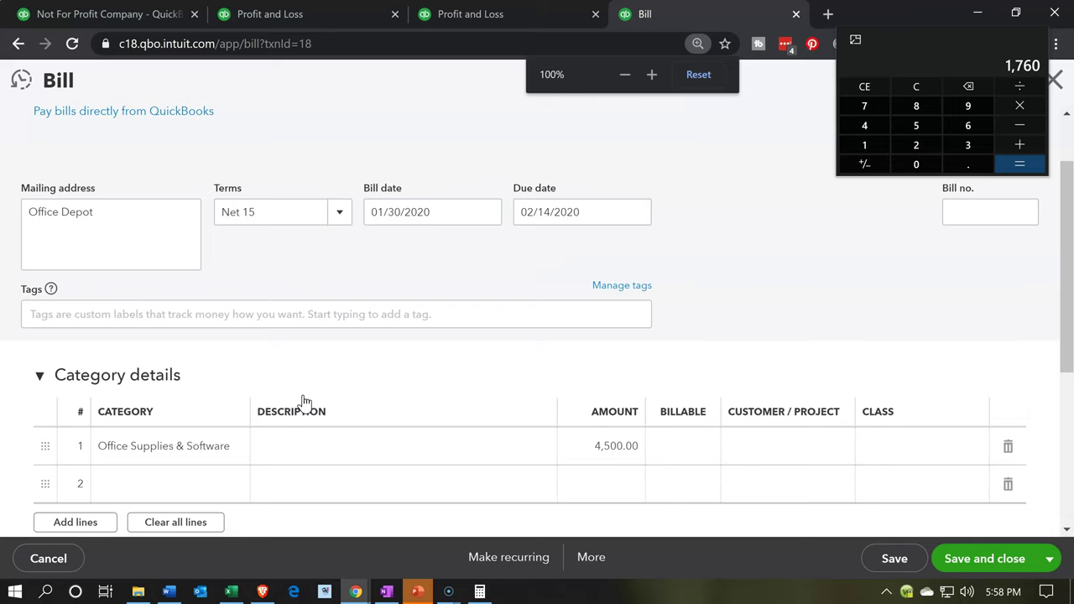
scroll(305, 401, down, 1)
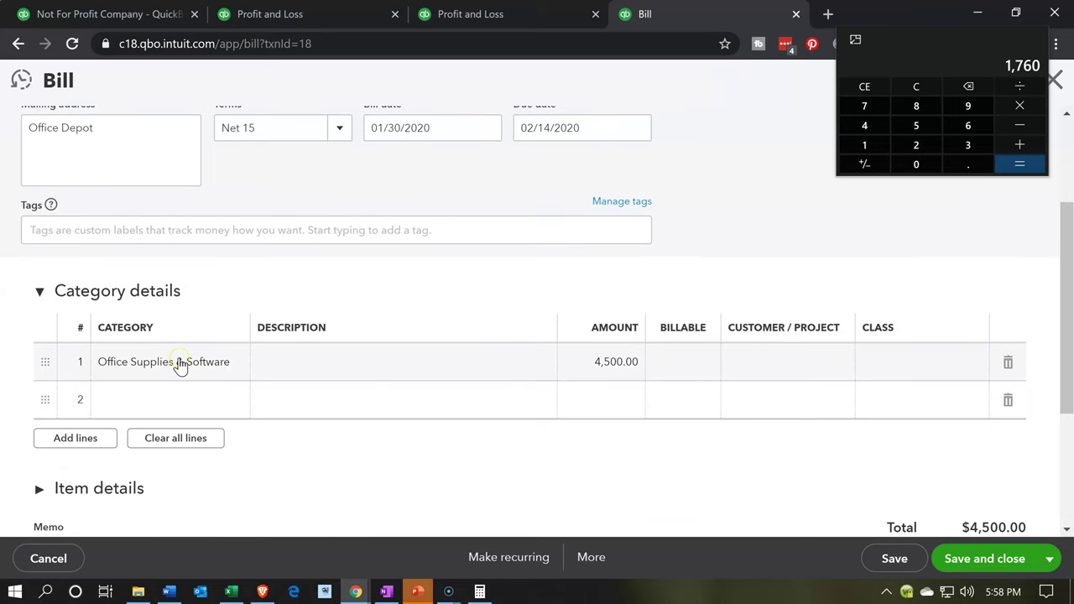
Add a second category line to the bill for Office Supplies & Software with the class Unrestricted:Admin 20%.
click(154, 403)
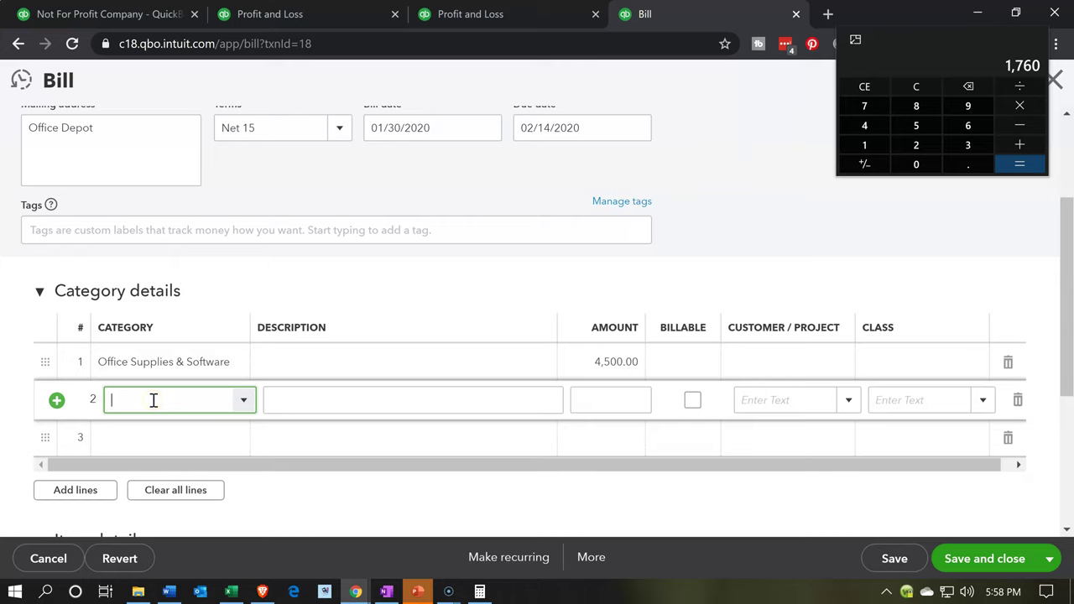
text(Office Supplies & Softw)
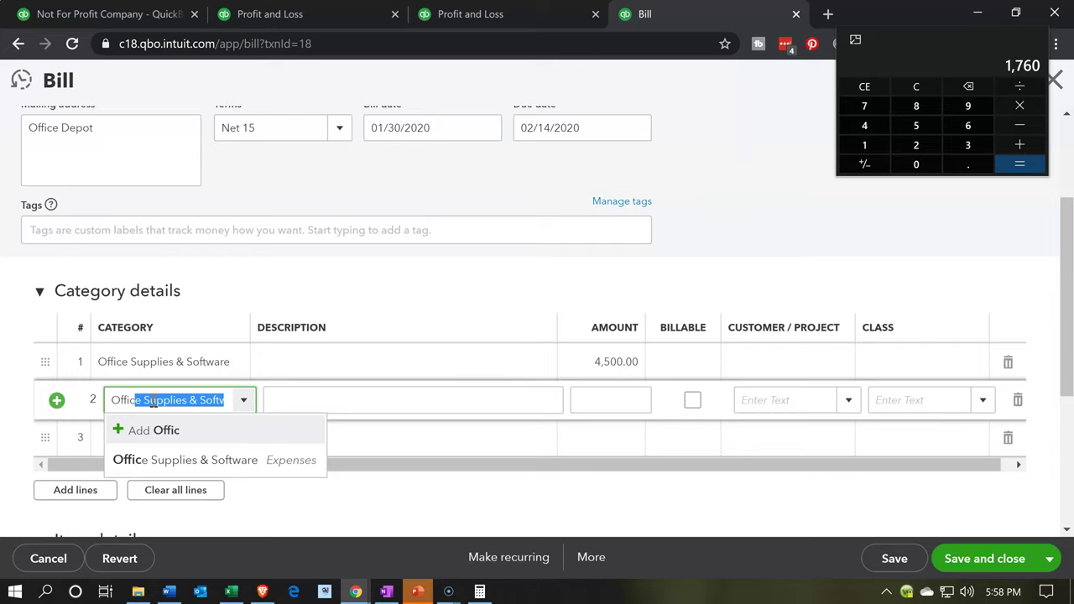
key(Tab)
key(Tab)
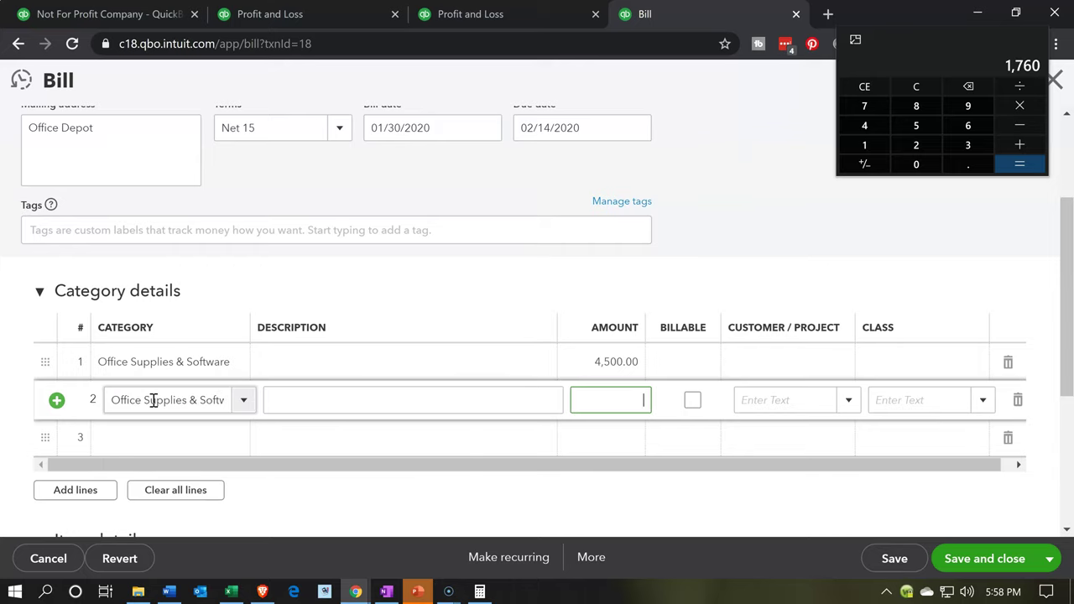
key(Tab)
key(Tab)
key(Tab)
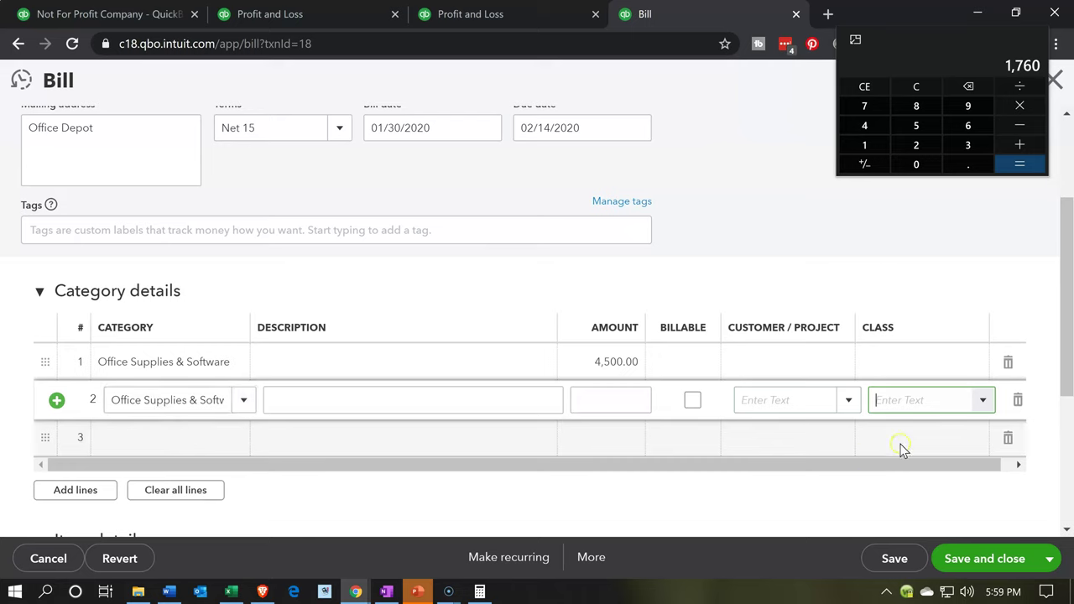
click(982, 401)
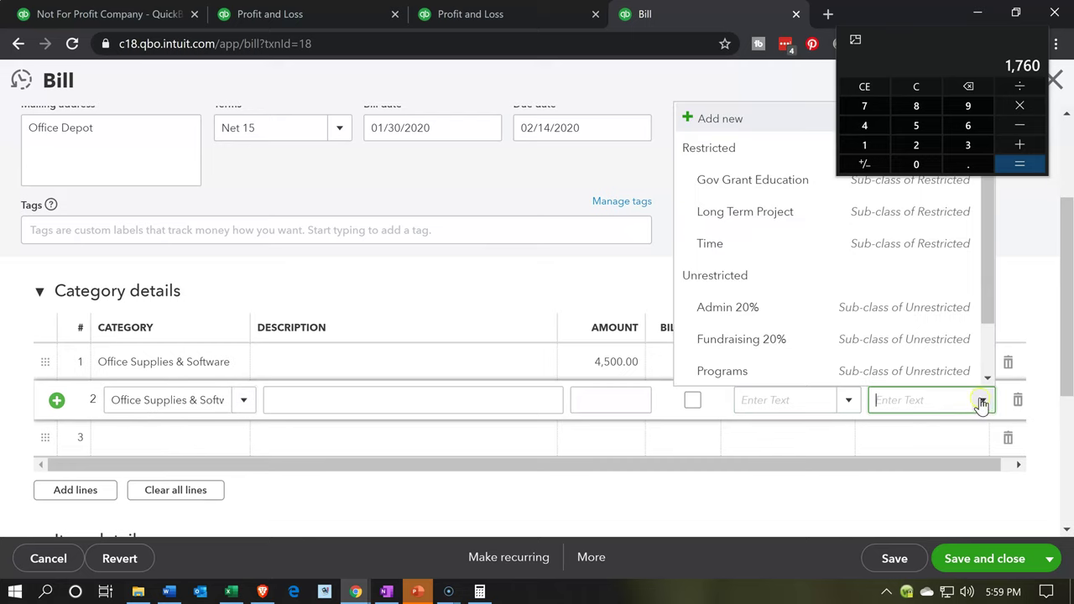
click(727, 308)
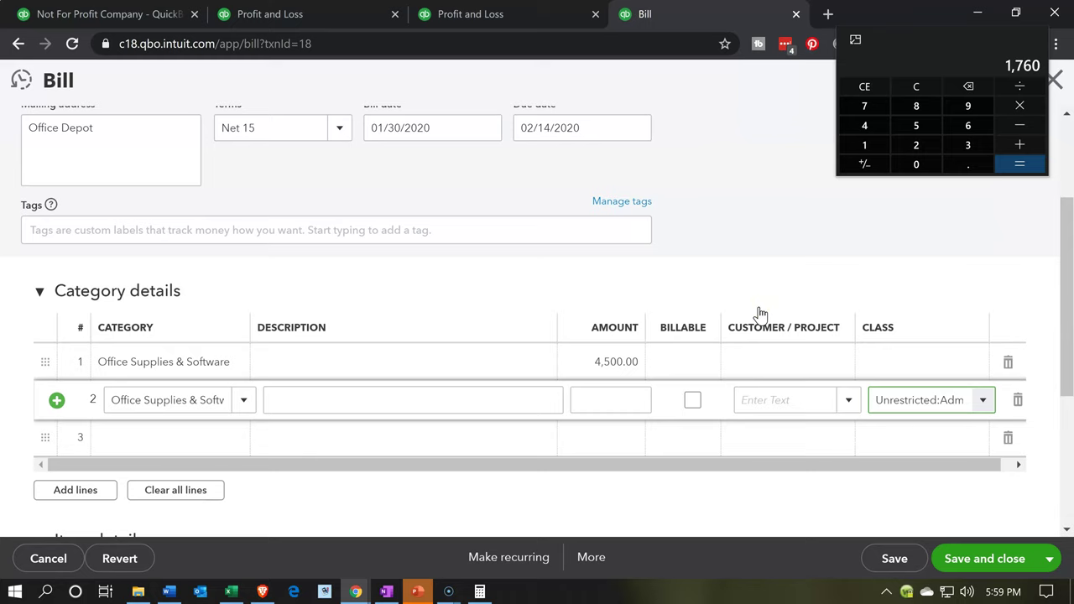
key(Tab)
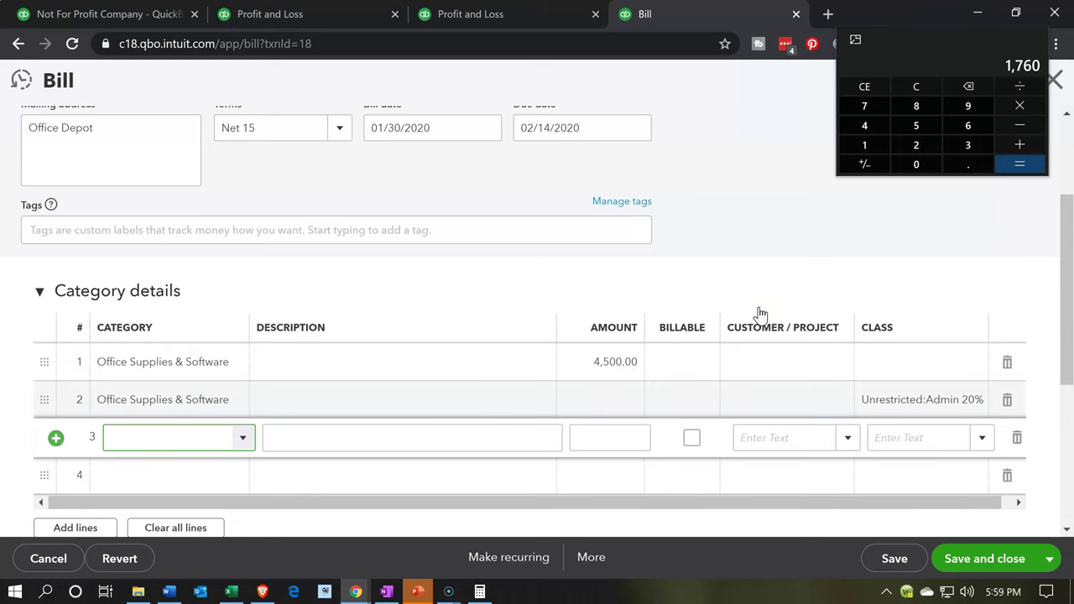
Add an Office Supplies & Software category on line 3 of the bill with the class Unrestricted:Fundraising 20%.
text(Office Supplies & Softw)
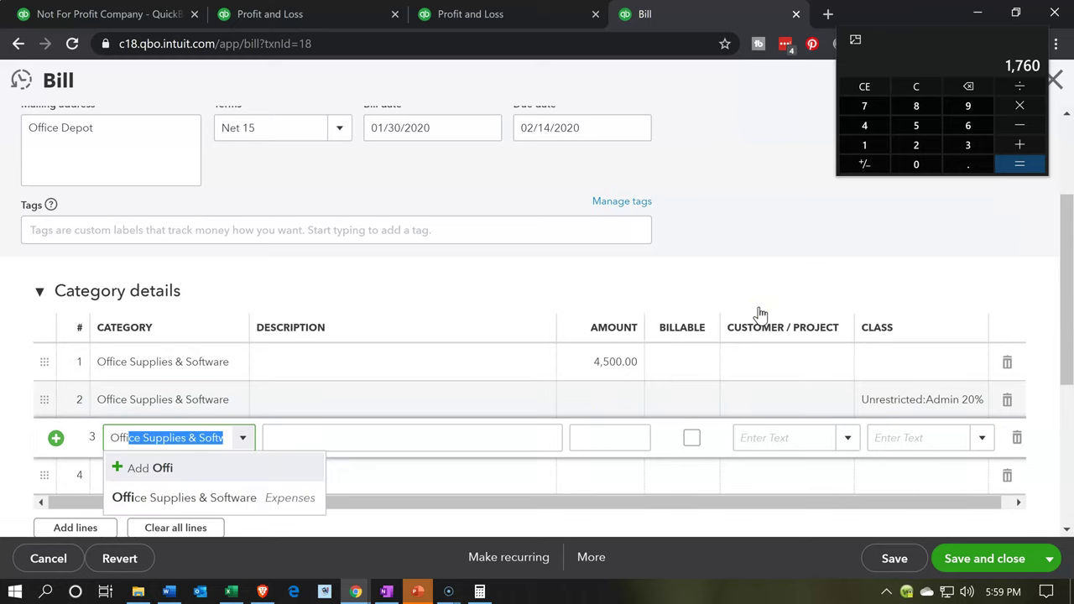
key(Tab)
key(Tab)
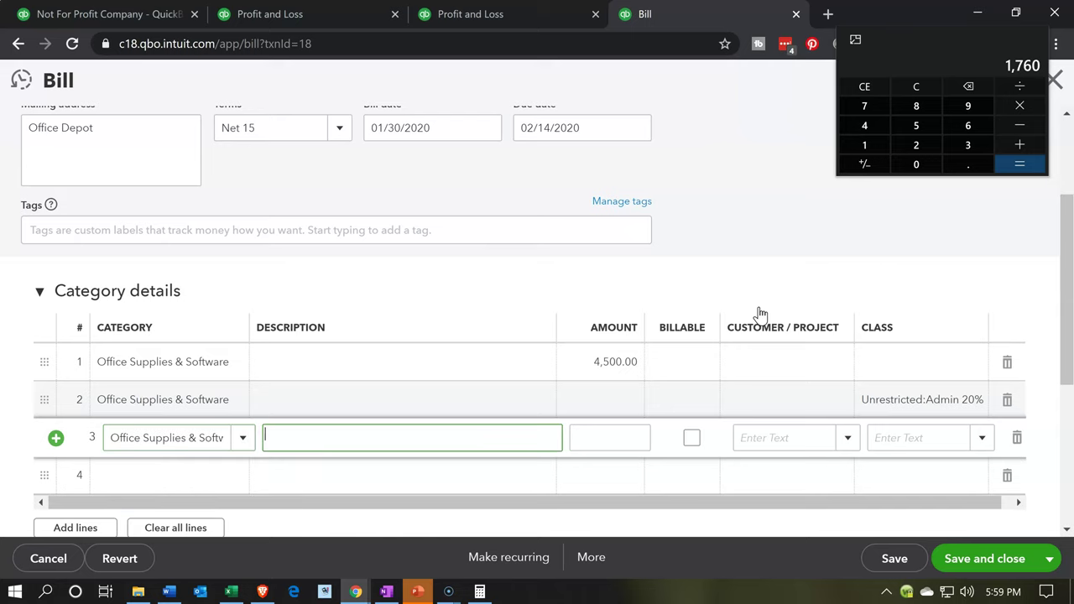
key(Tab)
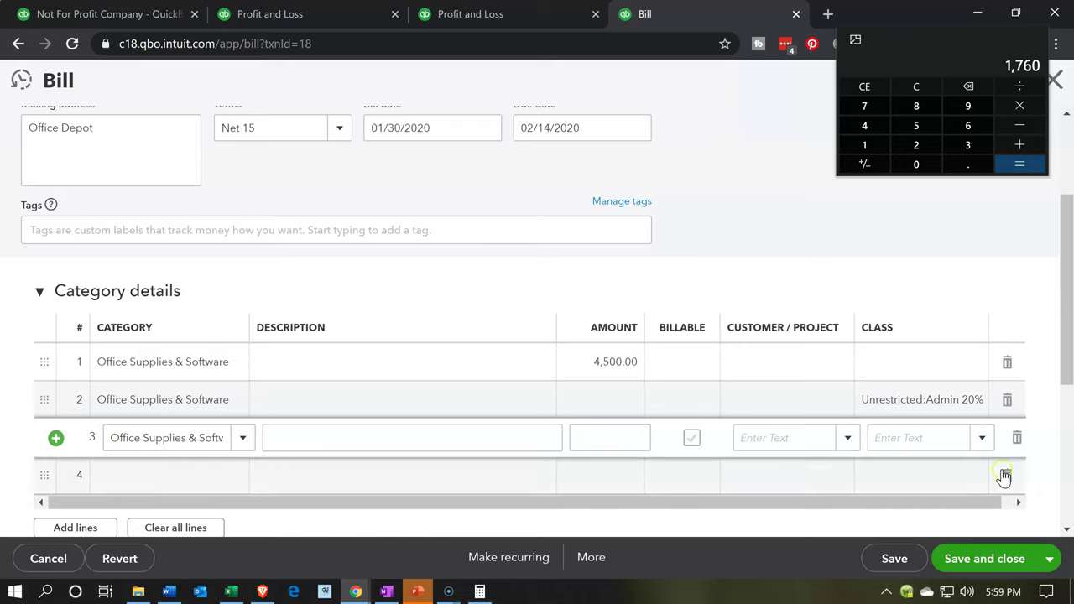
click(983, 440)
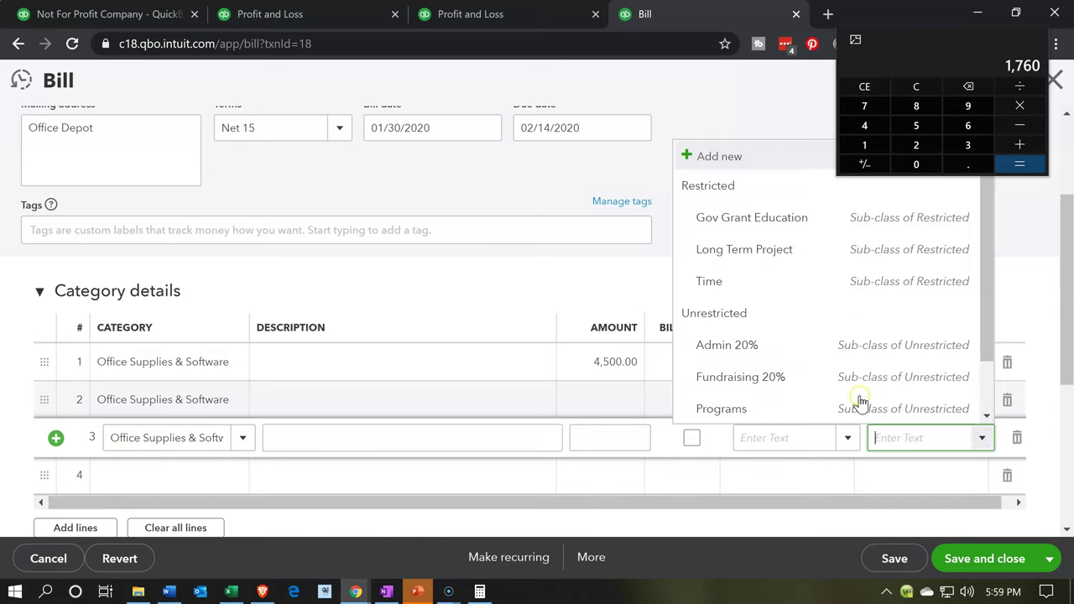
click(810, 386)
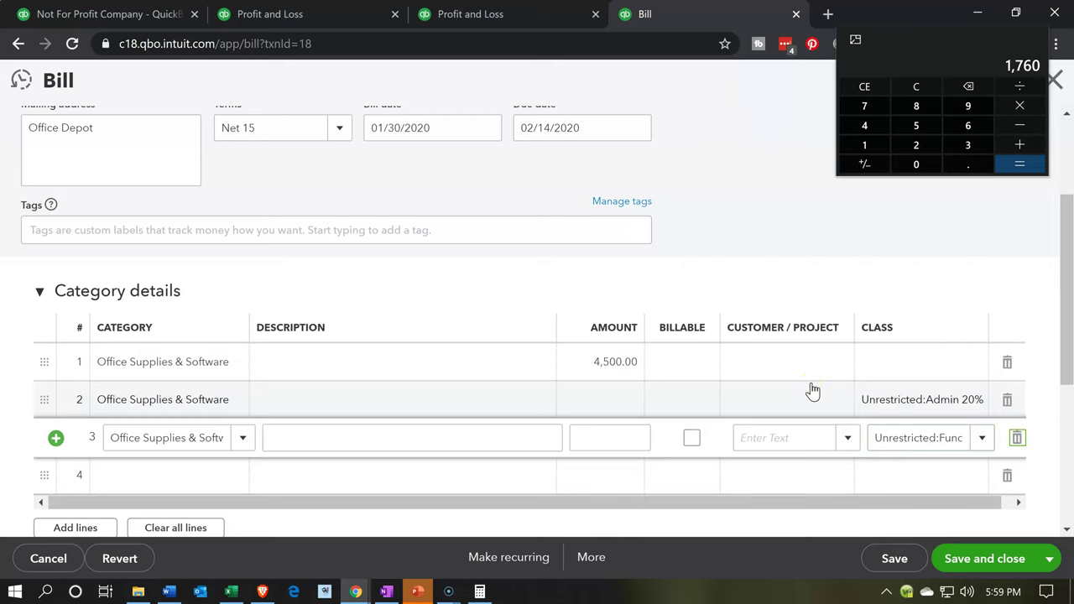
Add an Office Supplies & Software category on line 4 with the Programs sub-class Community Service 20%.
click(184, 482)
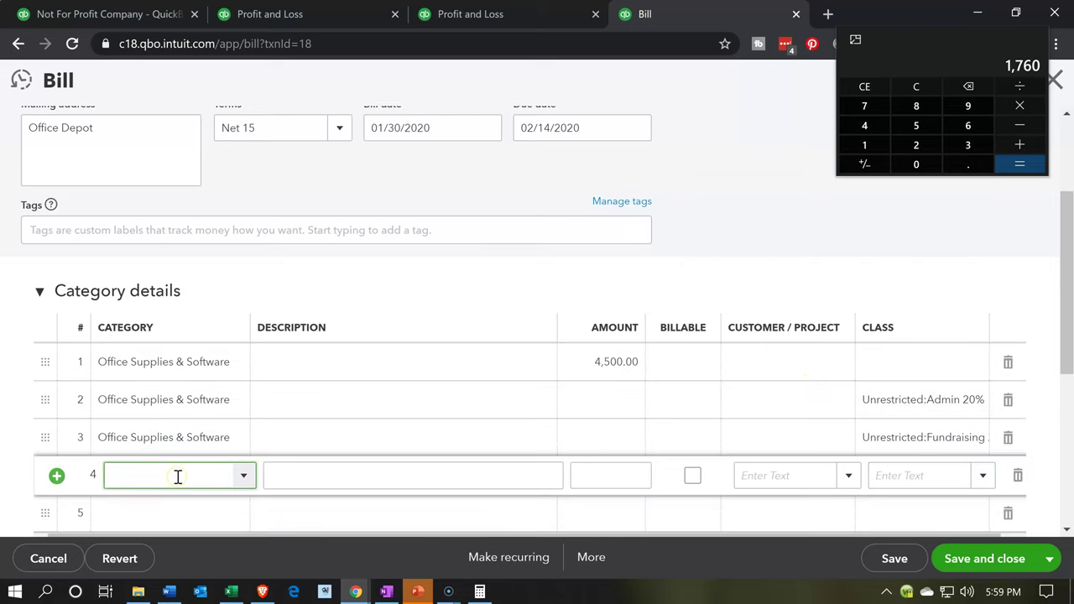
text(Office Supplies & Softv)
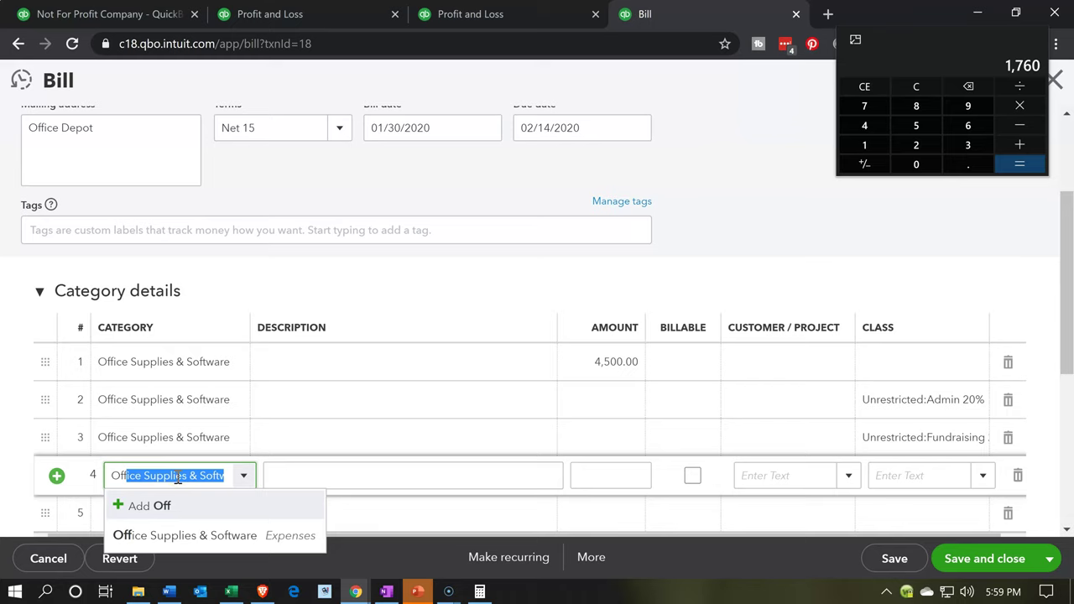
key(Tab)
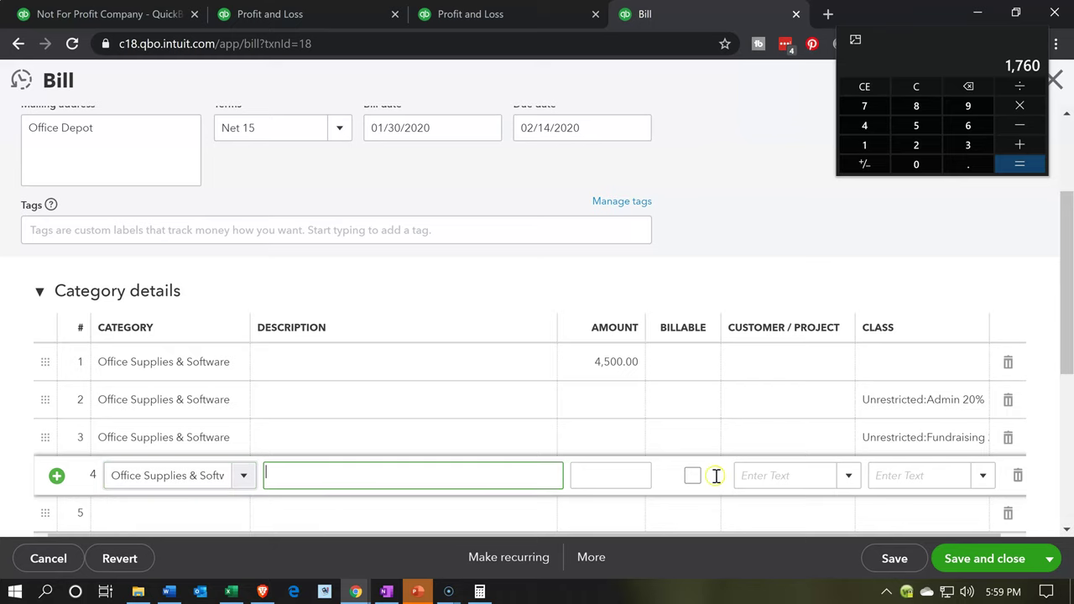
click(983, 480)
scroll(881, 400, down, 1)
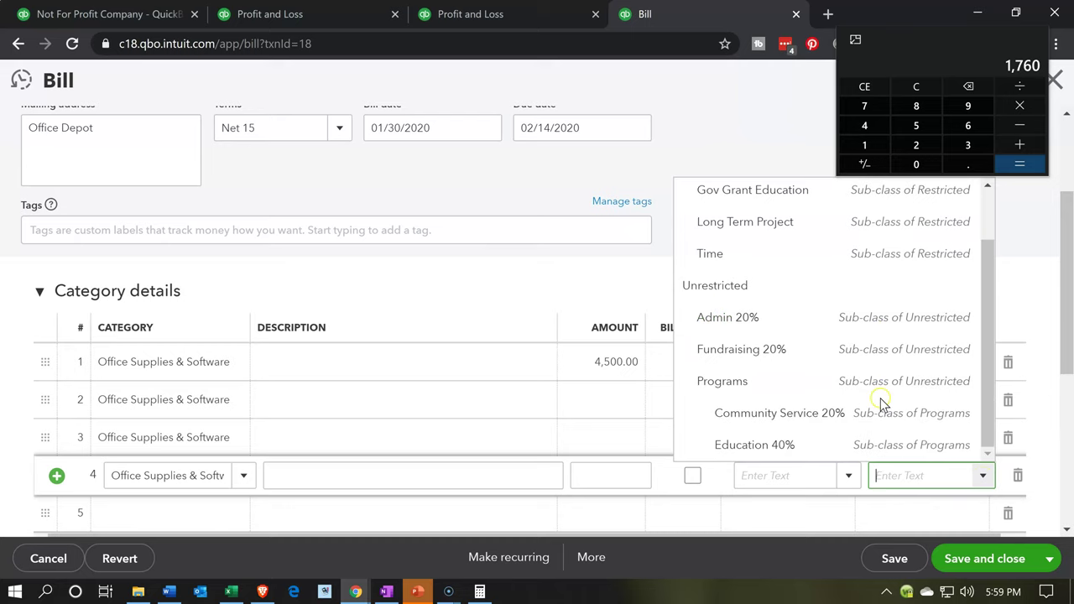
click(835, 411)
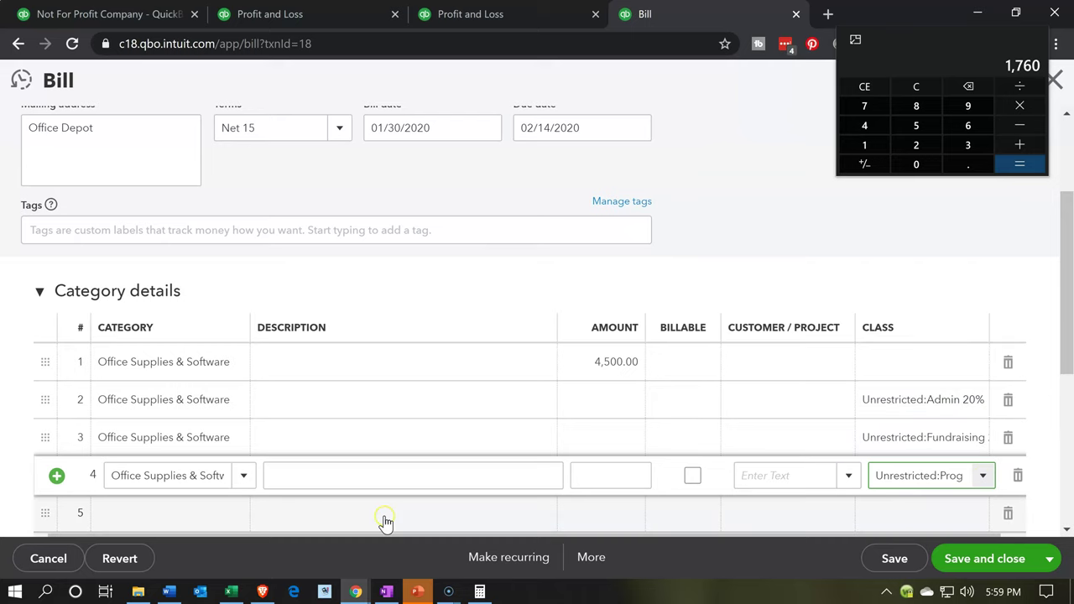
Add Office Supplies & Software on line 5 with the Programs sub-class Education 40%, and widen the Class column to show the full class names.
click(177, 520)
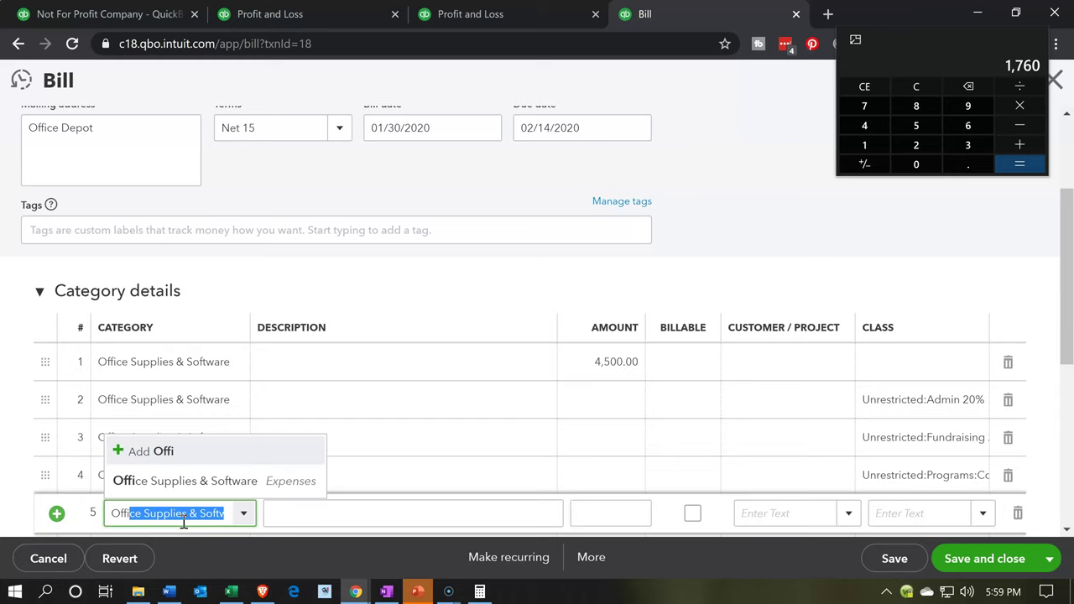
key(Tab)
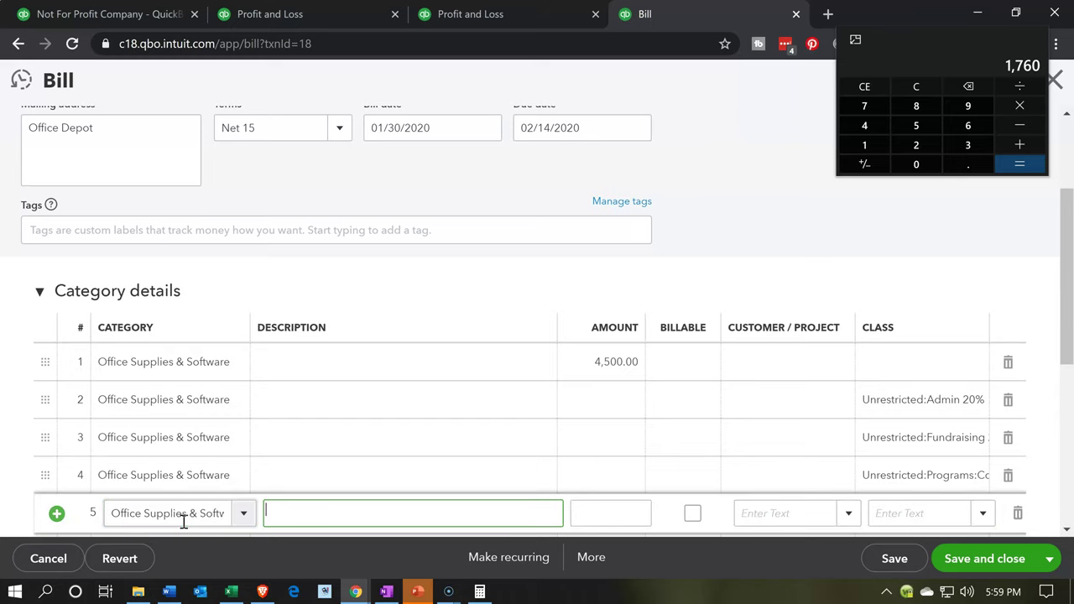
click(983, 519)
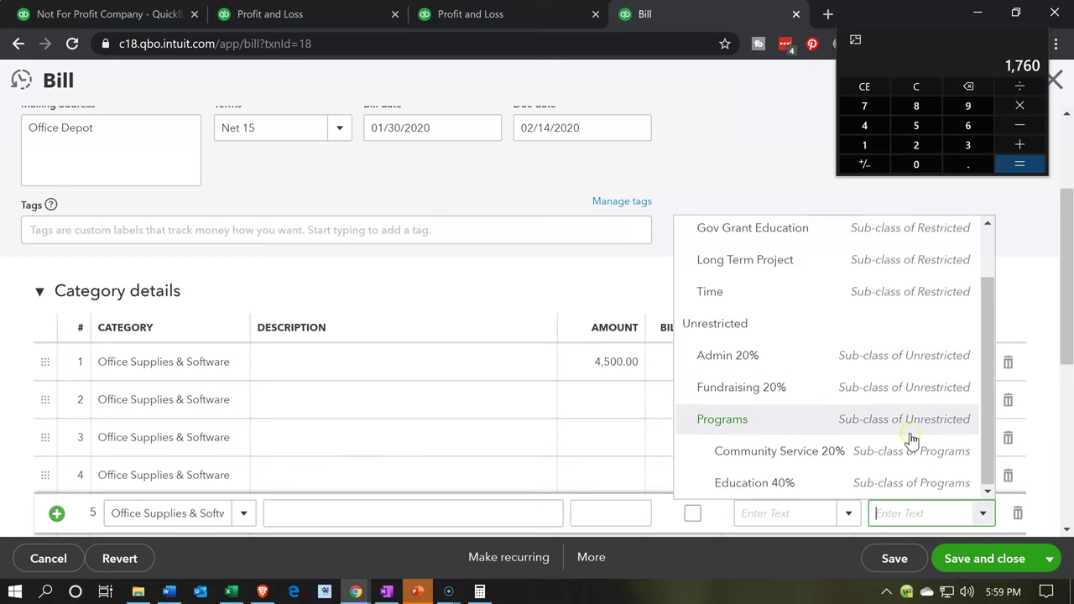
click(791, 452)
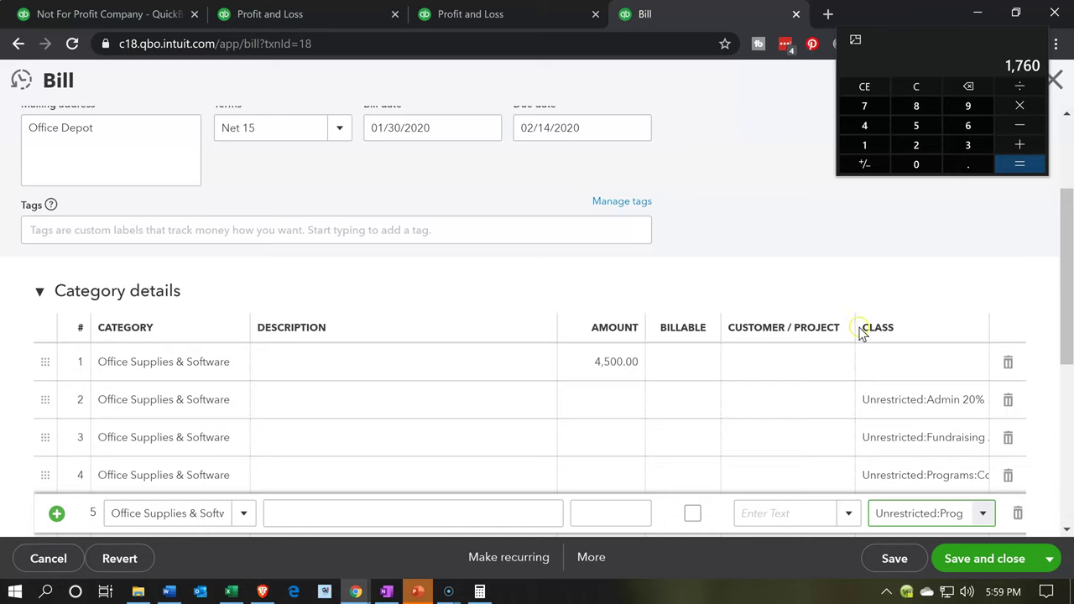
drag(854, 332, 757, 323)
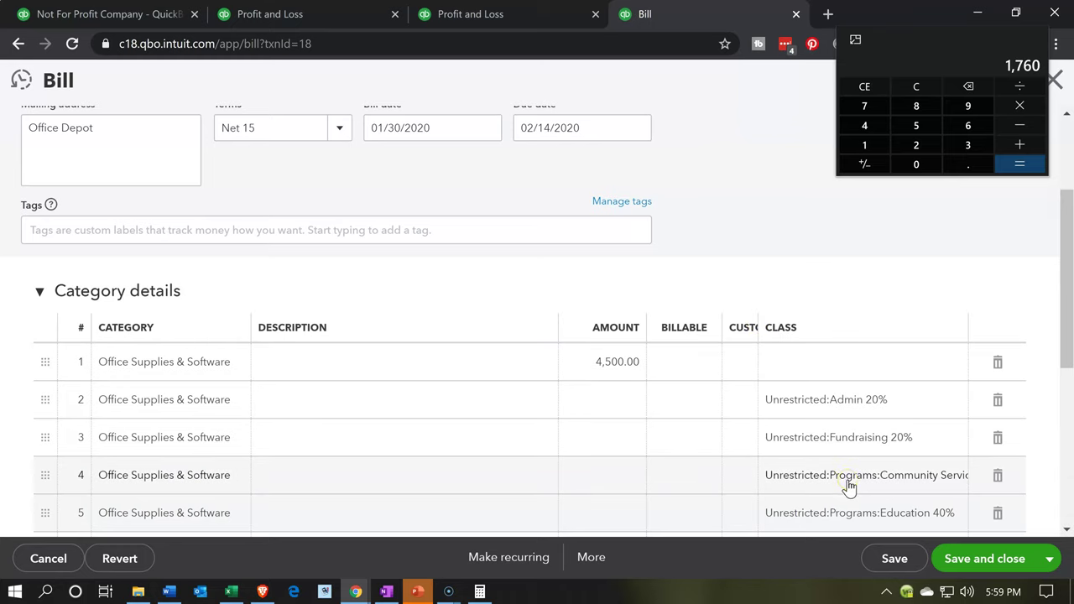
Clear the calculator, calculate 20% of 4500 and enter 900 as the amount on line 2, the Admin 20% line.
click(920, 94)
click(707, 165)
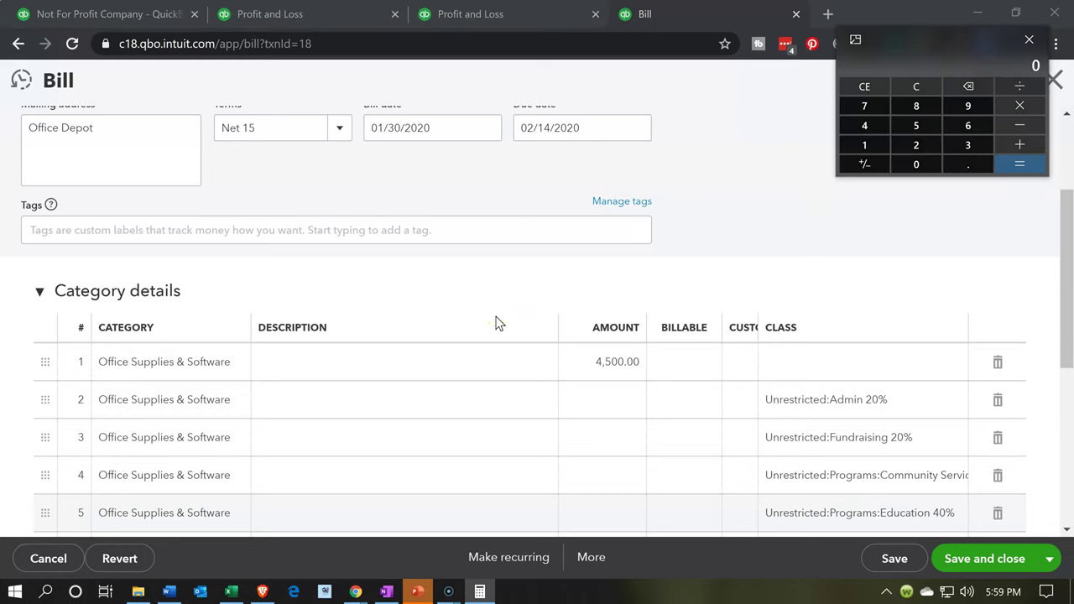
text(4500*.5)
key(Return)
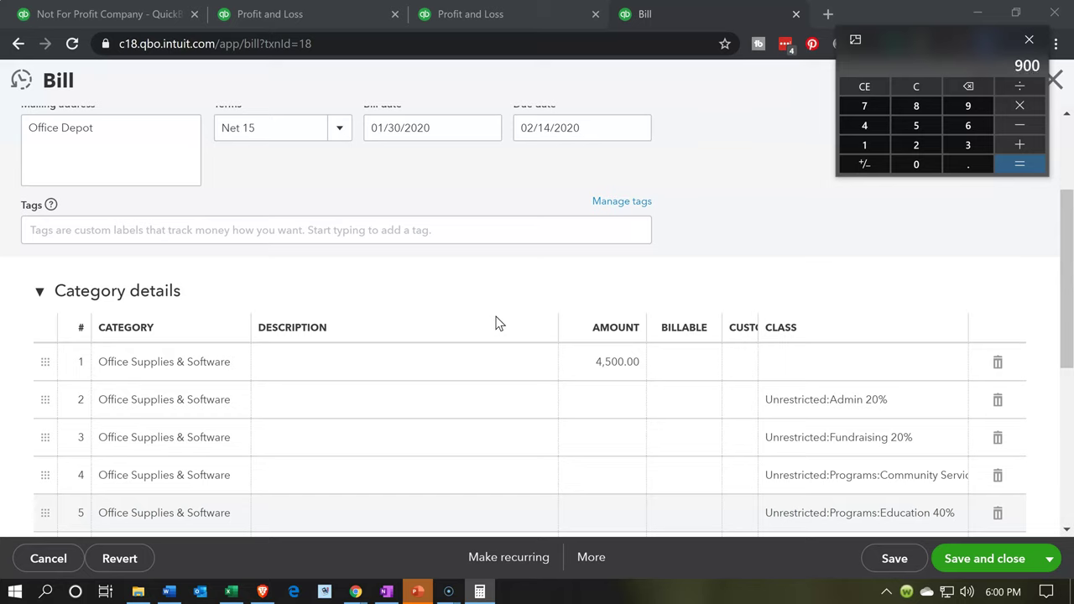
click(619, 412)
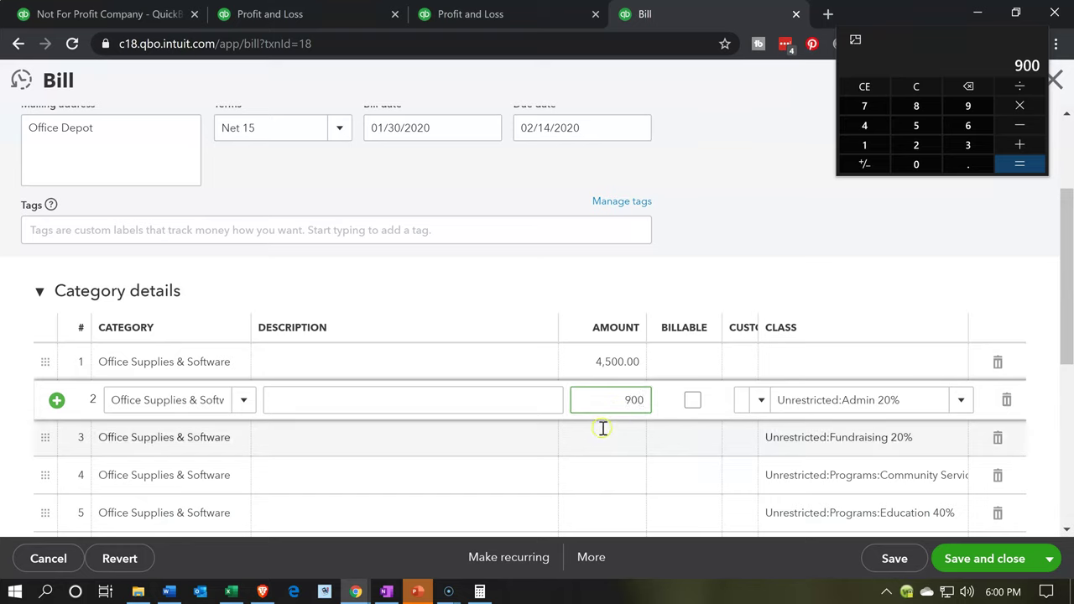
Enter 900 as the amount on the bill's Fundraising 20% line and on the Community Service 20% line.
click(601, 437)
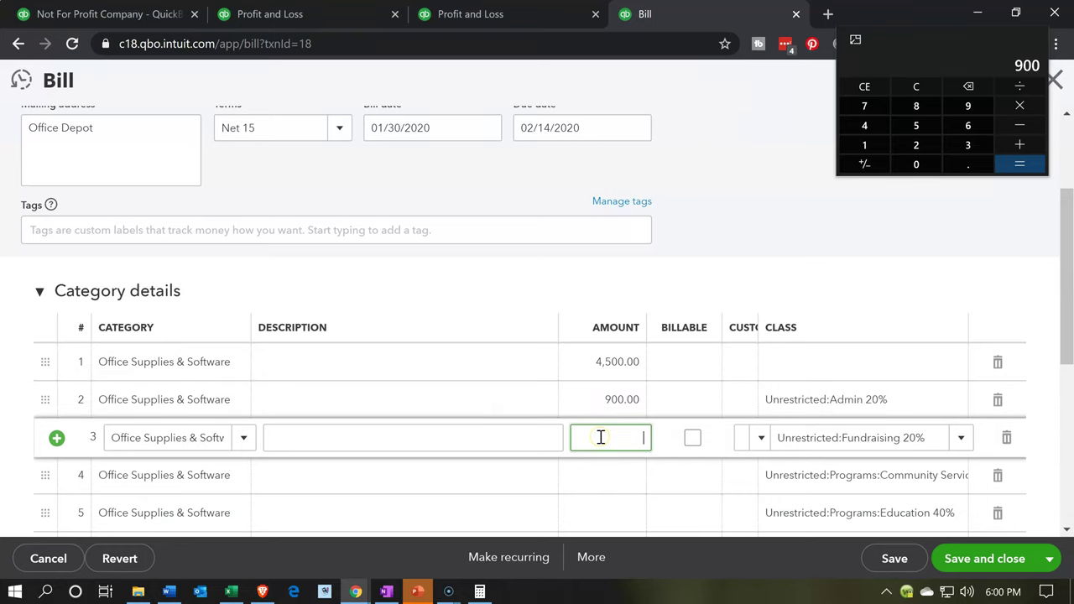
text(900)
click(608, 480)
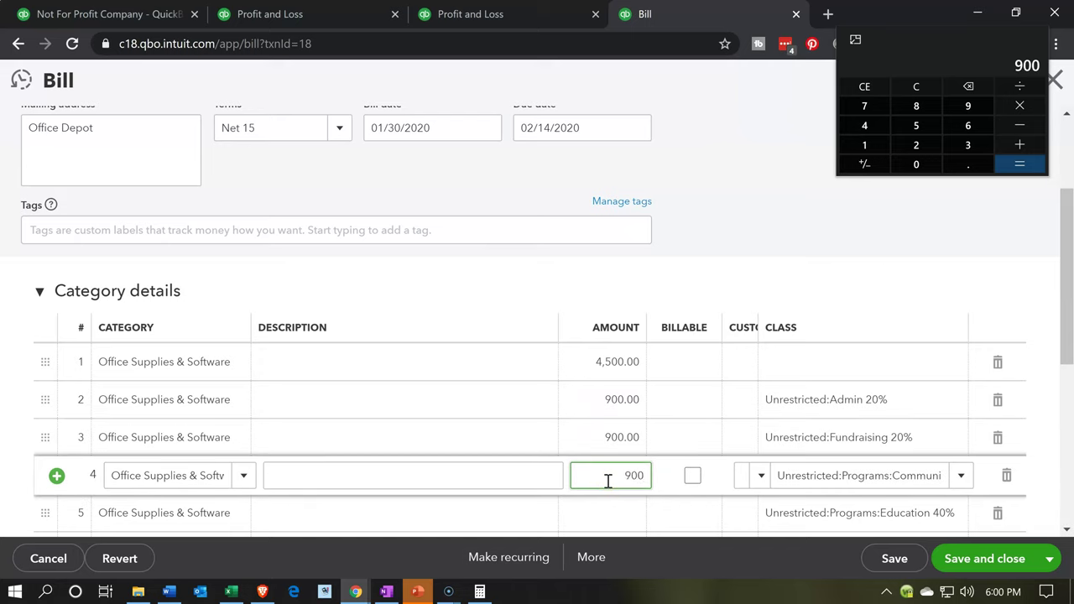
Clear the calculator, calculate 40% of 4500 and enter 1,800 as the amount on the Education 40% line.
click(932, 87)
text(4500)
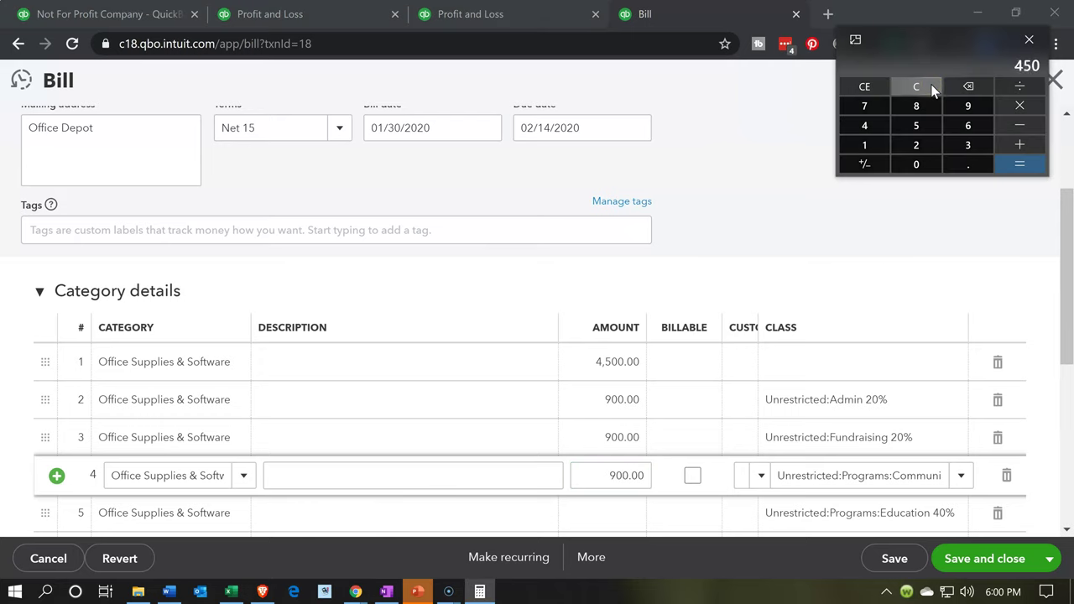
text(*.4)
key(Return)
scroll(647, 411, down, 1)
click(628, 432)
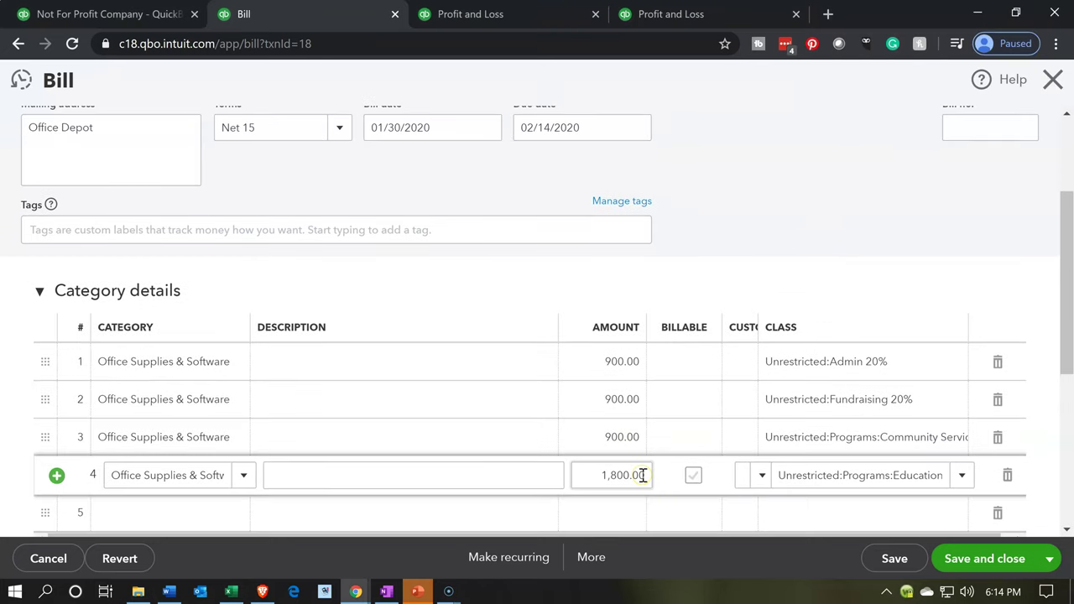
Check the bill's balance due against its class lines, and save and close the bill.
click(621, 512)
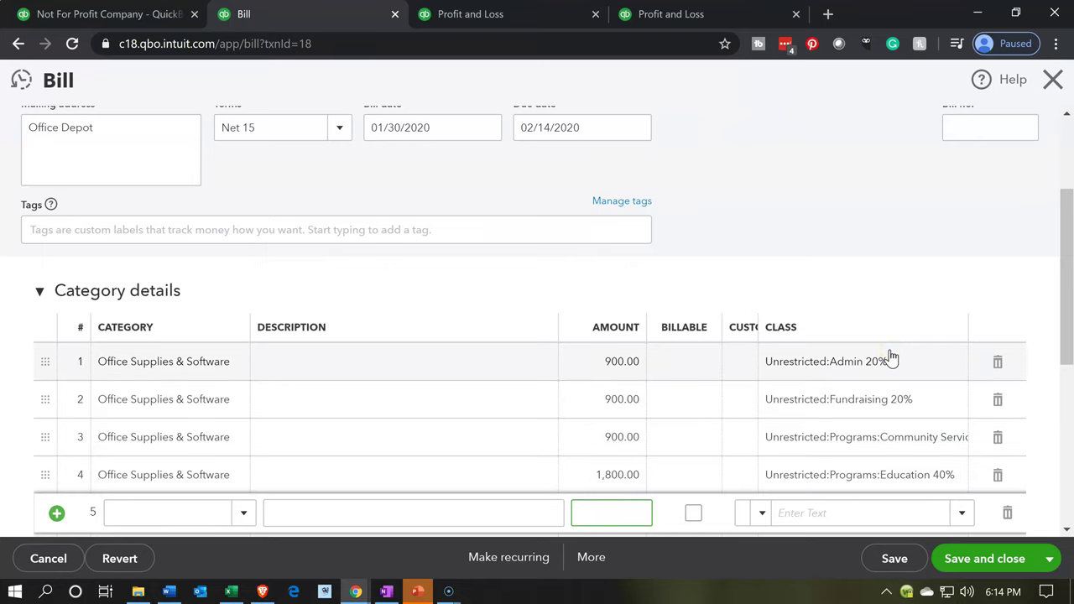
scroll(892, 358, up, 3)
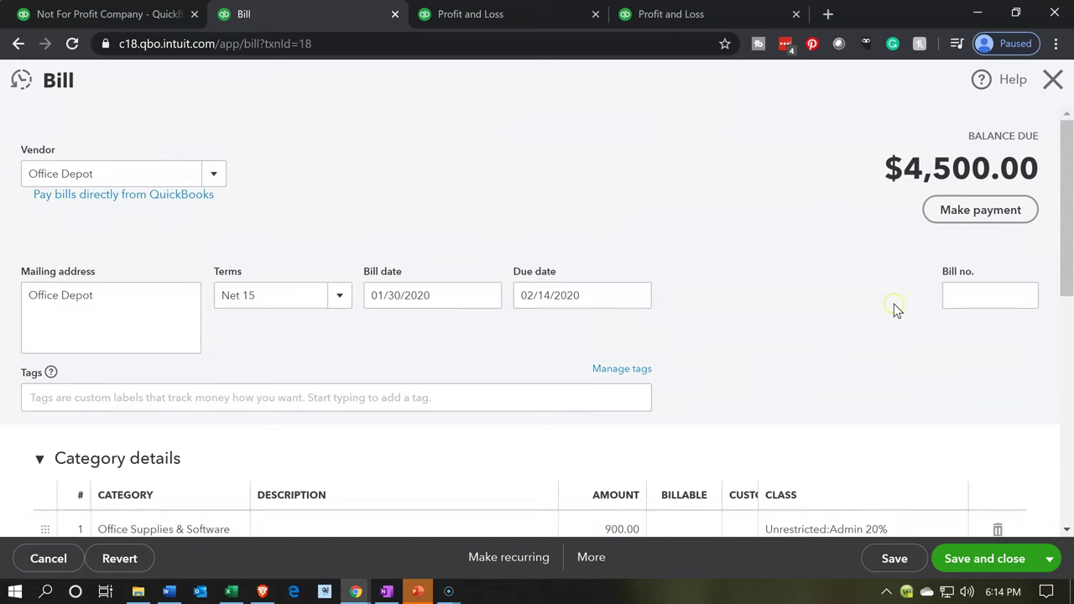
scroll(894, 305, down, 3)
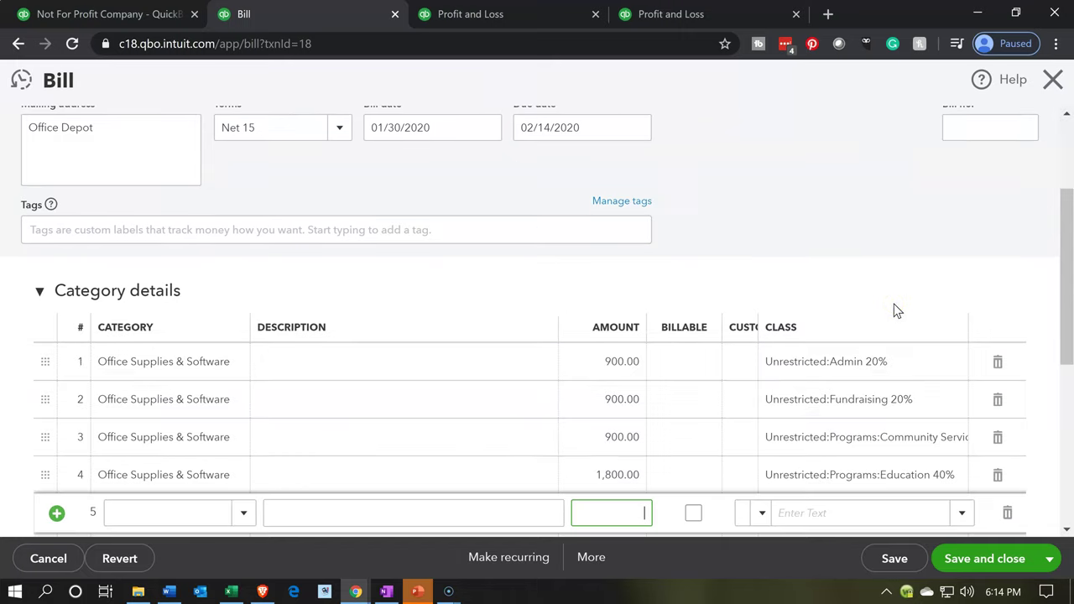
scroll(895, 311, up, 3)
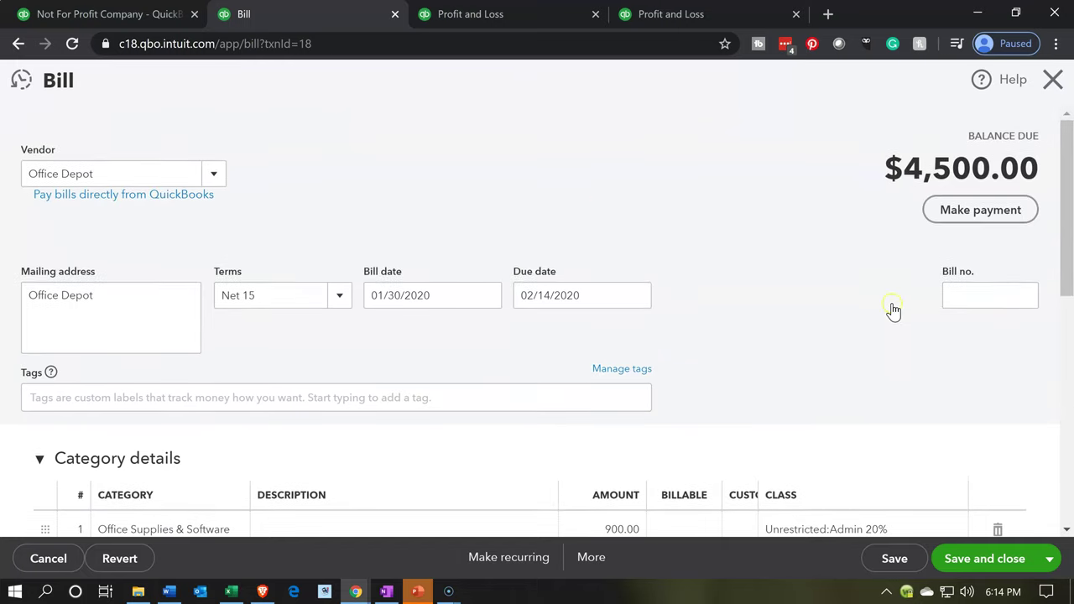
scroll(897, 217, down, 3)
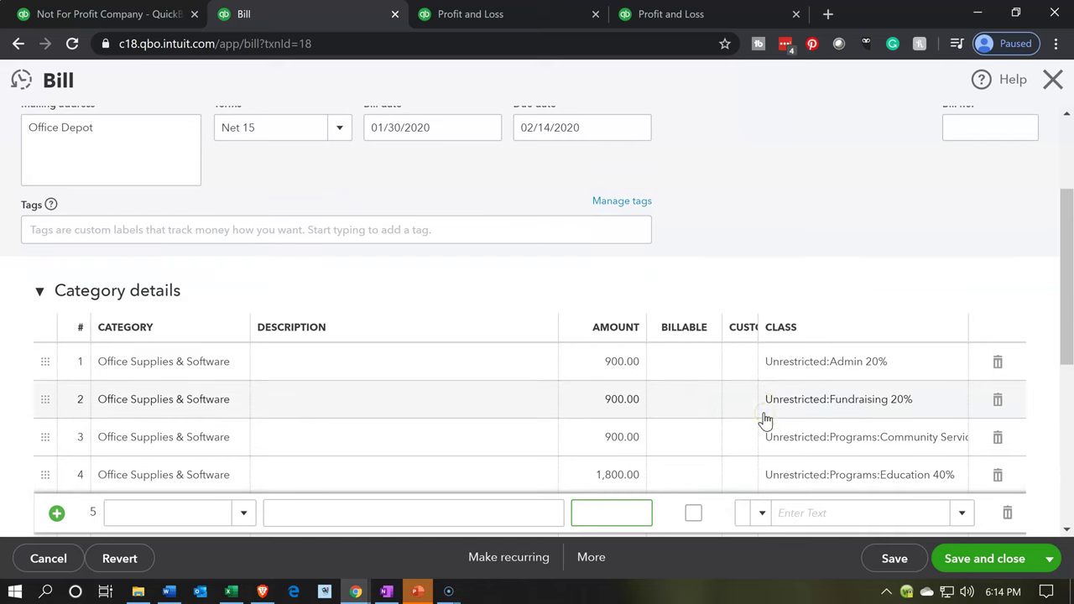
click(986, 567)
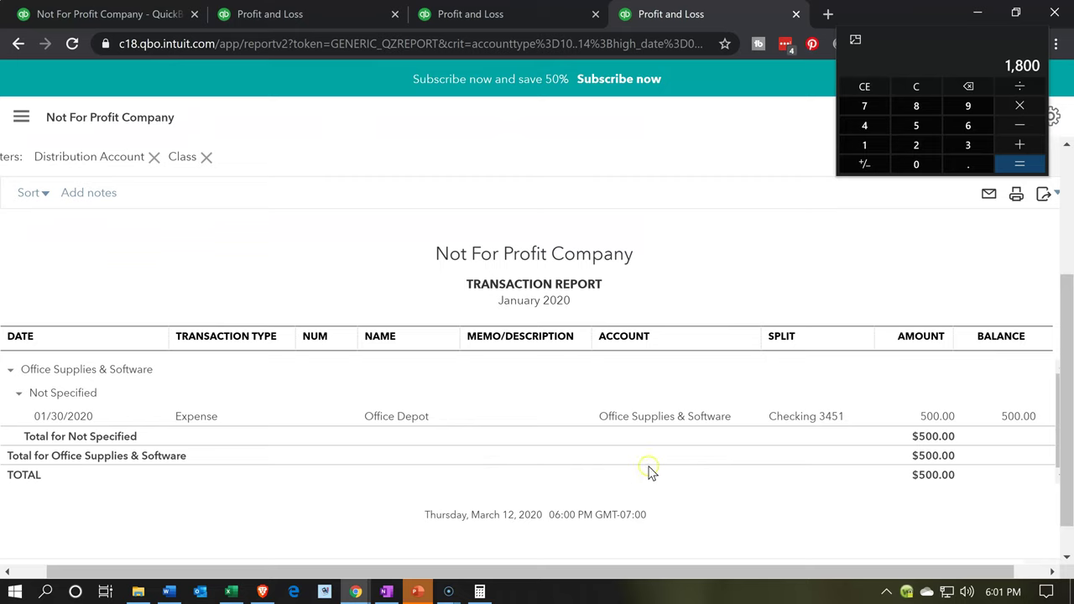
Open the 01/30/2020 Office Depot expense from the transaction report and hide the suggested-bill pane.
click(942, 416)
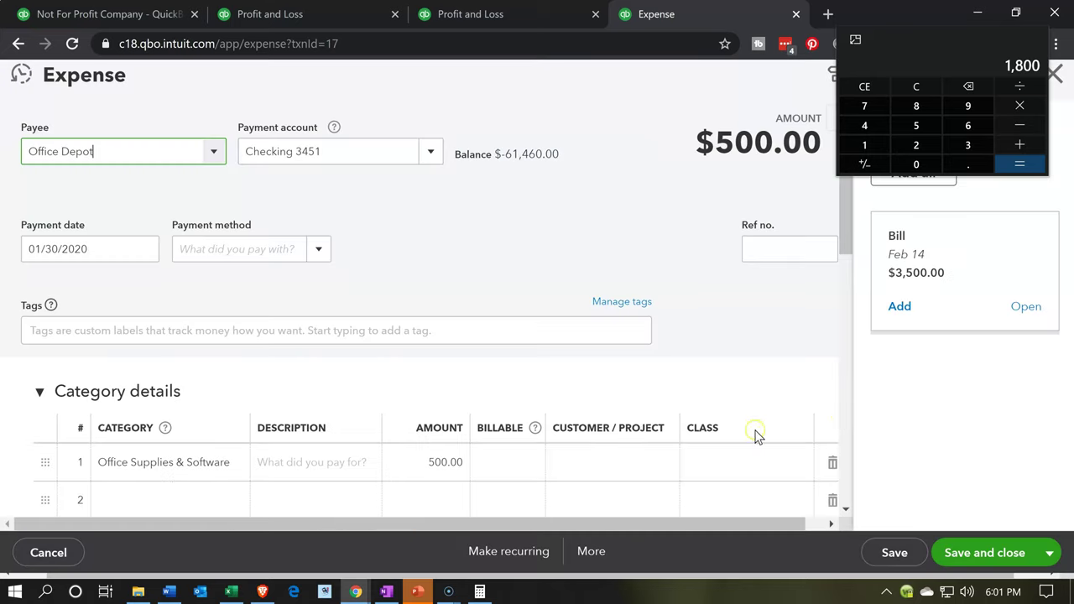
click(1057, 80)
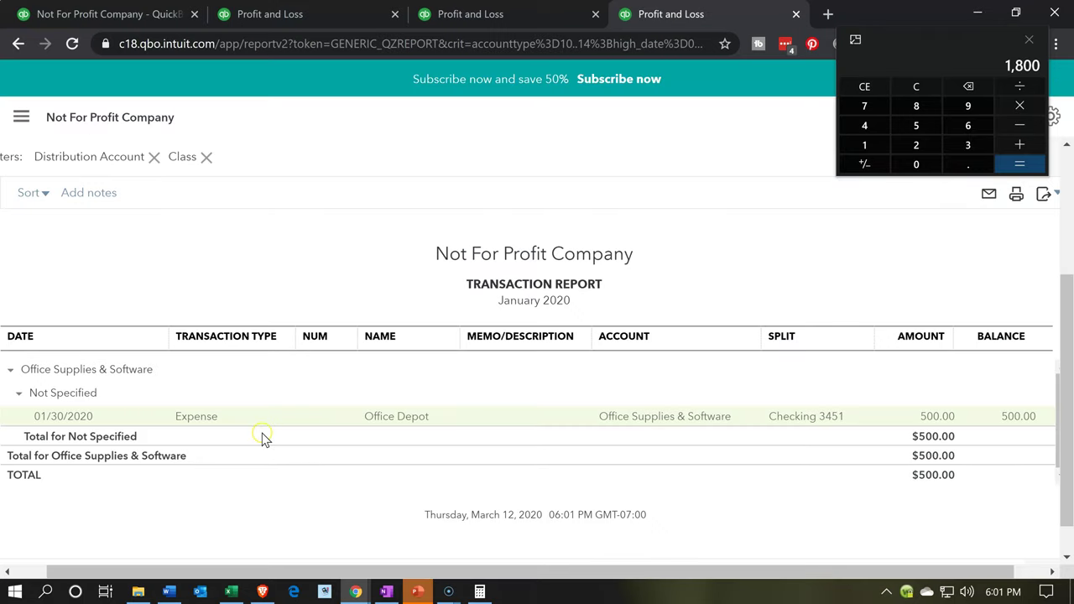
click(396, 417)
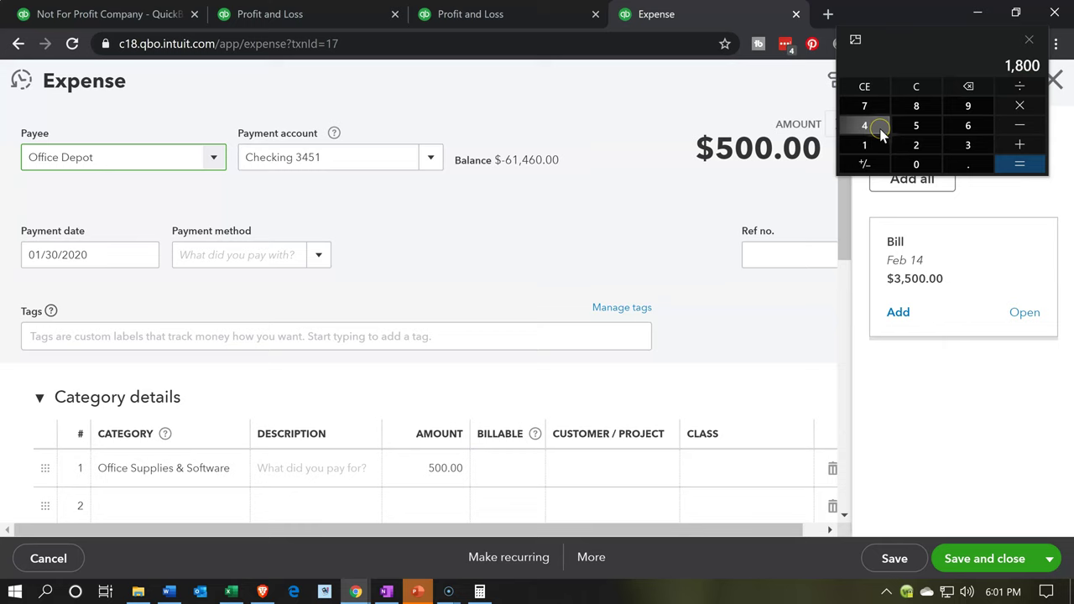
click(313, 415)
scroll(317, 417, down, 1)
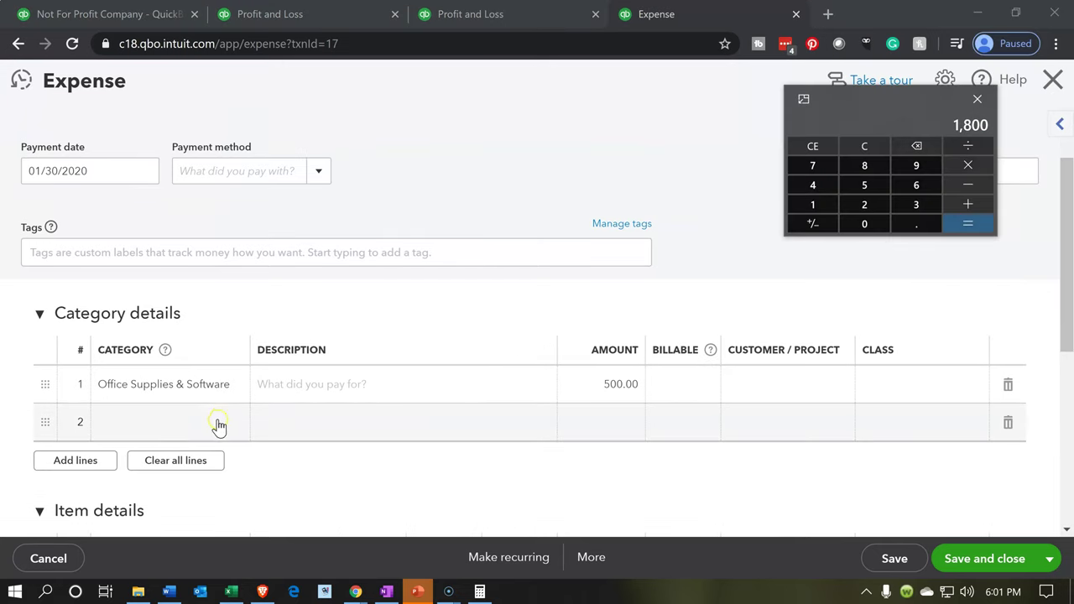
Add an Office Supplies & Software category on line 2 of the expense with the class Unrestricted:Admin 20%.
click(174, 431)
text(Office Supplies & Softw)
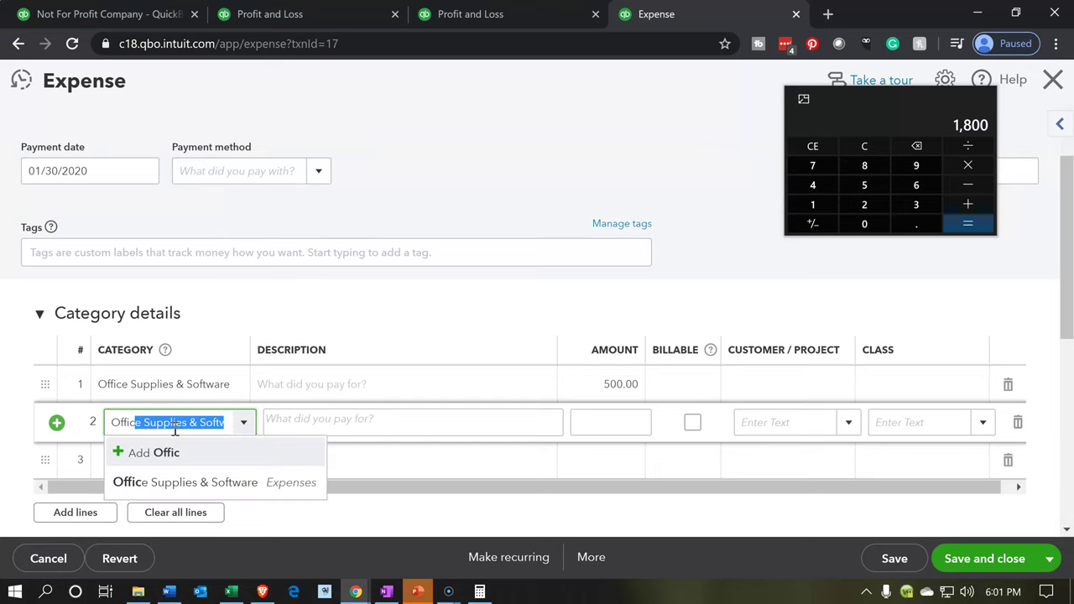
key(Tab)
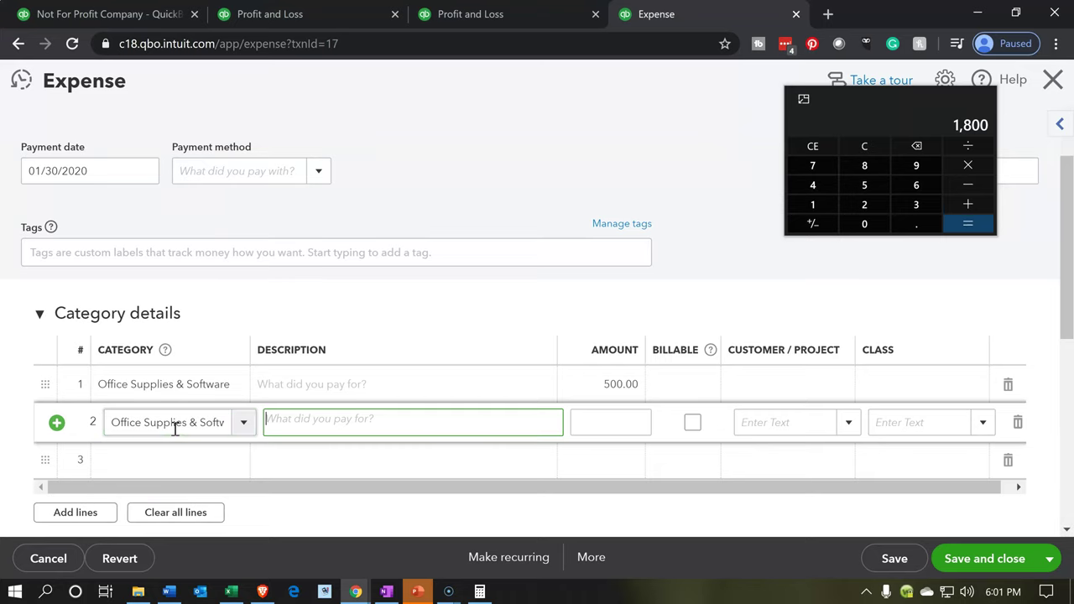
click(985, 426)
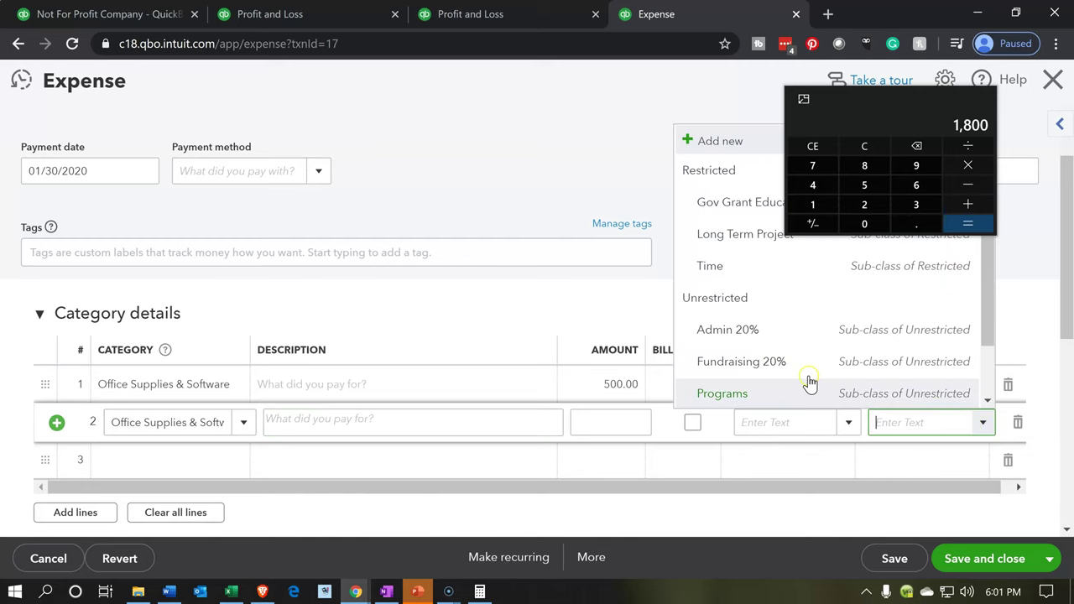
click(750, 344)
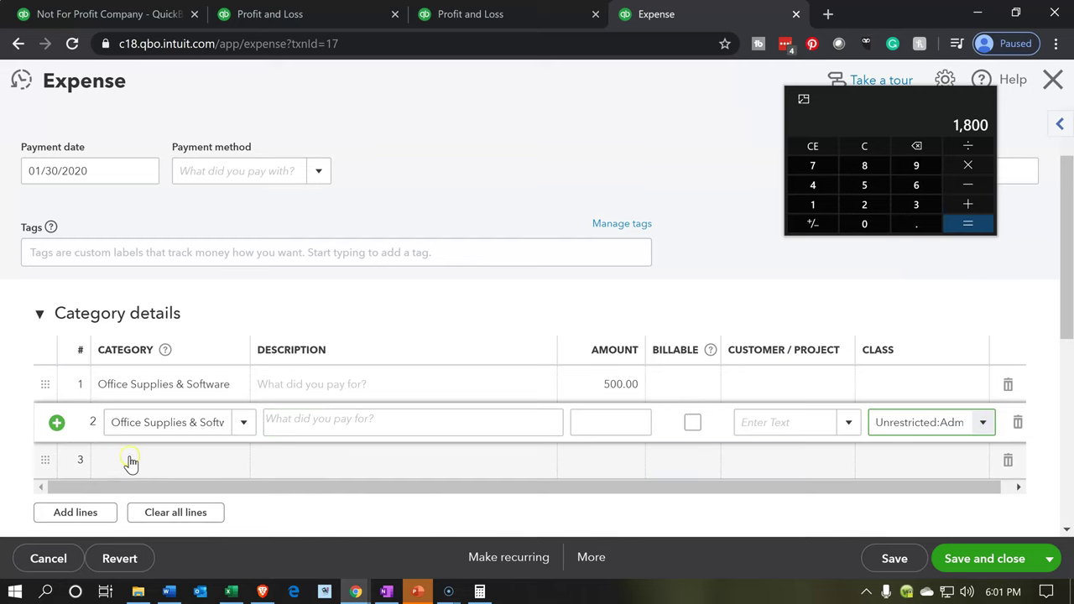
Add an Office Supplies & Software category on line 3 of the expense with the class Unrestricted:Fundraising 20%.
click(130, 460)
text(Office Supplies & Softw)
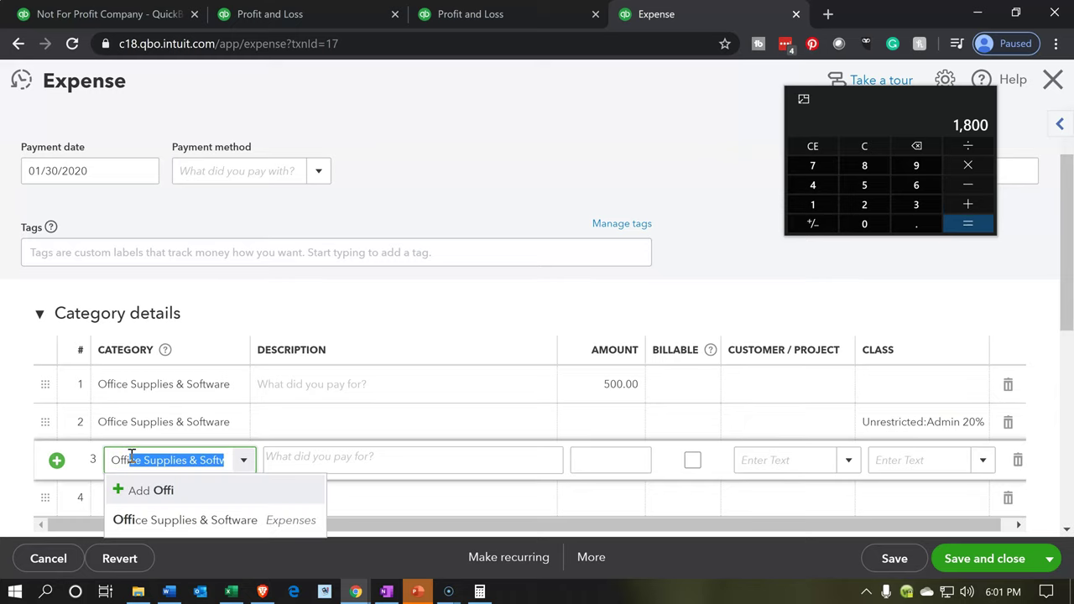
key(Tab)
key(Tab)
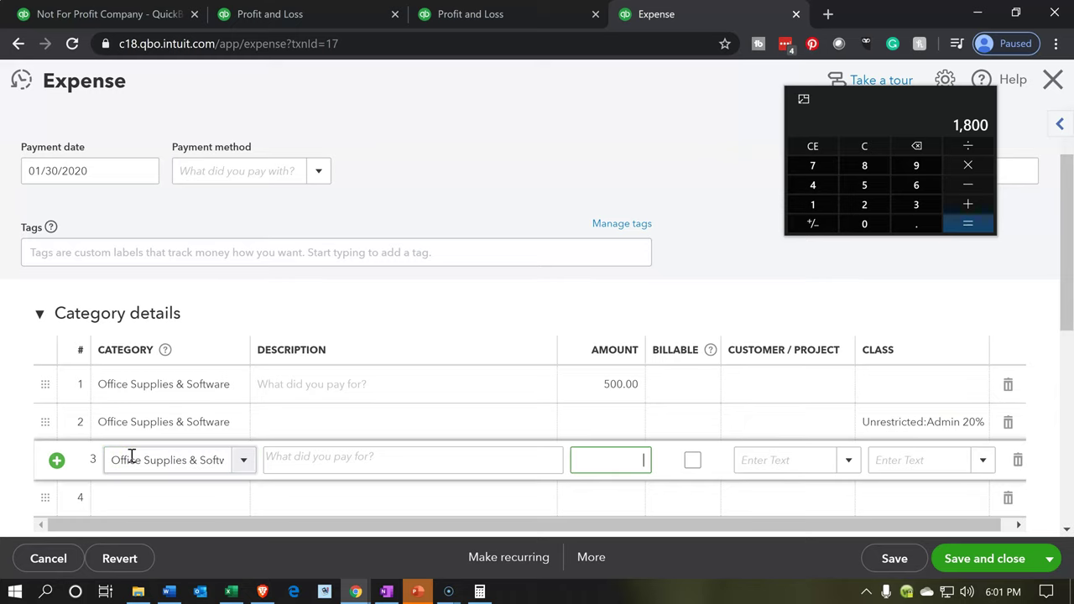
click(982, 464)
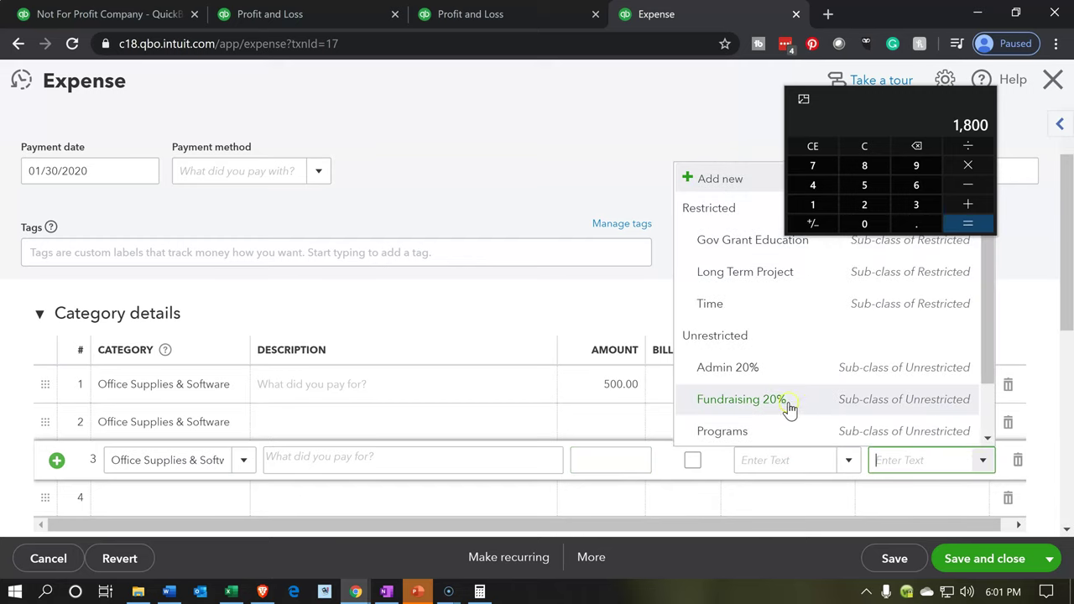
click(789, 407)
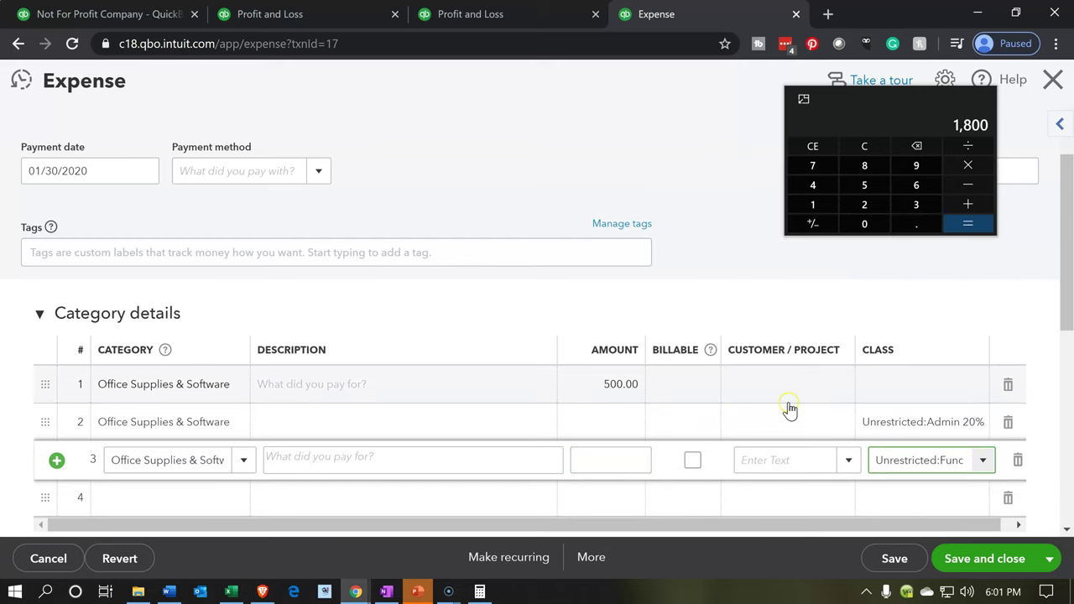
Add an Office Supplies & Software category on line 4 of the expense with the Programs sub-class Community Service 20%.
click(124, 500)
text(Office Supplies & Softw)
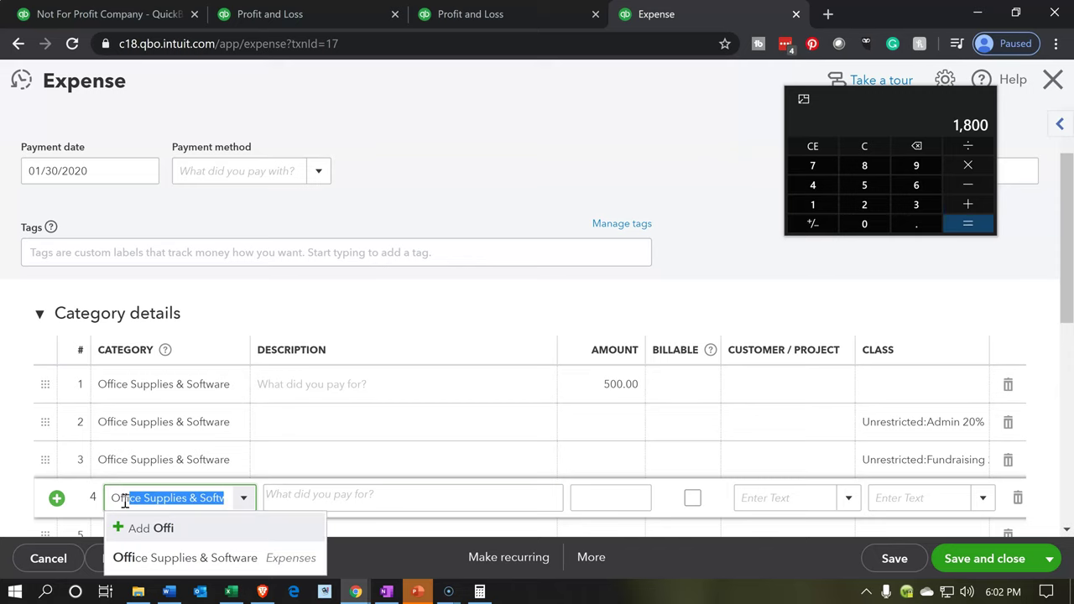
key(Tab)
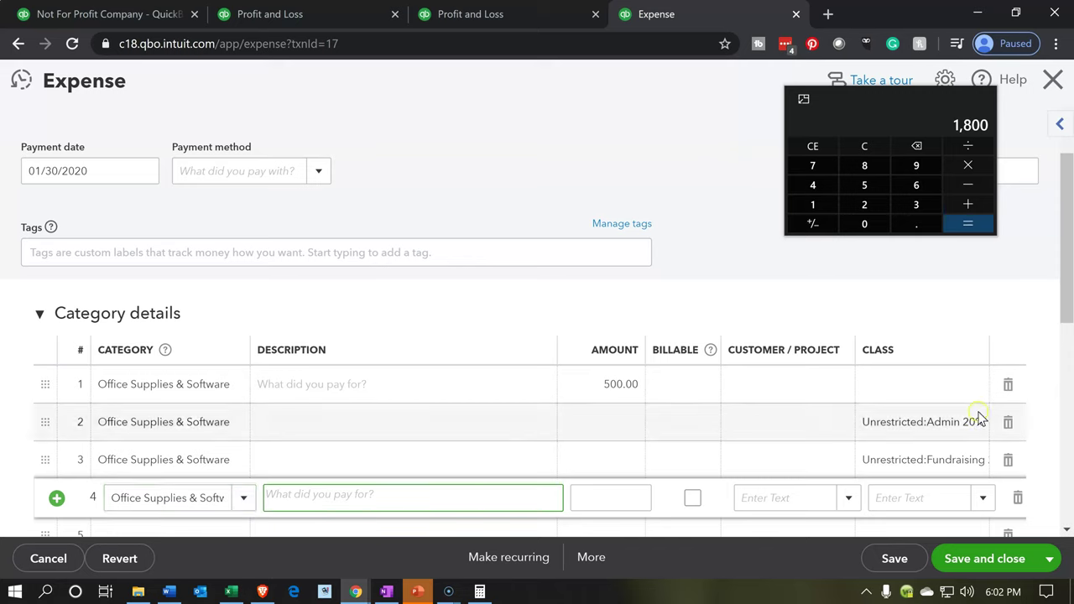
click(985, 501)
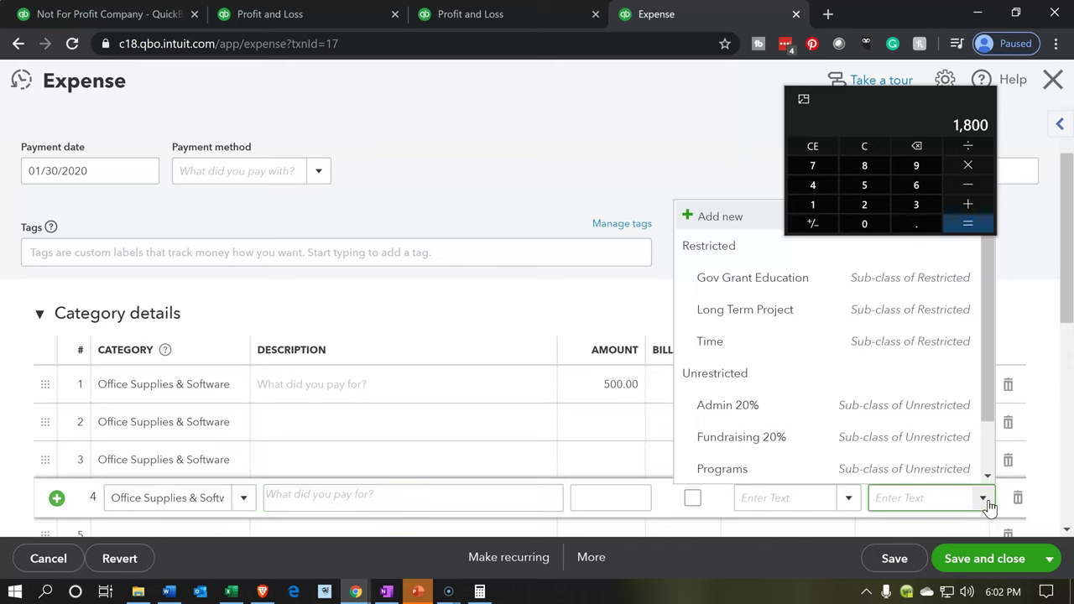
scroll(887, 446, down, 2)
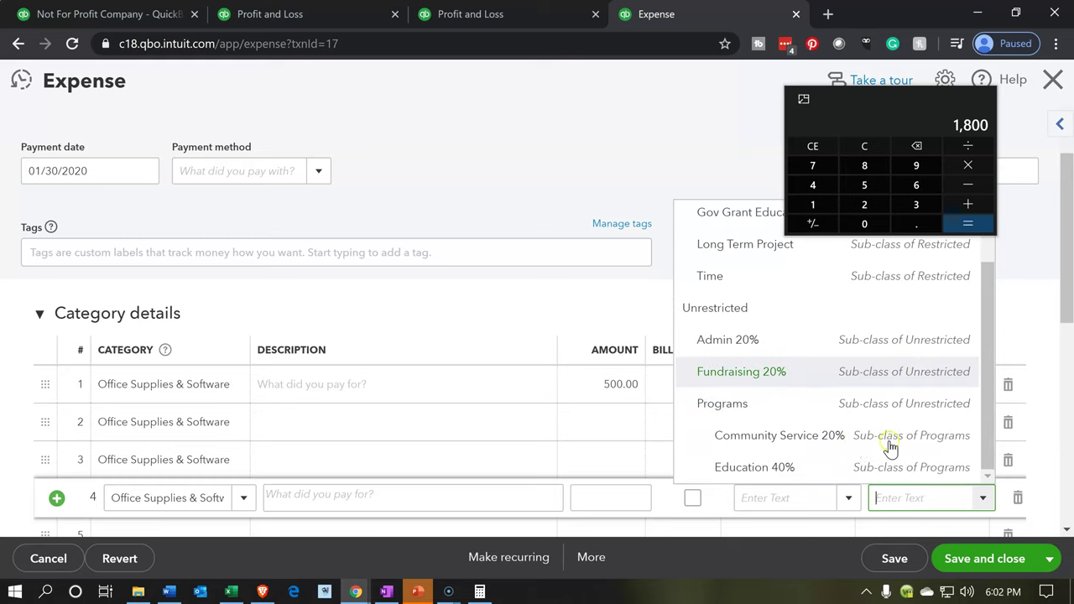
click(811, 446)
Add Office Supplies & Software on line 5 of the expense with the Programs sub-class Education 40%, and widen the Class column.
scroll(311, 468, down, 1)
click(188, 454)
text(Offic)
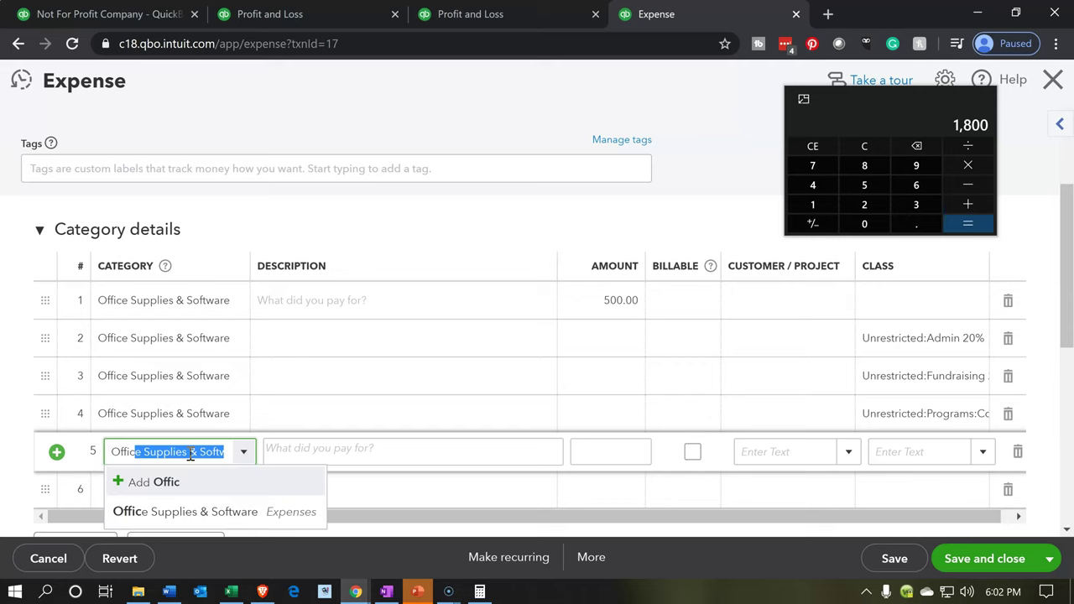
key(Tab)
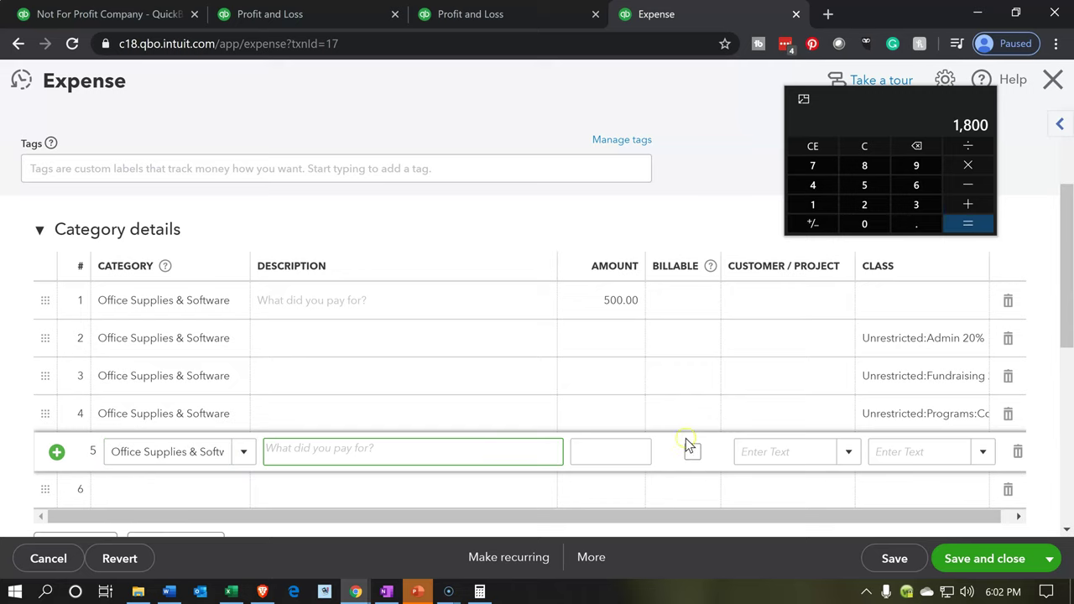
click(976, 455)
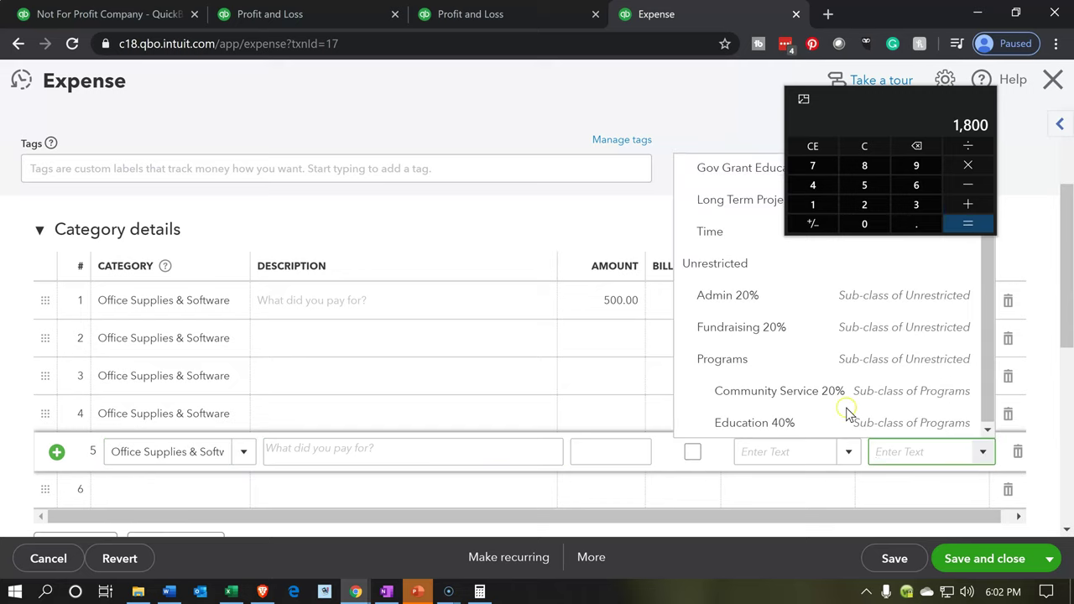
click(781, 422)
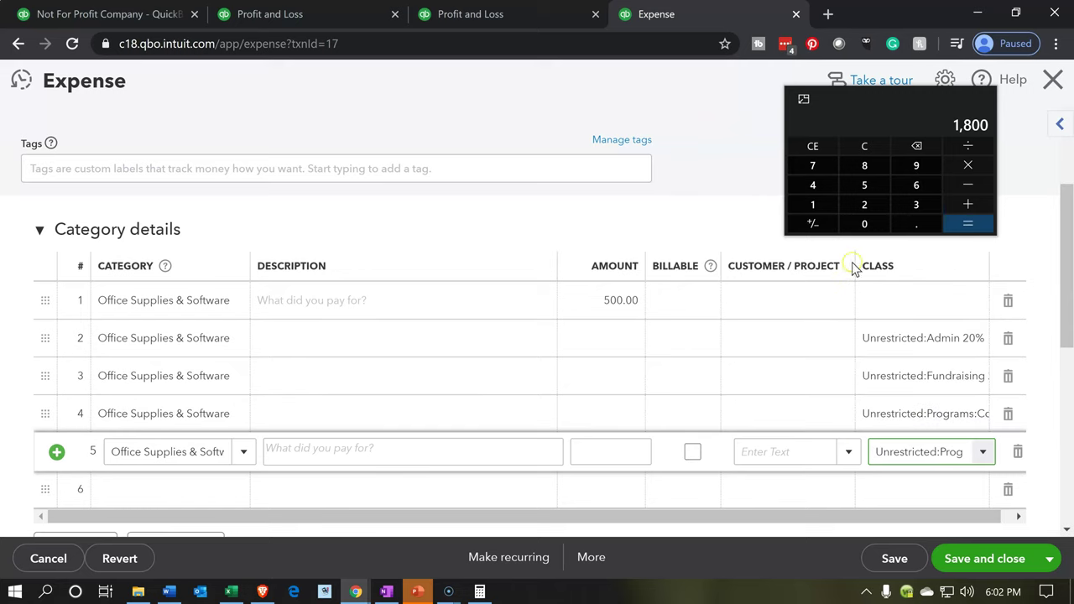
drag(854, 263, 705, 277)
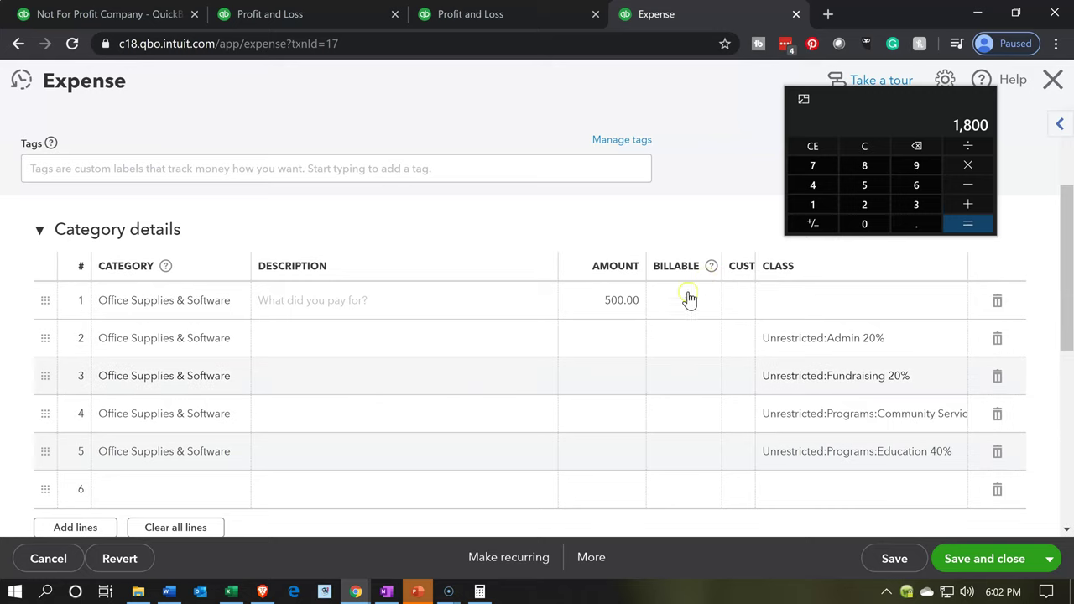
Clear the calculator, calculate 20% of 500 and enter 100 as the amount on line 2, the Admin 20% line.
click(882, 146)
text(500*.2)
key(Return)
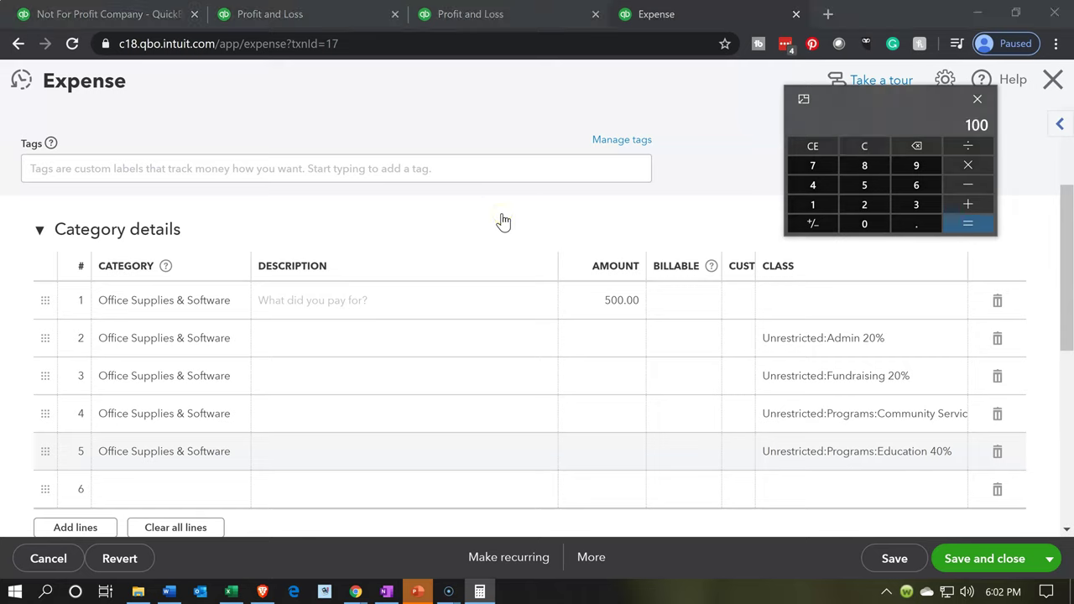
click(572, 351)
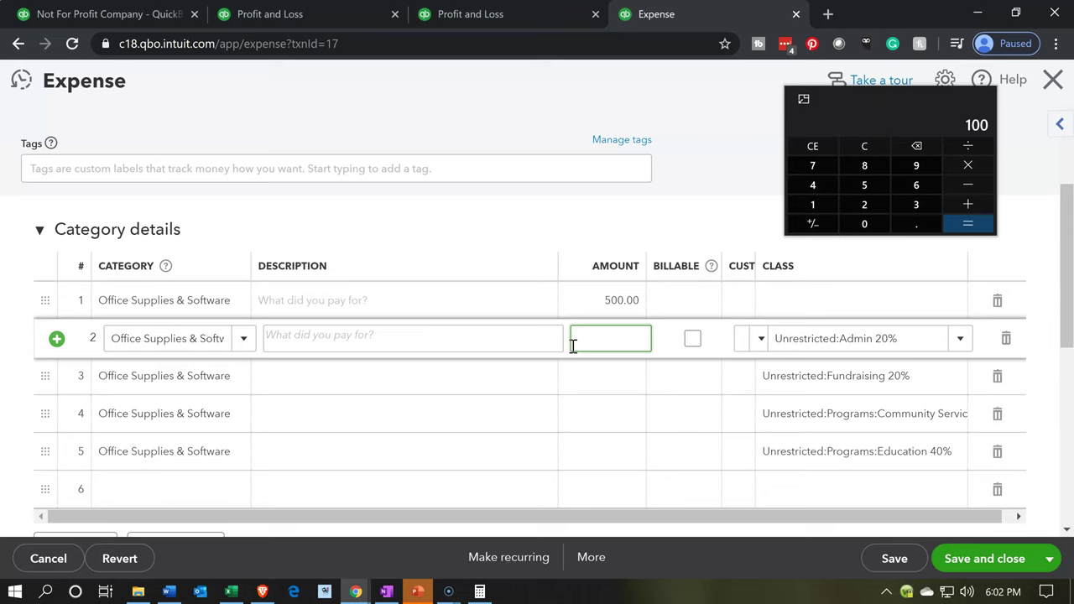
text(100)
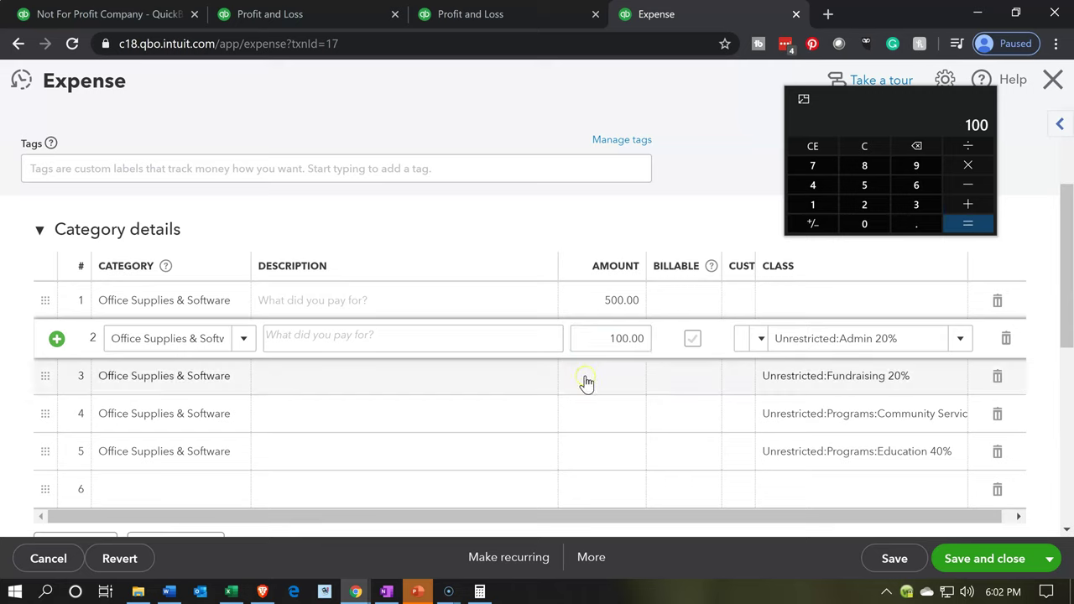
Enter 100 as the amount for Fundraising on line 3, 100 for Community Service on line 4 and 200 for Education on line 5.
click(584, 378)
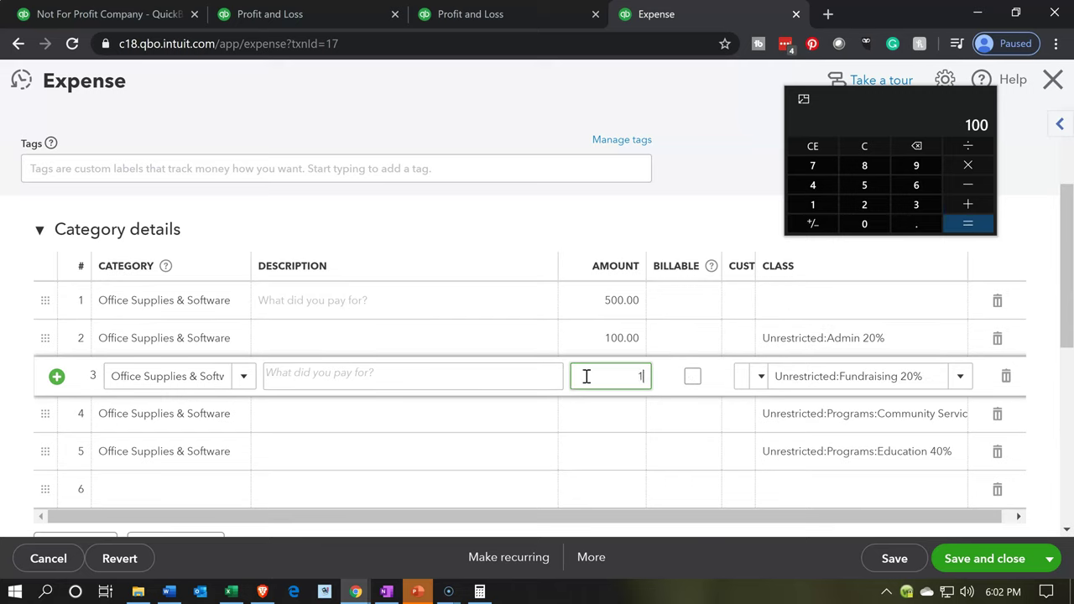
text(100)
click(598, 414)
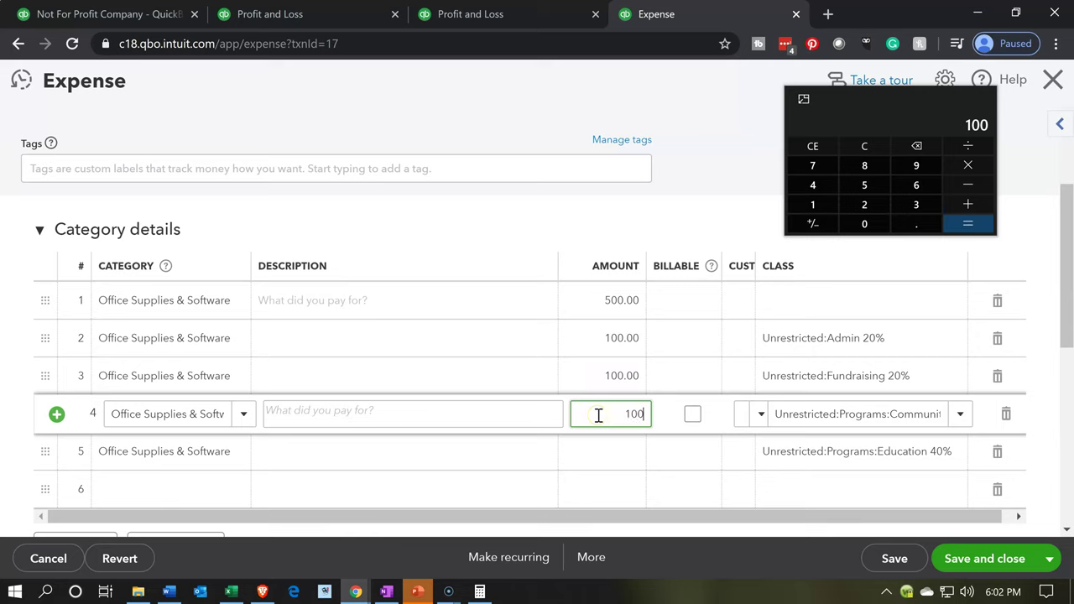
click(617, 464)
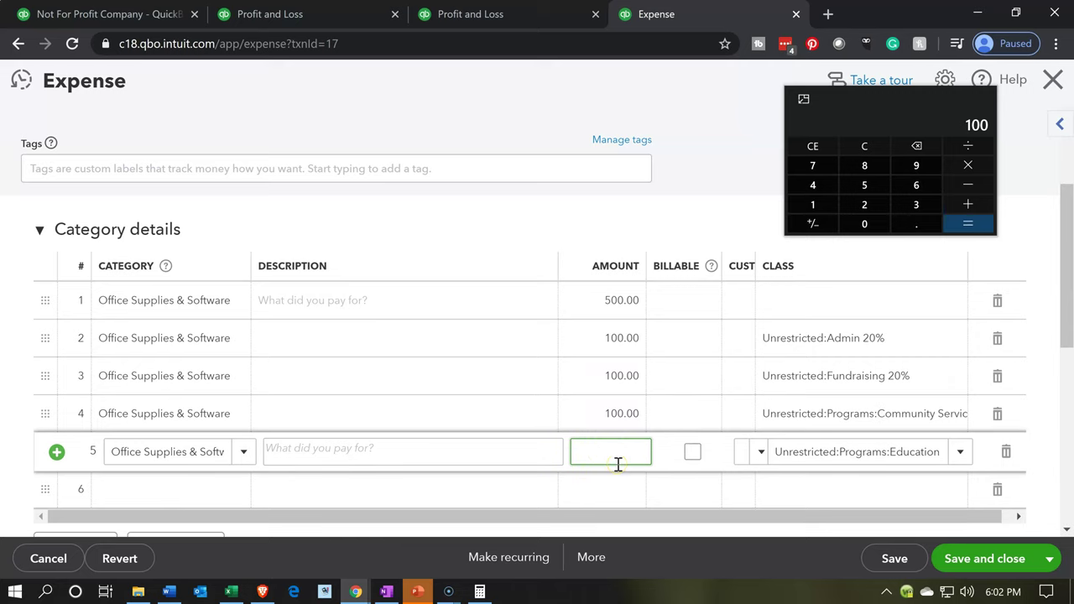
text(200)
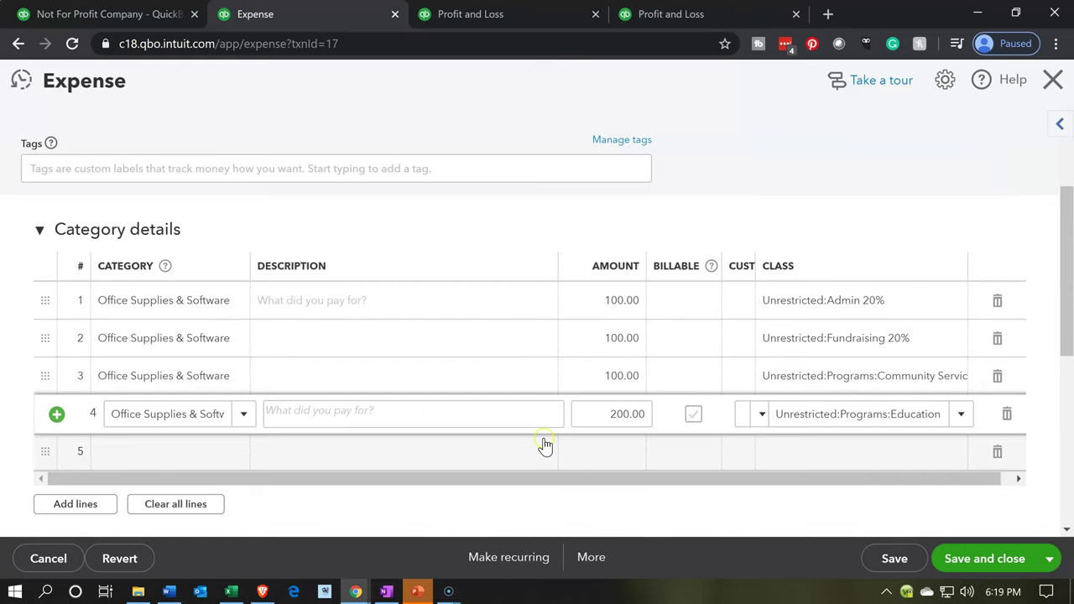
Review the split lines and total of the Office Depot expense, and save and close it.
scroll(548, 442, up, 1)
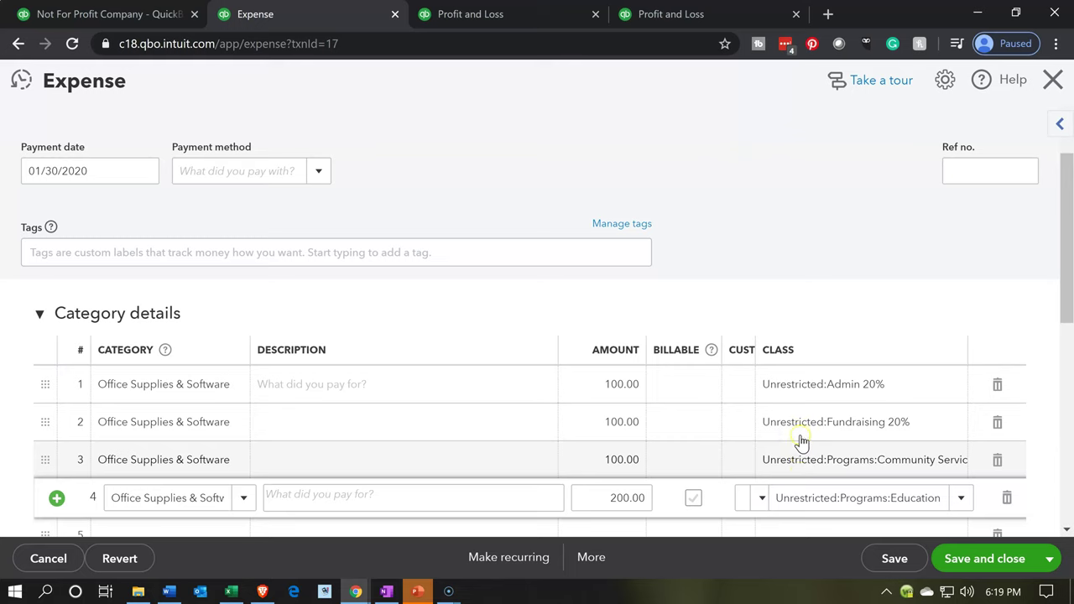
scroll(801, 443, up, 1)
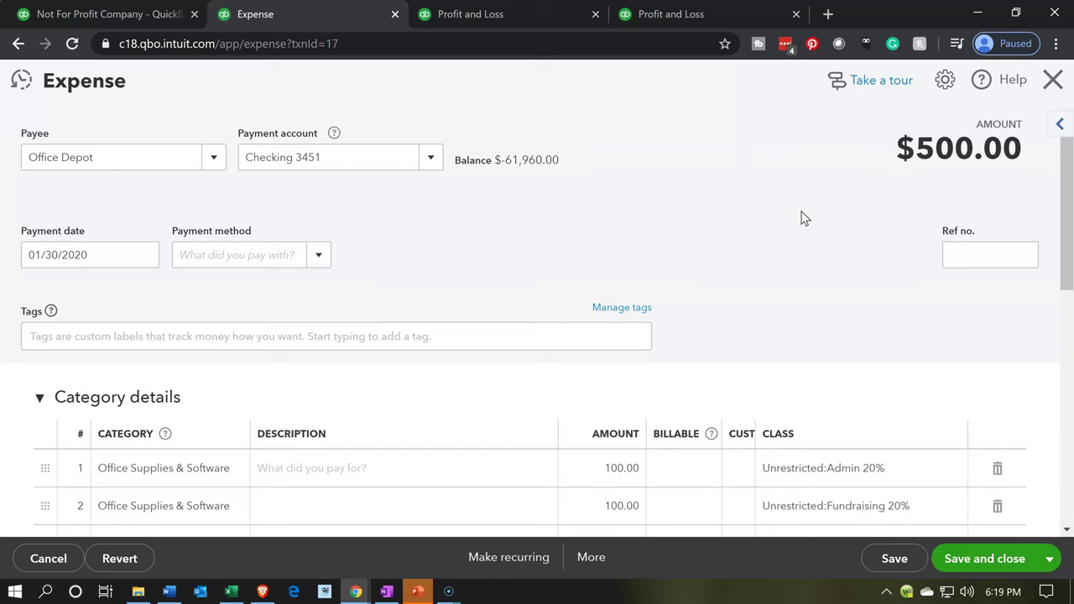
scroll(801, 218, down, 4)
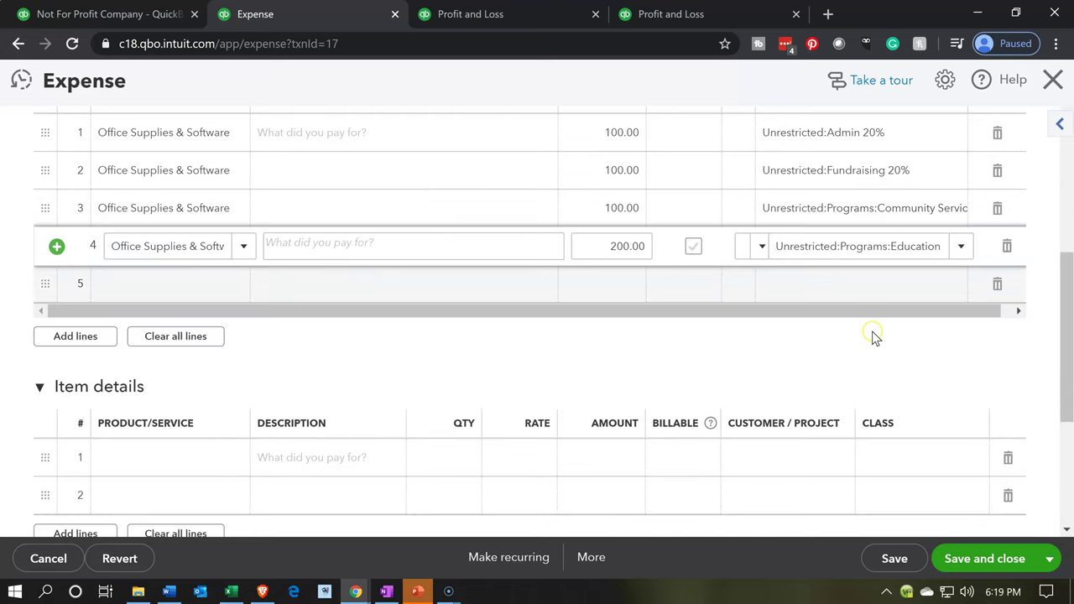
click(977, 567)
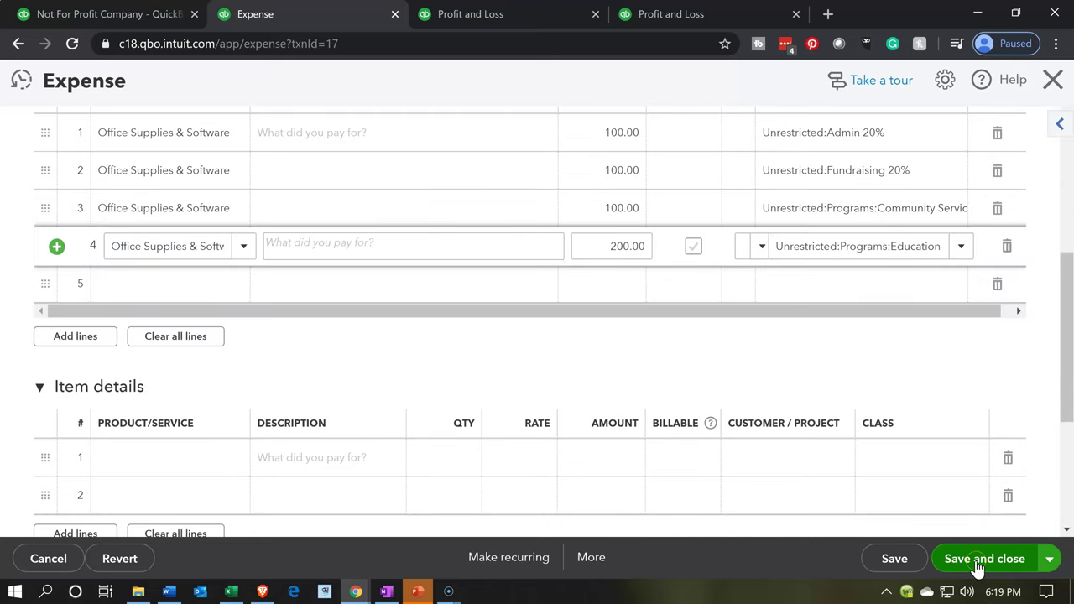
click(637, 271)
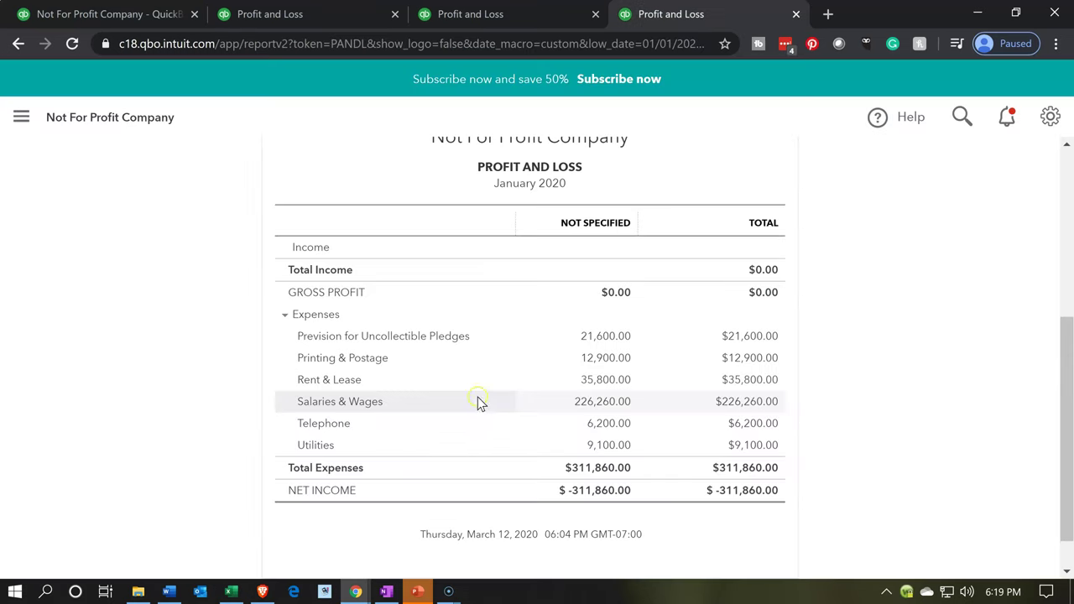
Rerun the January 2020 Profit and Loss report for the unrestricted classes and review its expenses by class.
click(451, 412)
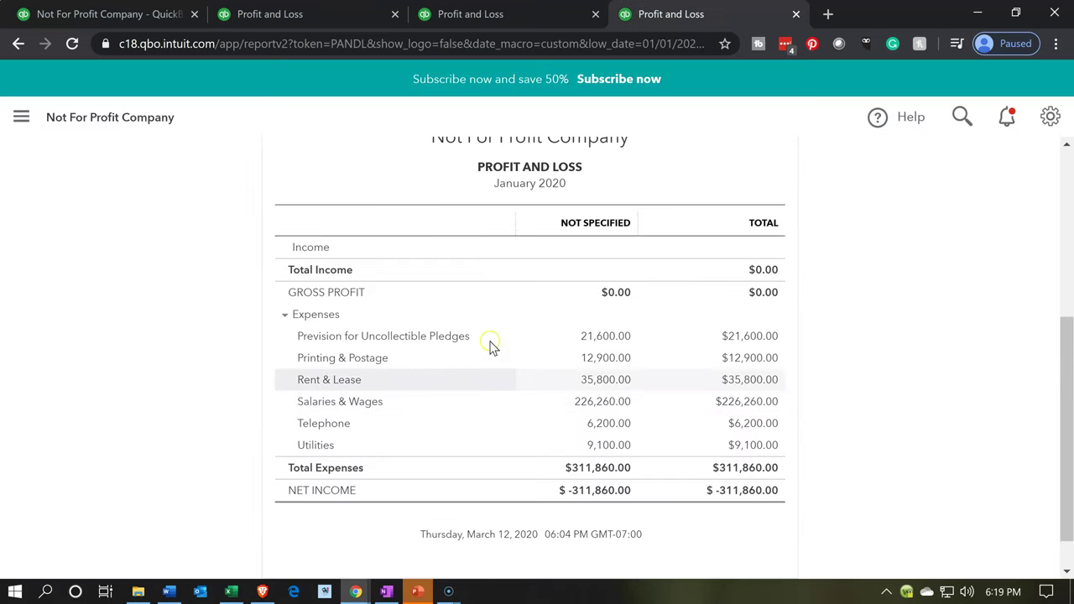
click(560, 256)
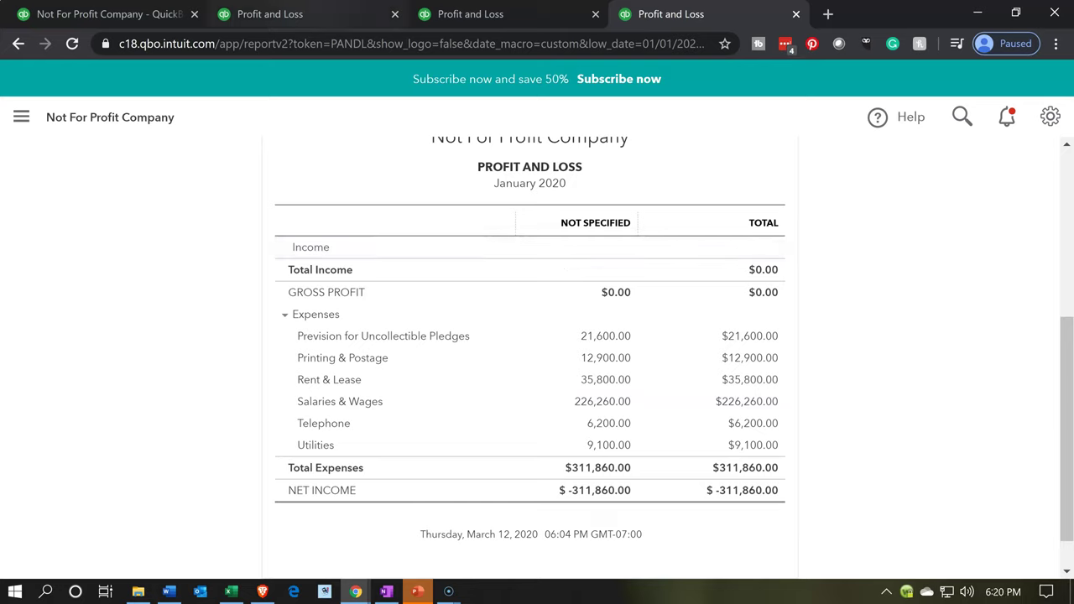
click(291, 12)
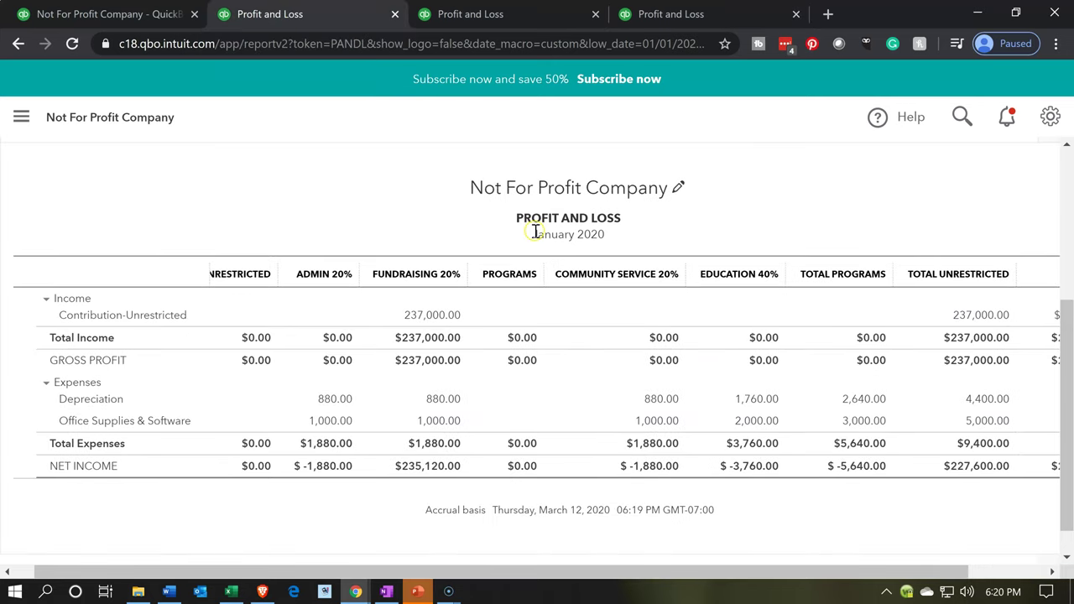
scroll(528, 228, up, 3)
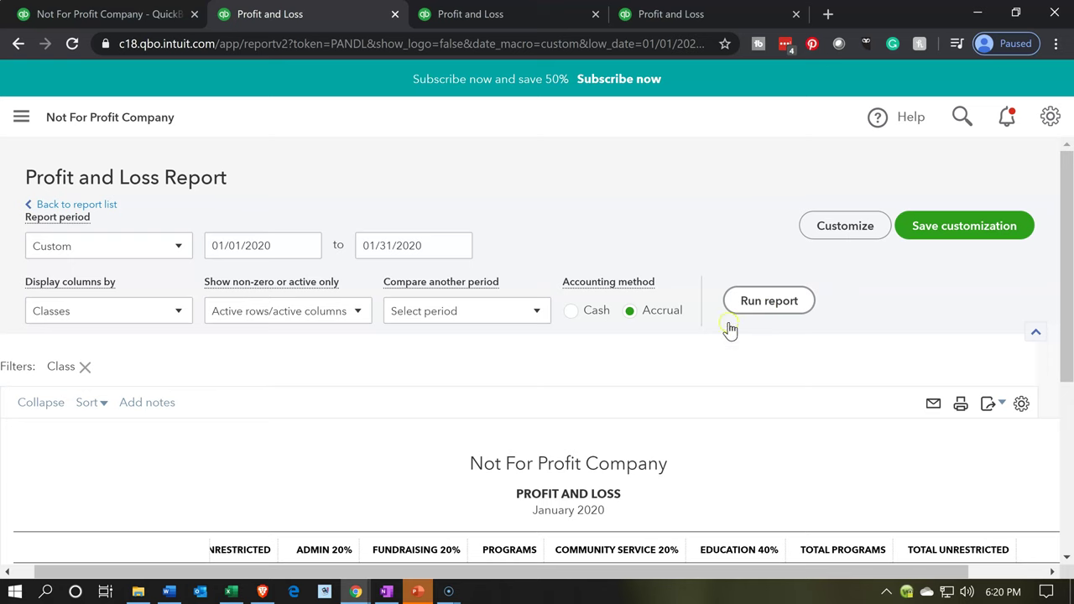
scroll(683, 335, down, 5)
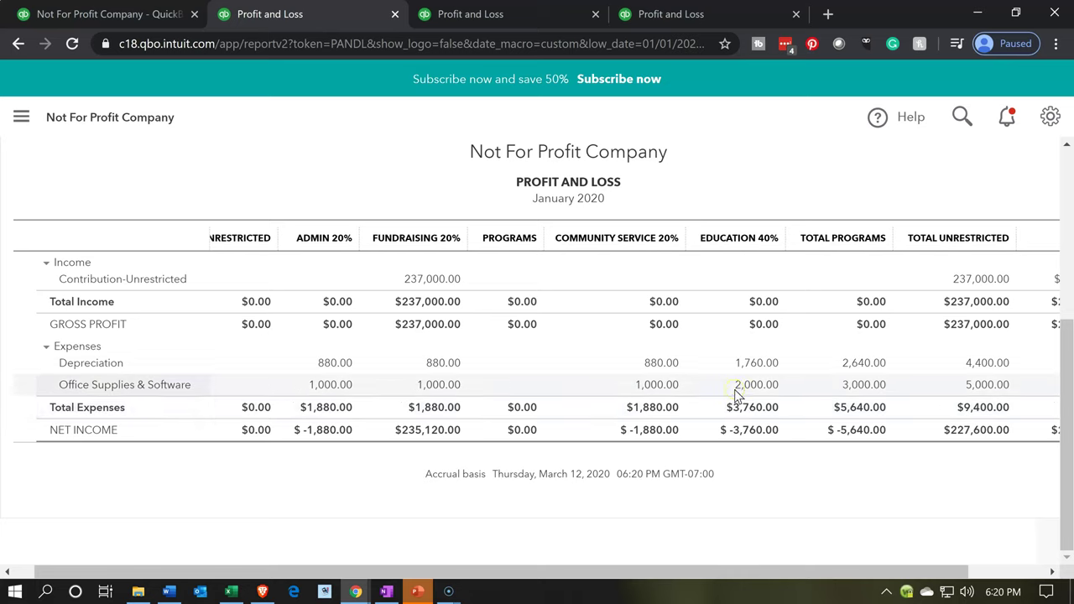
Switch to the Excel workbook and bring up the functional expense allocation table on sheet 10.
click(237, 593)
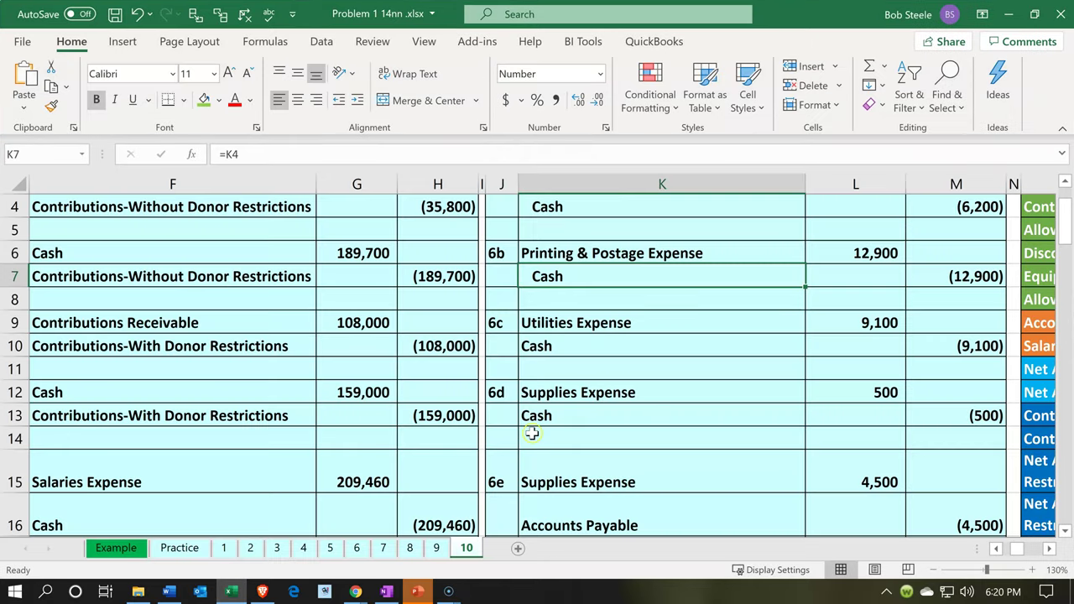
click(654, 401)
key(Right)
key(Right)
key(Right)
key(Right)
key(Right)
key(Right)
key(Right)
key(Right)
key(Right)
key(Right)
key(Right)
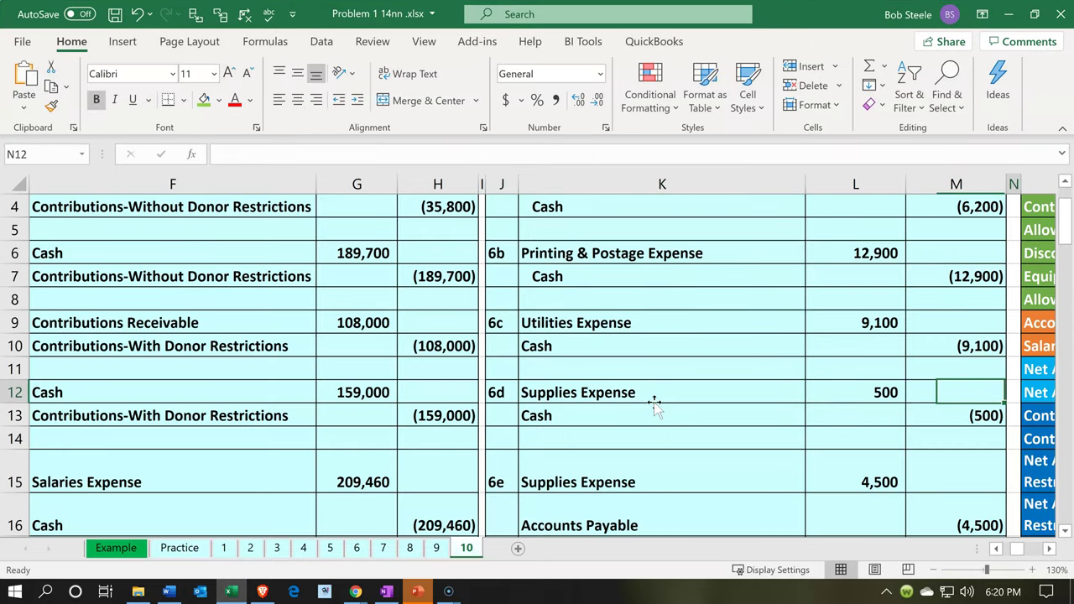
key(Right)
key(Right)
key(Right)
scroll(653, 402, down, 3)
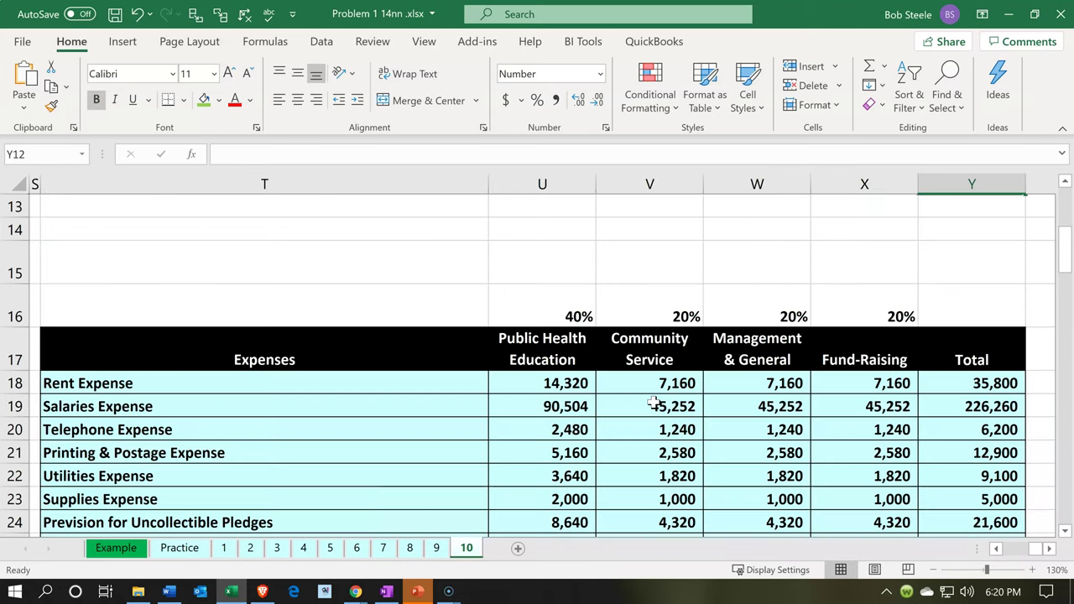
scroll(655, 404, down, 1)
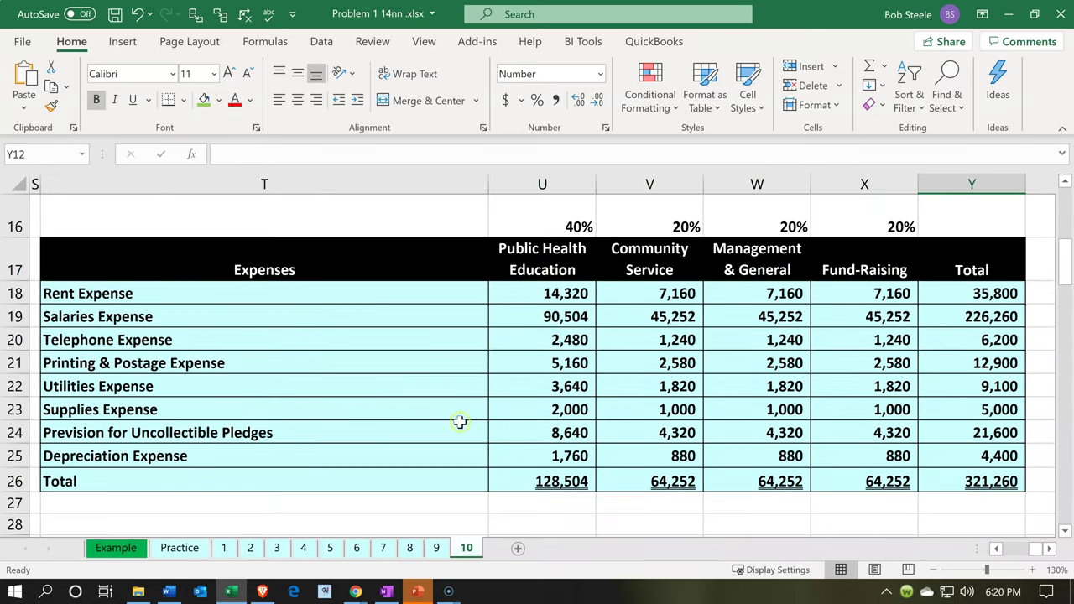
Check the Supplies Expense row of the allocation table across each function through to the Total column.
click(347, 409)
key(Right)
key(Right)
key(Right)
key(Right)
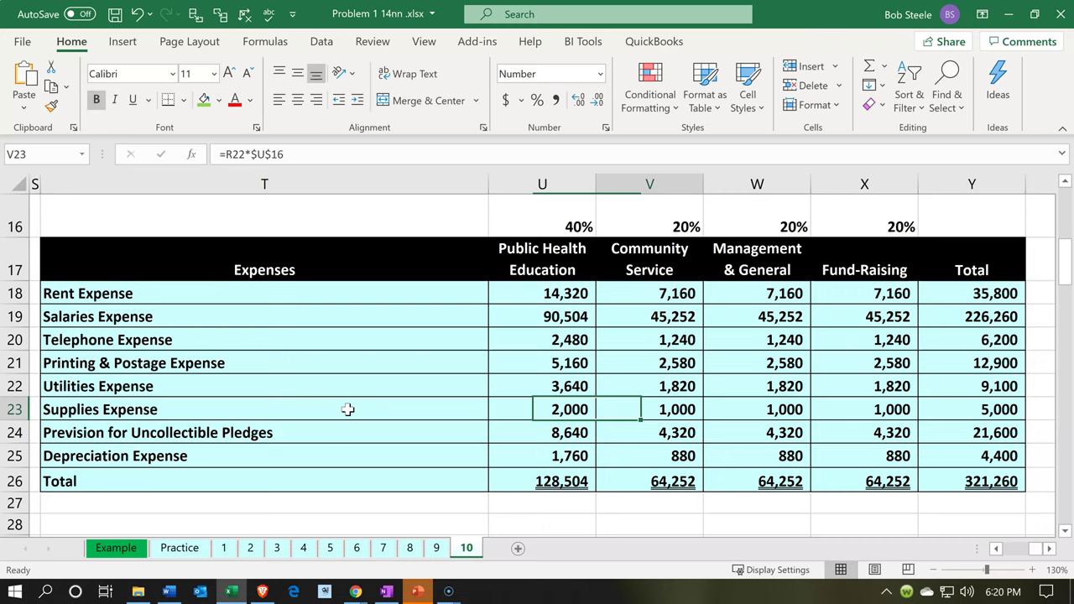
key(Right)
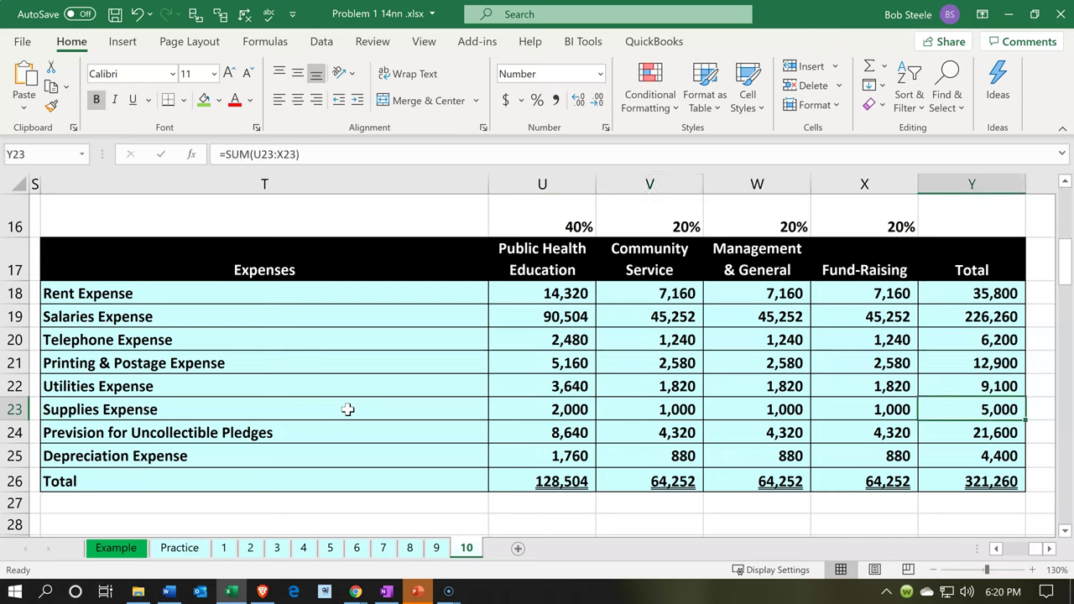
Compare the Excel allocation table with the class-based Profit and Loss in QuickBooks, and open the Profit and Loss report for unspecified classes.
click(245, 590)
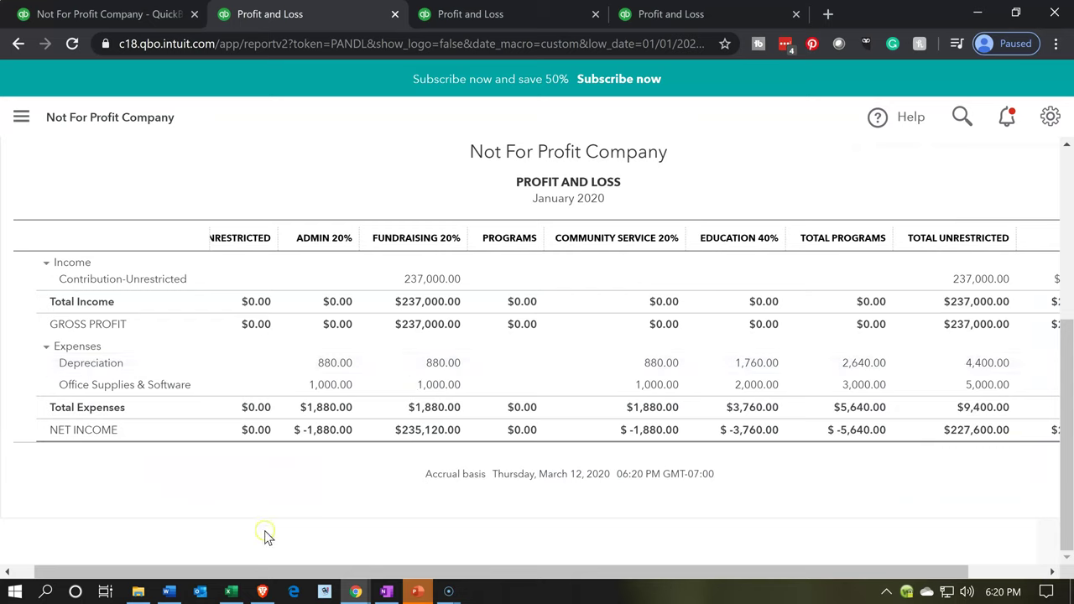
click(238, 593)
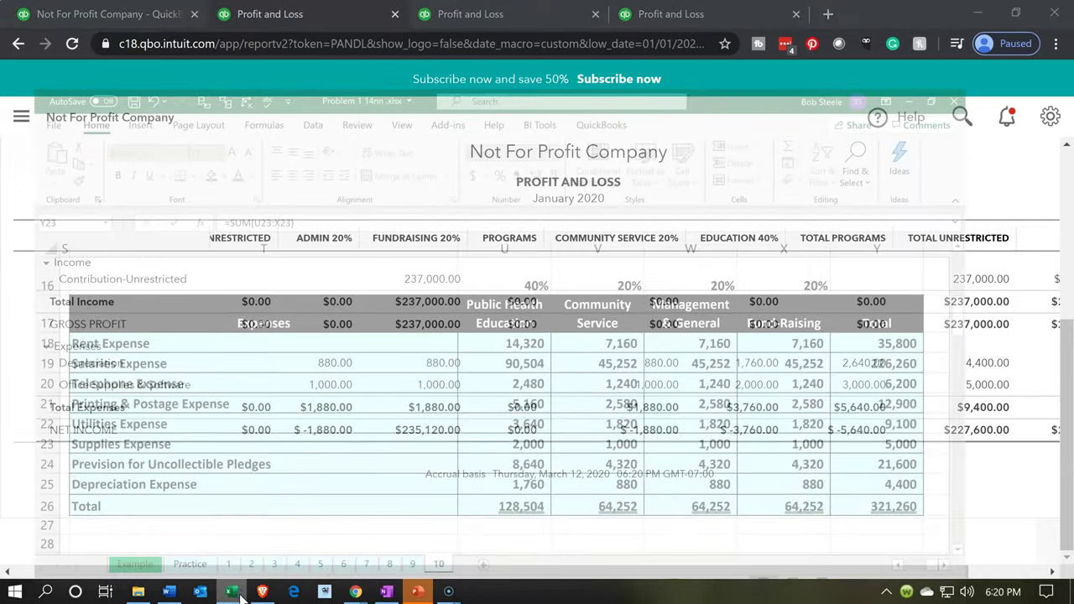
click(239, 593)
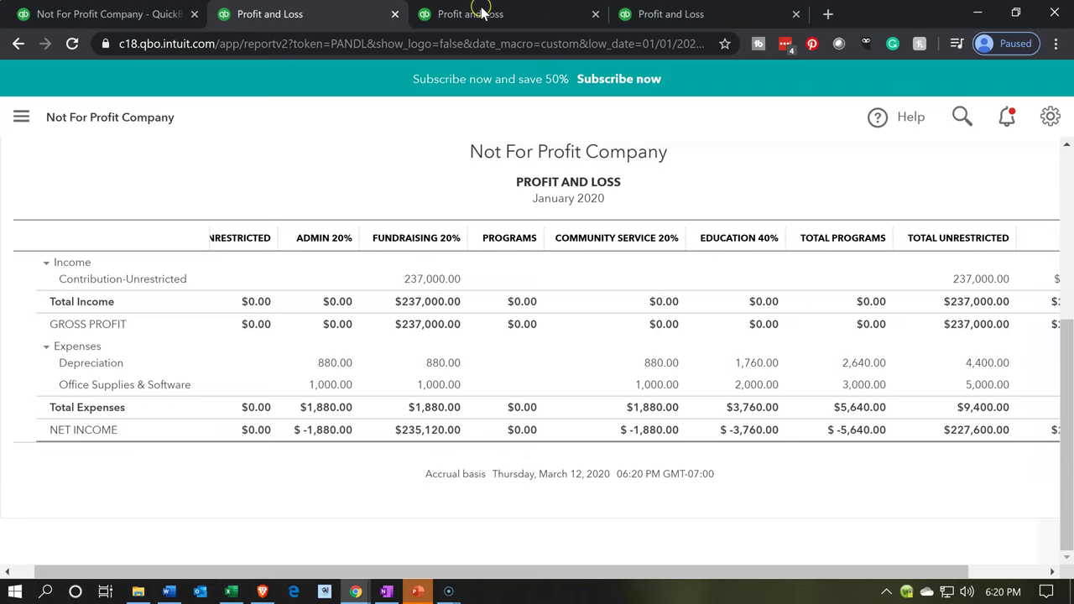
click(659, 12)
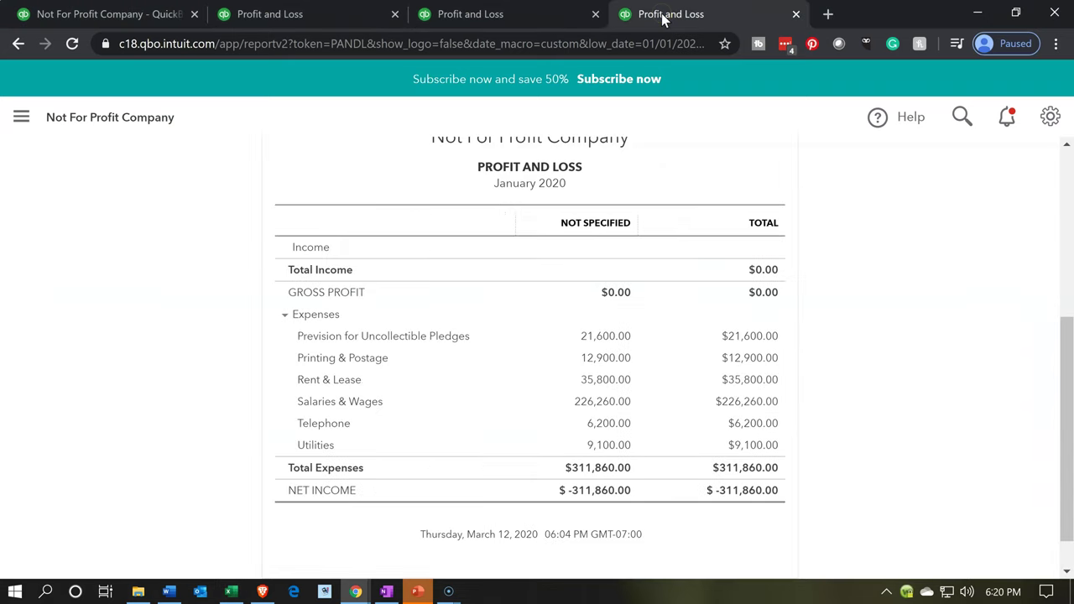